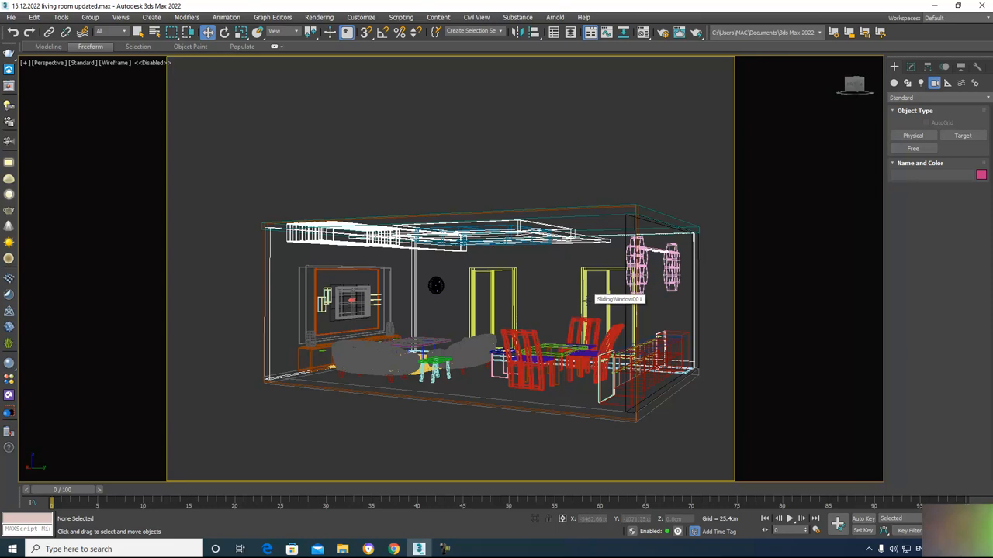
Step: Create a standard target camera near the dining table, aimed toward the TV wall, and raise it to about 139 cm
{"action": "middle_click_drag", "start_coordinate": [587, 313], "coordinate": [578, 311]}
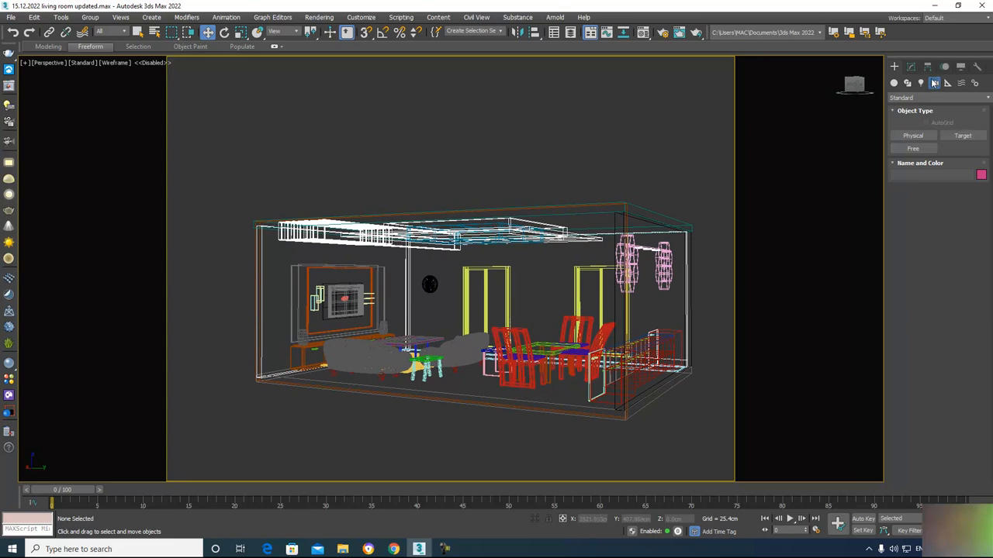
{"action": "left_click", "coordinate": [962, 136]}
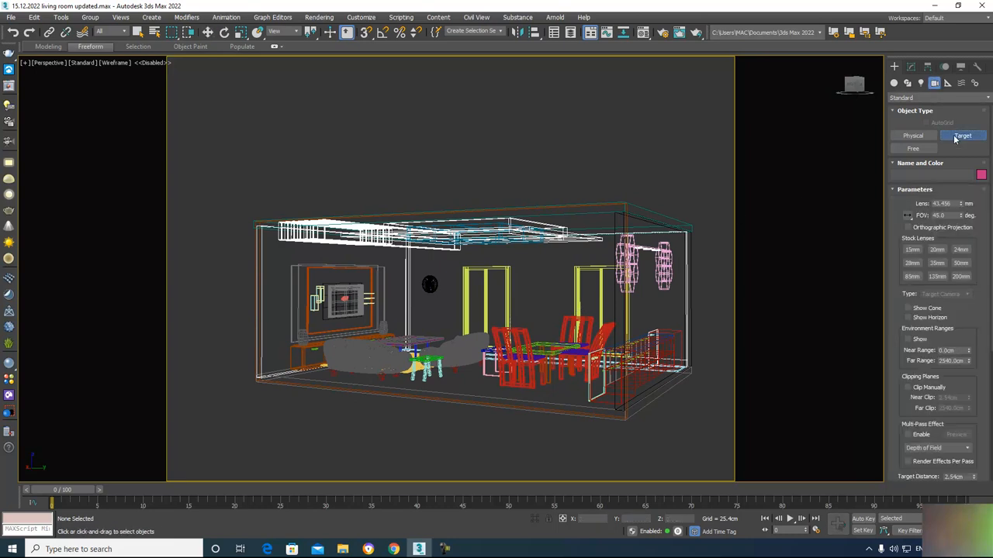
{"action": "left_click_drag", "start_coordinate": [570, 411], "coordinate": [417, 353]}
{"action": "key", "text": "w"}
{"action": "left_click_drag", "start_coordinate": [572, 370], "coordinate": [571, 281]}
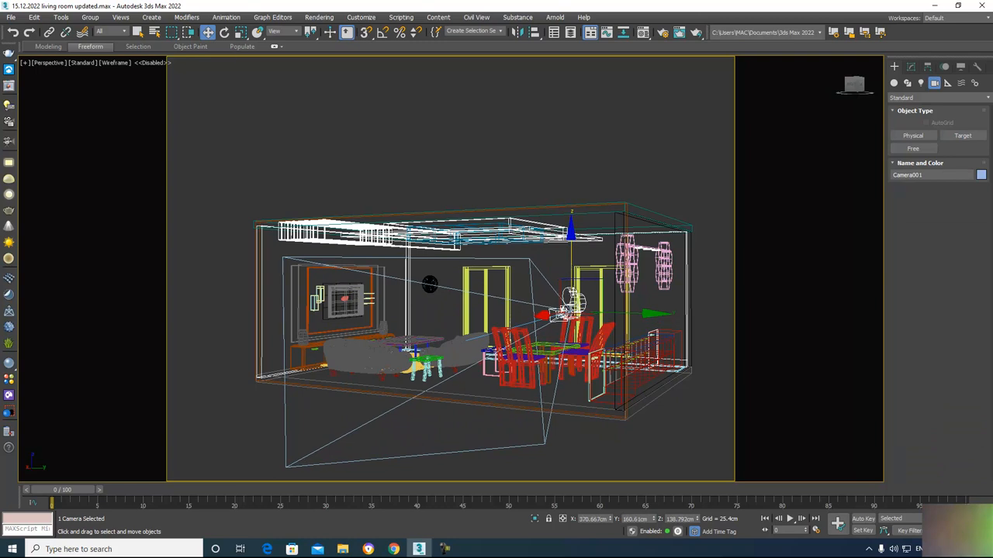
Step: Move the camera at the dining end of the room to about X 330, Y 170 and Z 164 cm
{"action": "middle_click_drag", "start_coordinate": [518, 253], "coordinate": [483, 440], "text": "alt"}
{"action": "middle_click_drag", "start_coordinate": [510, 381], "coordinate": [510, 316]}
{"action": "left_click_drag", "start_coordinate": [482, 448], "coordinate": [515, 358]}
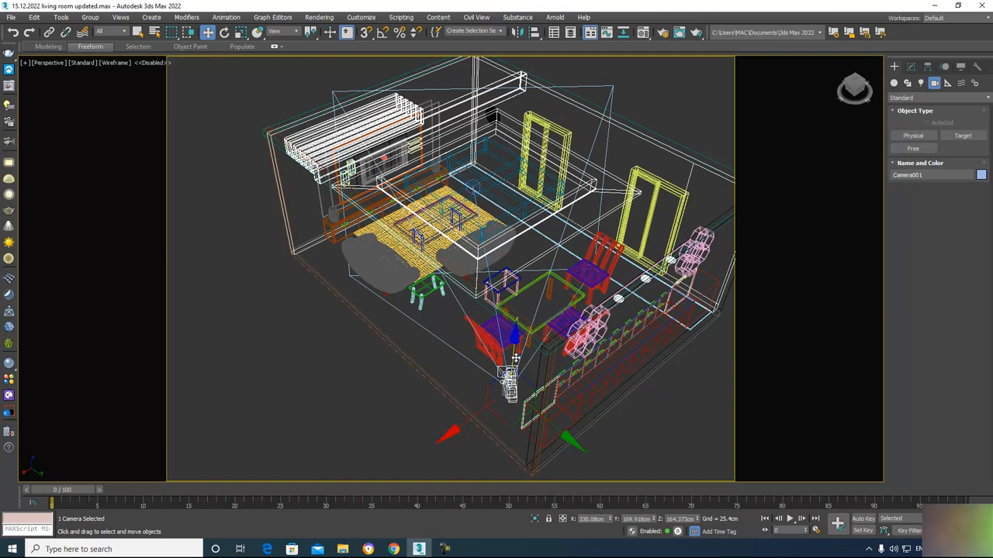
Step: Look through the camera and move its target to about X 44, Y -387 and Z 76 cm to frame the TV wall
{"action": "key", "text": "c"}
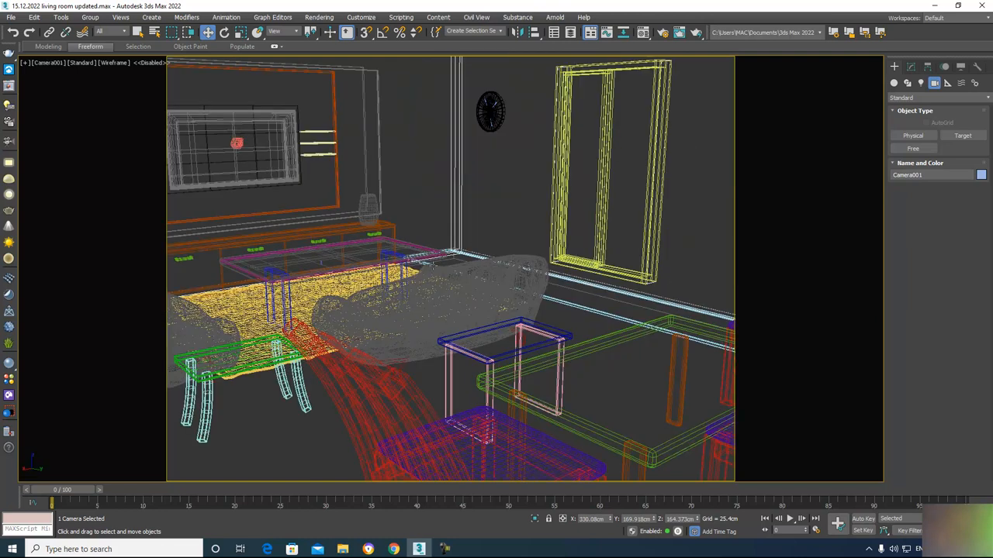
{"action": "right_click", "coordinate": [470, 234]}
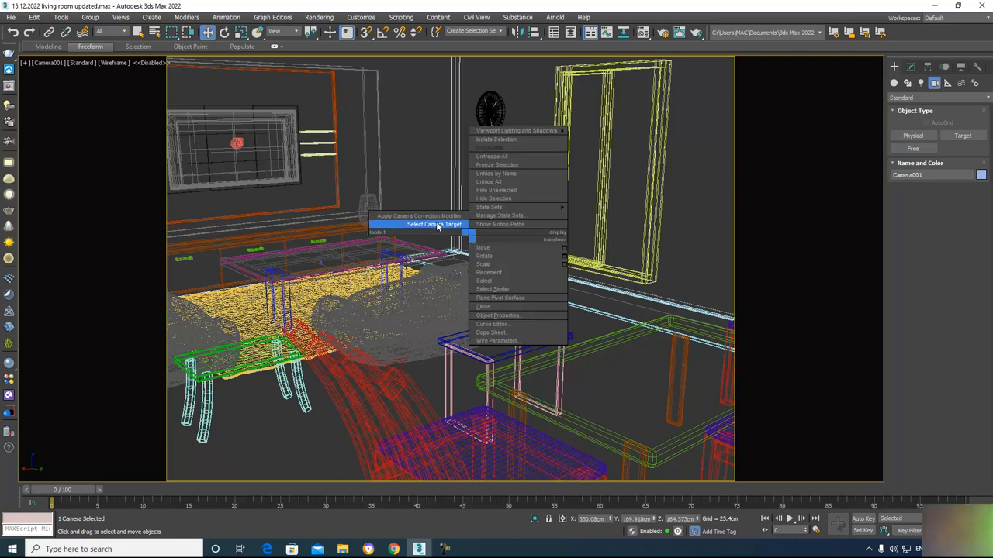
{"action": "left_click", "coordinate": [446, 225]}
{"action": "left_click_drag", "start_coordinate": [454, 217], "coordinate": [457, 163]}
{"action": "left_click_drag", "start_coordinate": [402, 272], "coordinate": [260, 269]}
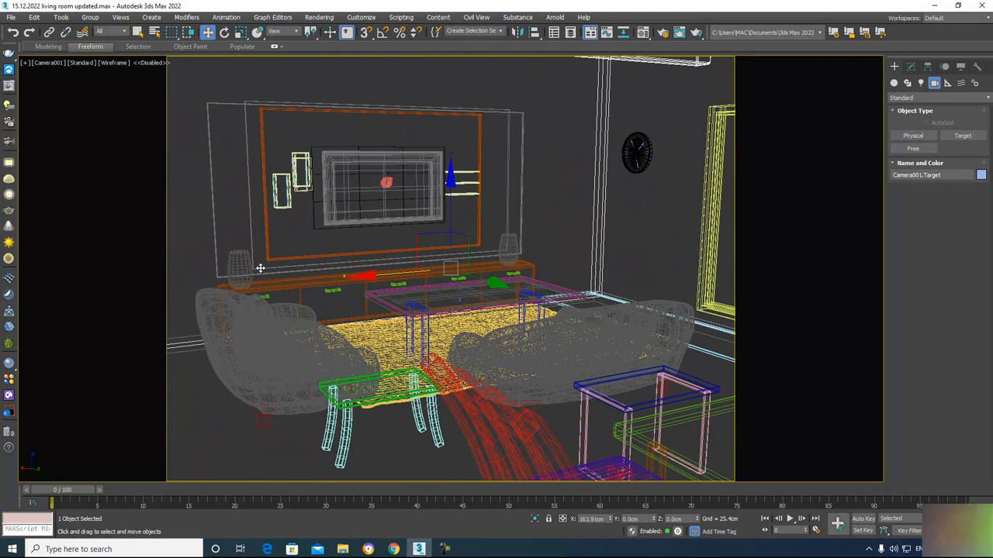
{"action": "left_click_drag", "start_coordinate": [451, 193], "coordinate": [452, 190]}
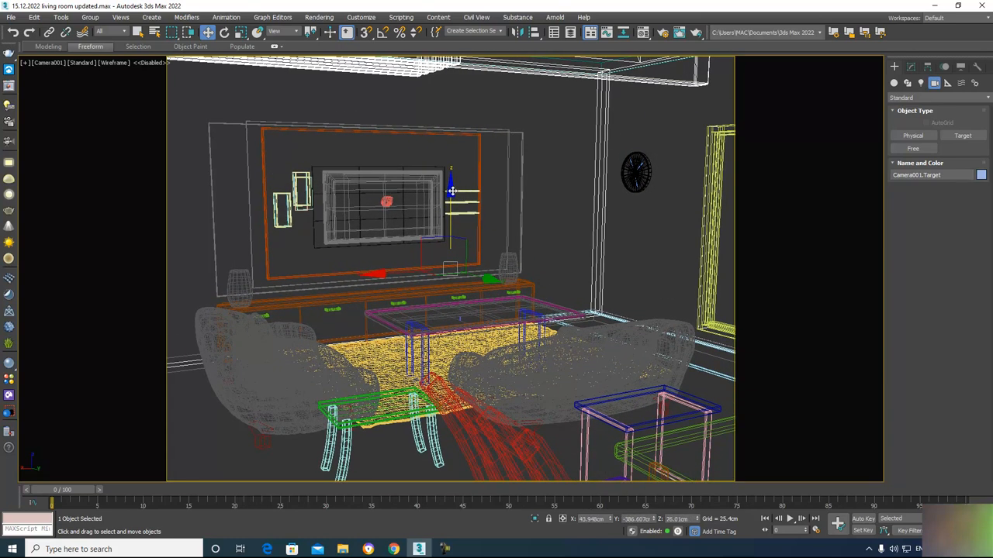
Step: Display the camera view with default shading and dolly the camera forward until the wall no longer blocks the living area
{"action": "key", "text": "F3"}
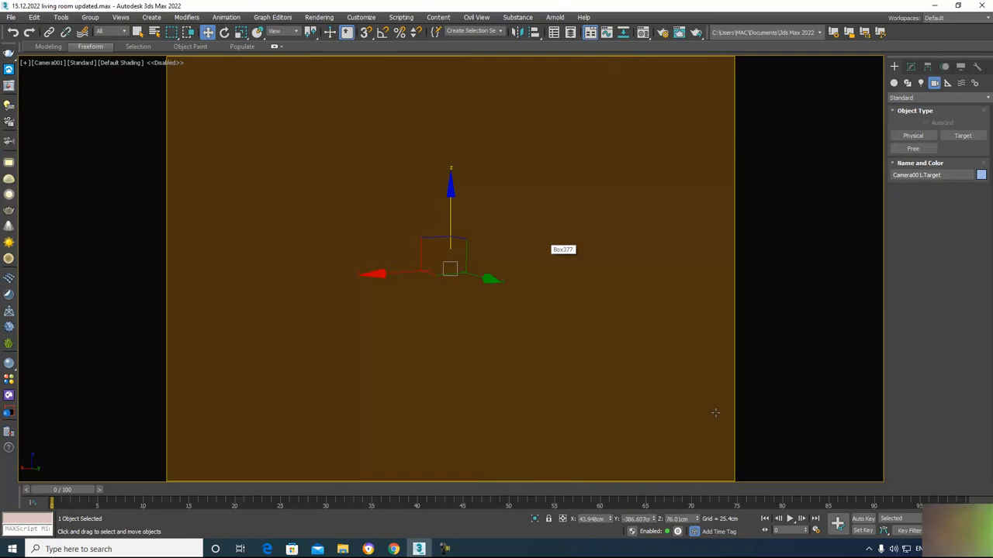
{"action": "left_click", "coordinate": [838, 523]}
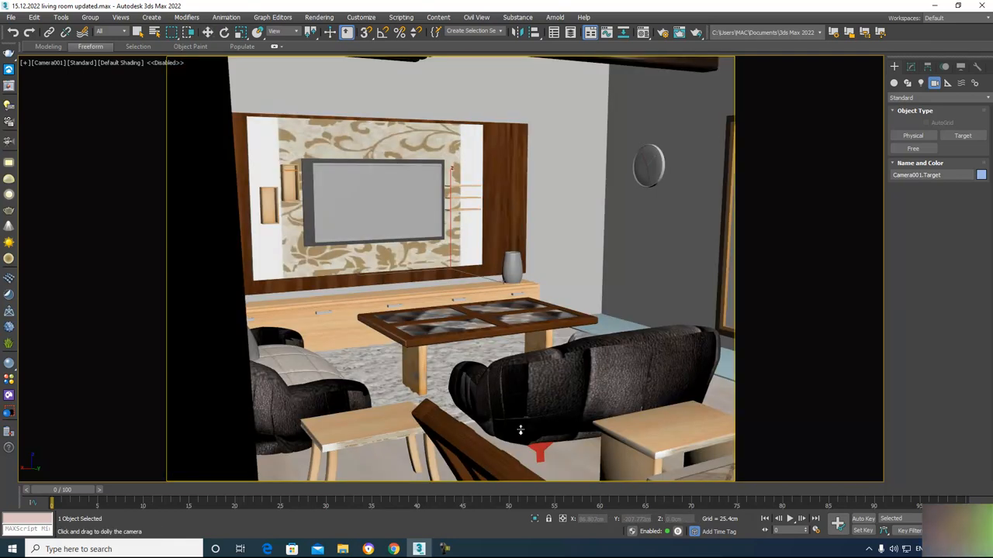
{"action": "left_click_drag", "start_coordinate": [521, 430], "coordinate": [521, 428]}
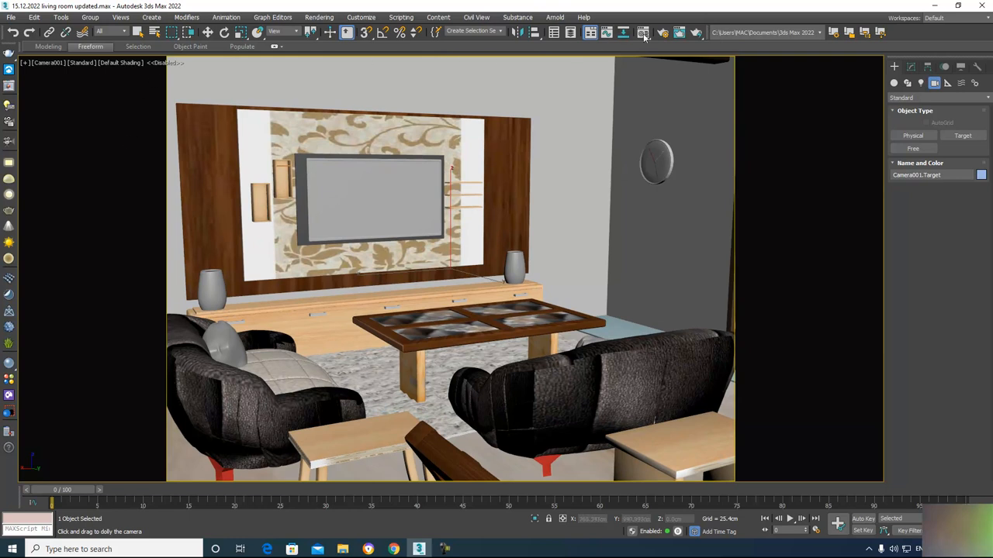
Step: Compare the camera view with and without the safe frame, leaving the safe frame on
{"action": "scroll", "coordinate": [694, 351], "scroll_direction": "up", "scroll_amount": 3}
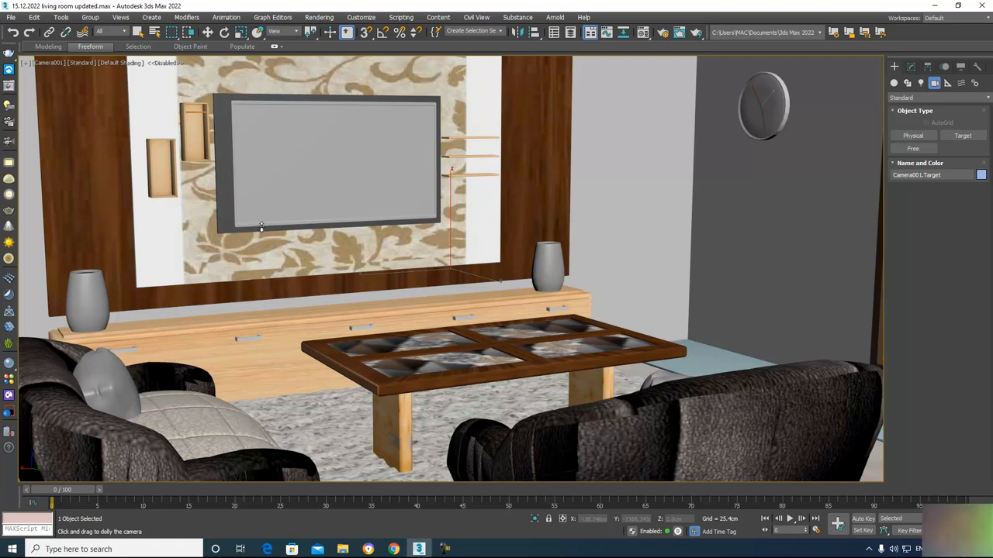
{"action": "key", "text": "shift+f"}
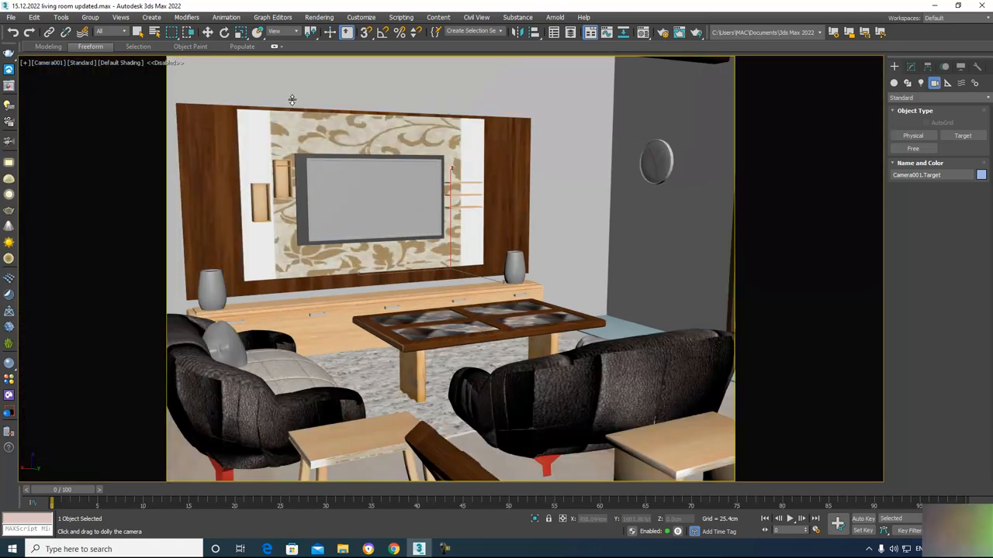
{"action": "key", "text": "shift+f"}
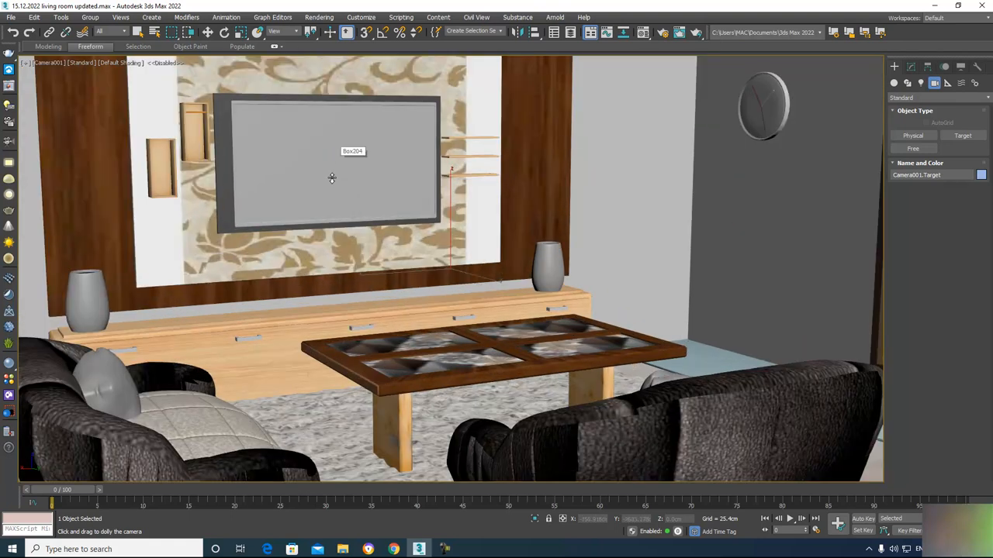
{"action": "key", "text": "shift+f"}
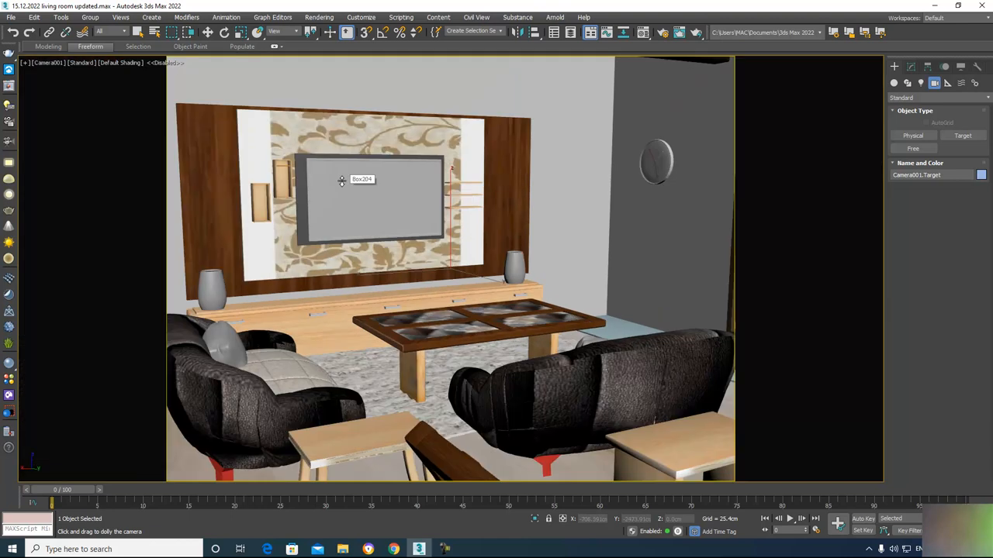
Step: Try the HDTV (video) output size in the render setup, restore Custom at 640 × 480, and put the dialog away
{"action": "left_click", "coordinate": [663, 33]}
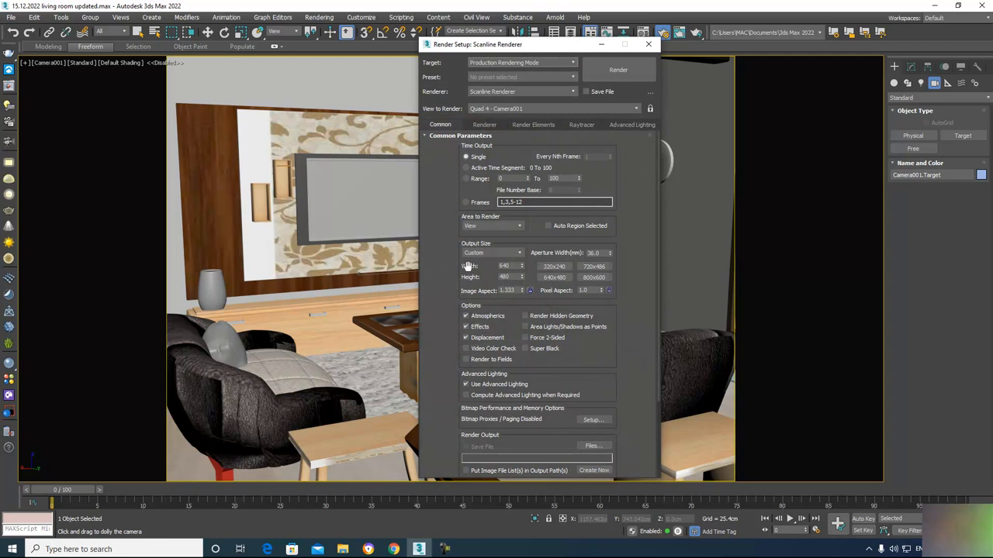
{"action": "left_click", "coordinate": [520, 253]}
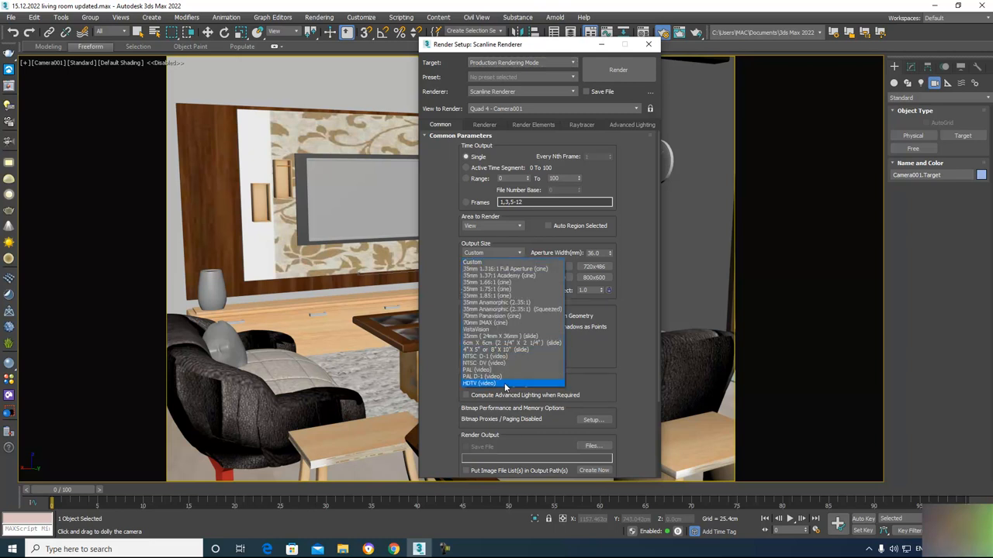
{"action": "left_click", "coordinate": [505, 384]}
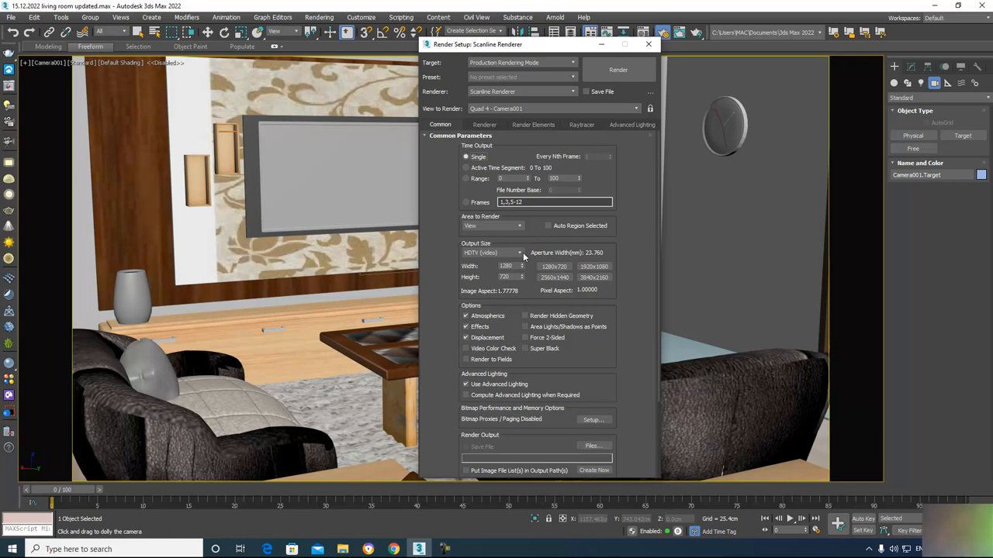
{"action": "left_click", "coordinate": [518, 253]}
{"action": "left_click", "coordinate": [485, 260]}
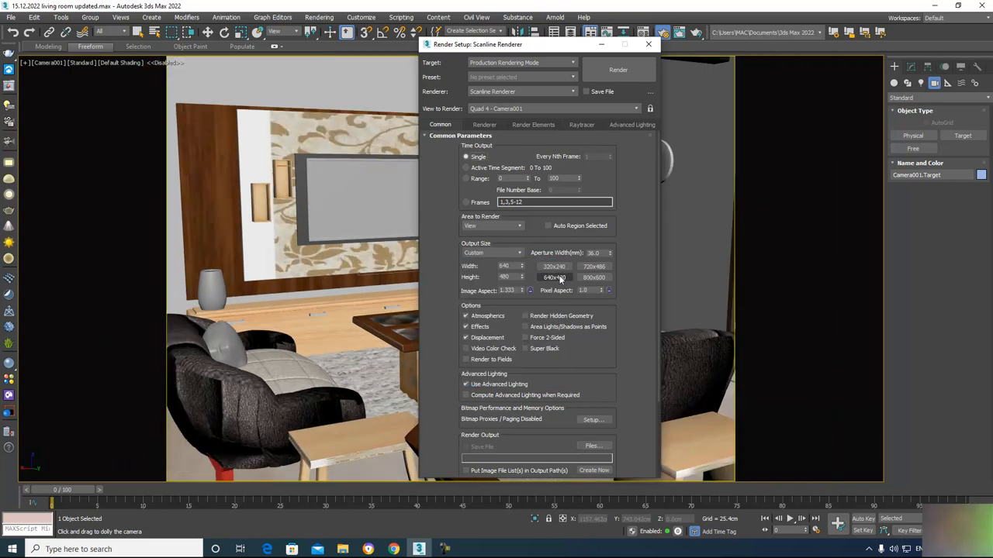
{"action": "left_click", "coordinate": [604, 49]}
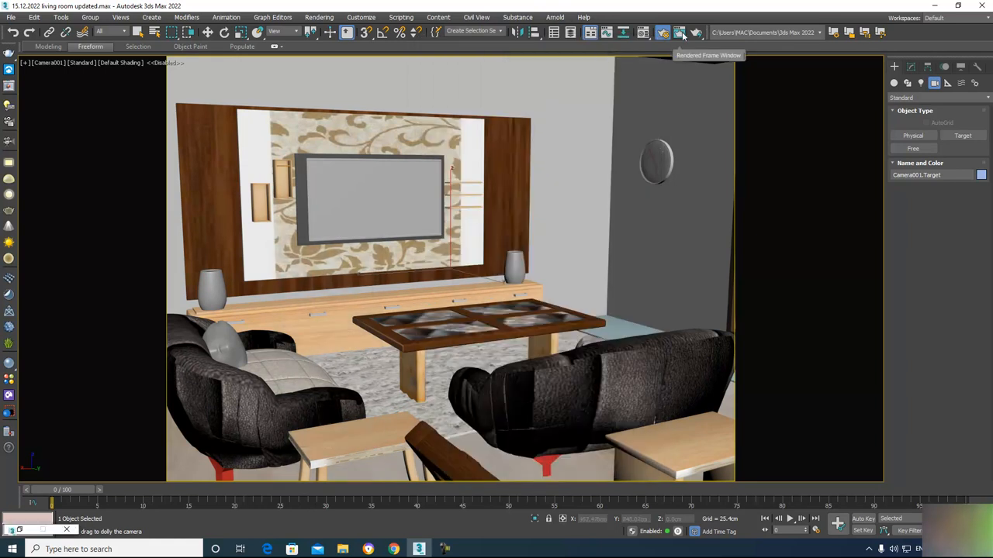
Step: Render a test image of the Camera001 view and close the rendered frame
{"action": "left_click", "coordinate": [681, 34]}
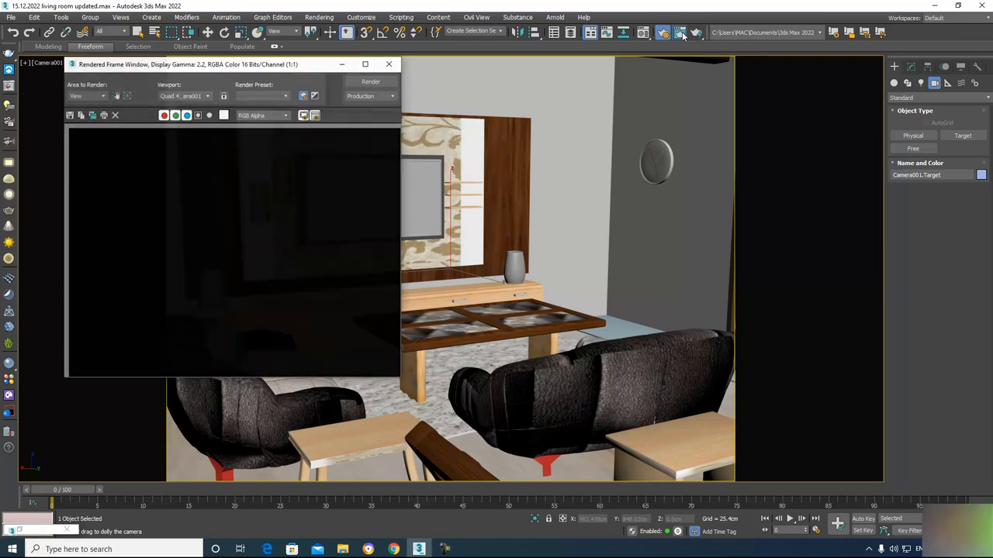
{"action": "left_click", "coordinate": [380, 84]}
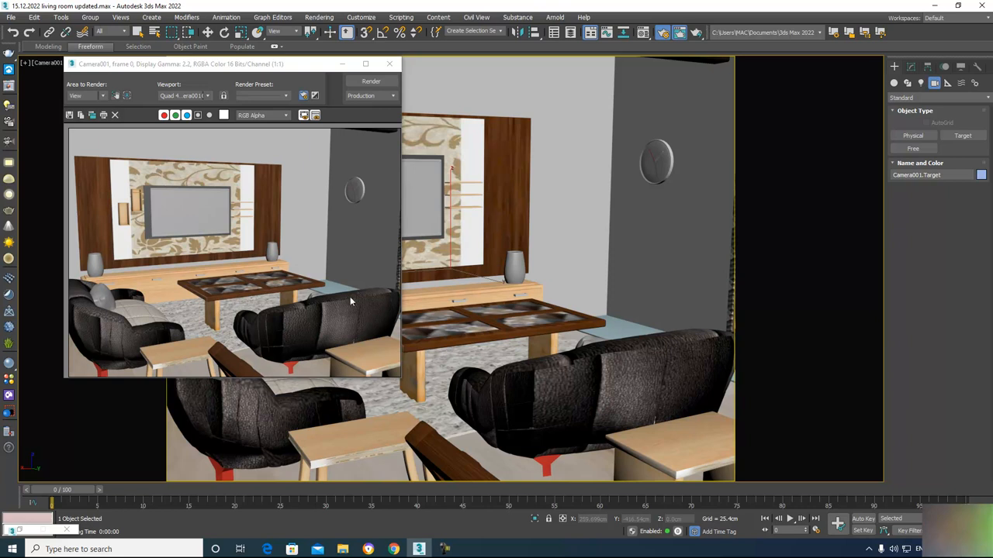
{"action": "left_click", "coordinate": [389, 64]}
Step: Switch to the four-viewport layout and turn the wireframe viewport into a Top view showing the whole room with space around it
{"action": "key", "text": "alt+w"}
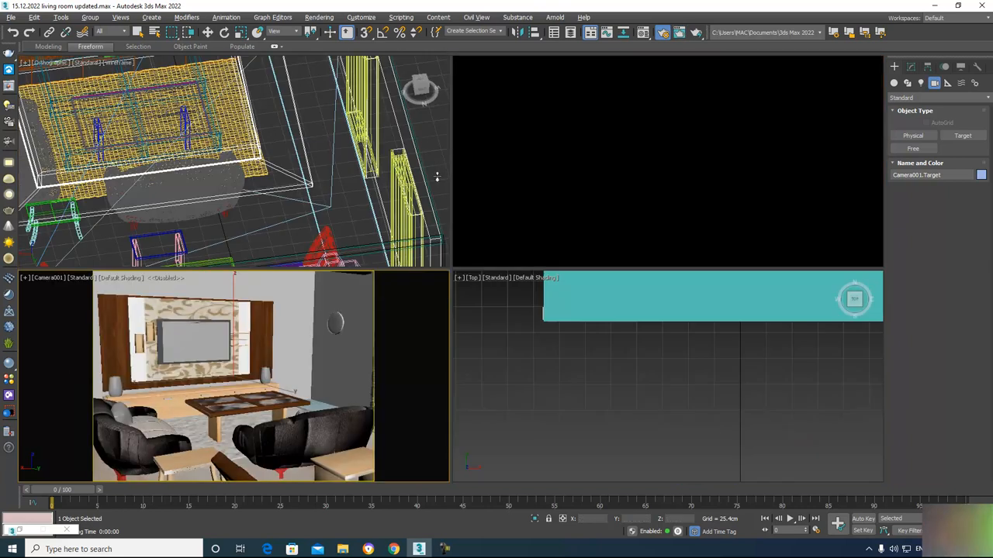
{"action": "key", "text": "t"}
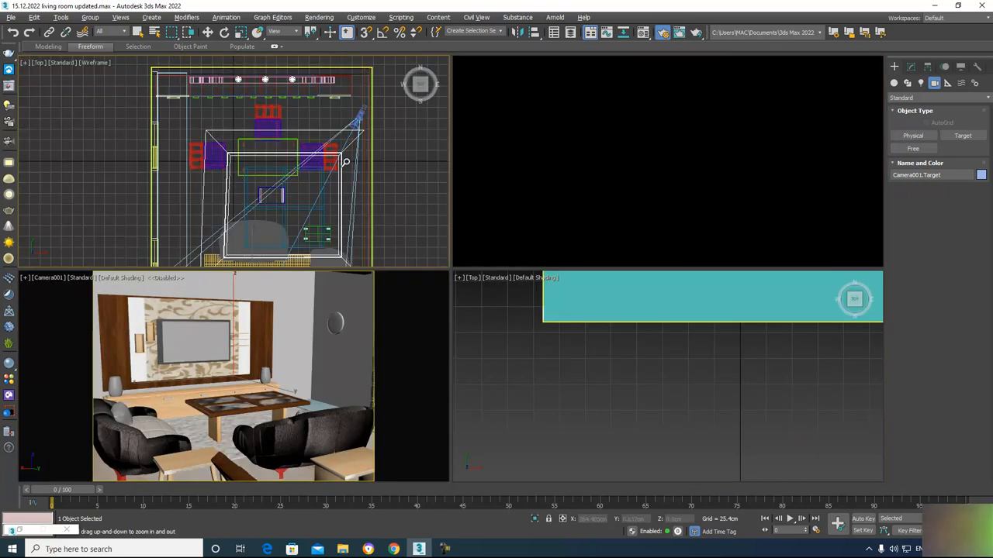
{"action": "scroll", "coordinate": [326, 189], "scroll_direction": "up", "scroll_amount": 5}
{"action": "middle_click_drag", "start_coordinate": [326, 188], "coordinate": [305, 186]}
{"action": "scroll", "coordinate": [281, 168], "scroll_direction": "down", "scroll_amount": 6}
{"action": "scroll", "coordinate": [287, 167], "scroll_direction": "down", "scroll_amount": 5}
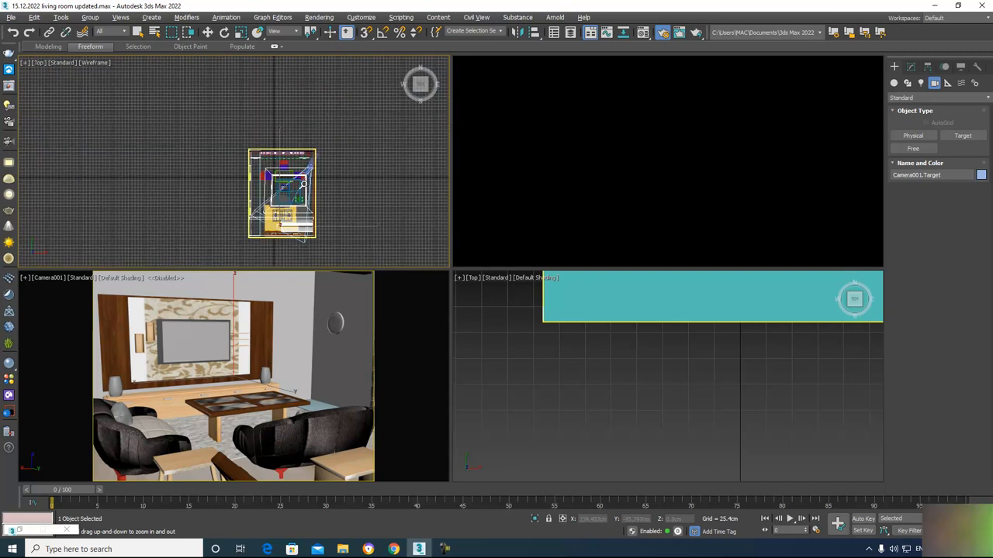
{"action": "scroll", "coordinate": [314, 147], "scroll_direction": "up", "scroll_amount": 8}
{"action": "scroll", "coordinate": [314, 146], "scroll_direction": "up", "scroll_amount": 2}
{"action": "scroll", "coordinate": [279, 163], "scroll_direction": "down", "scroll_amount": 6}
{"action": "key", "text": "w"}
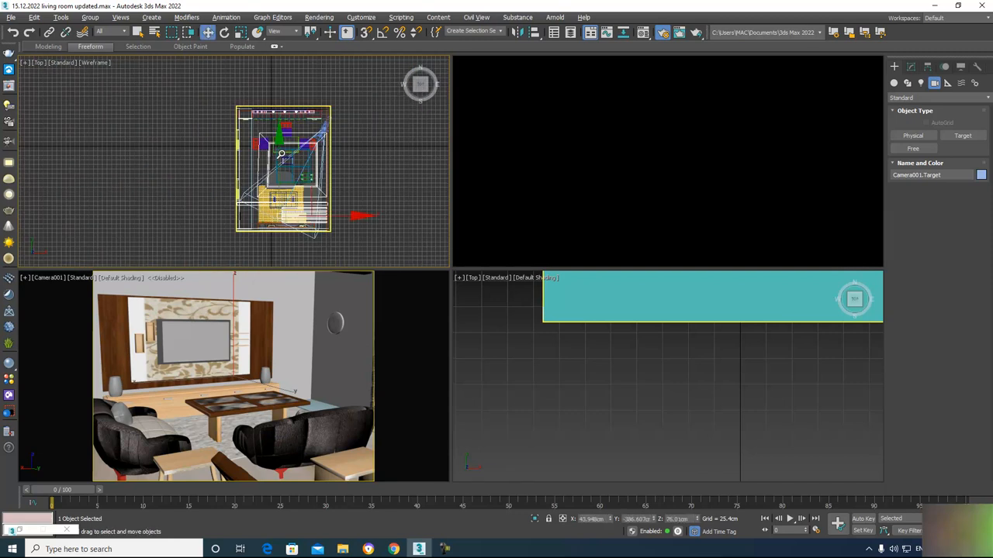
{"action": "left_click", "coordinate": [278, 168]}
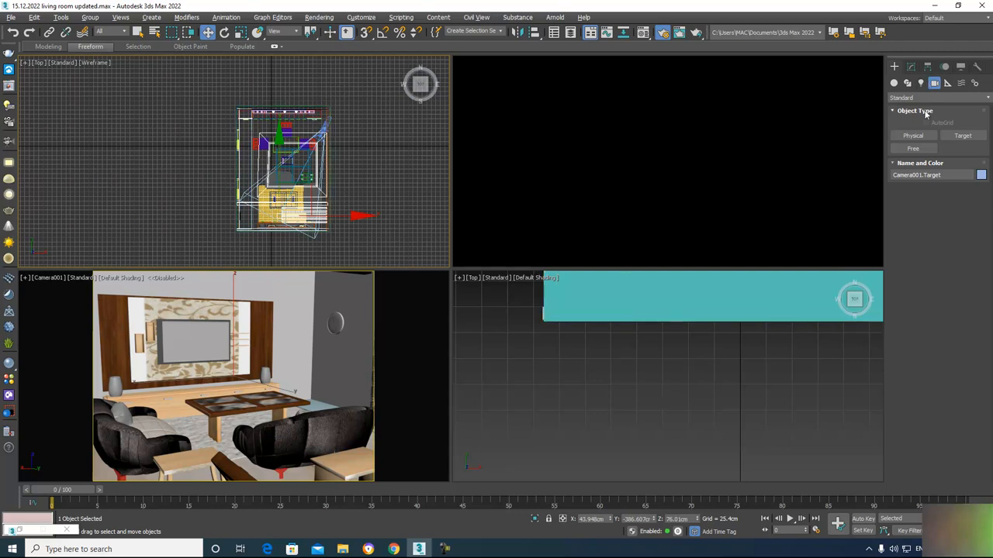
Step: Create a standard Target Direct light outside the window wall in the Top view, aimed at the middle of the room
{"action": "left_click", "coordinate": [922, 83]}
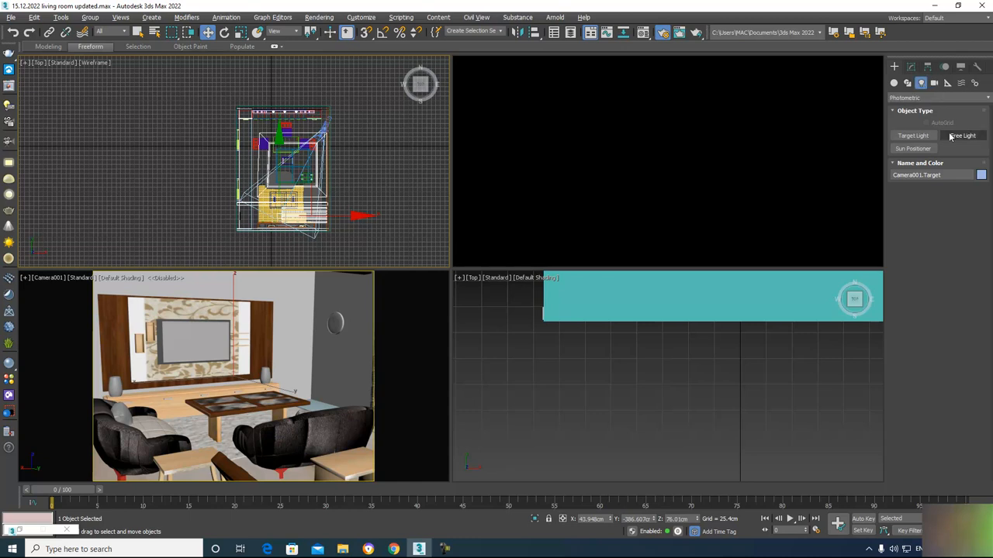
{"action": "left_click", "coordinate": [926, 98]}
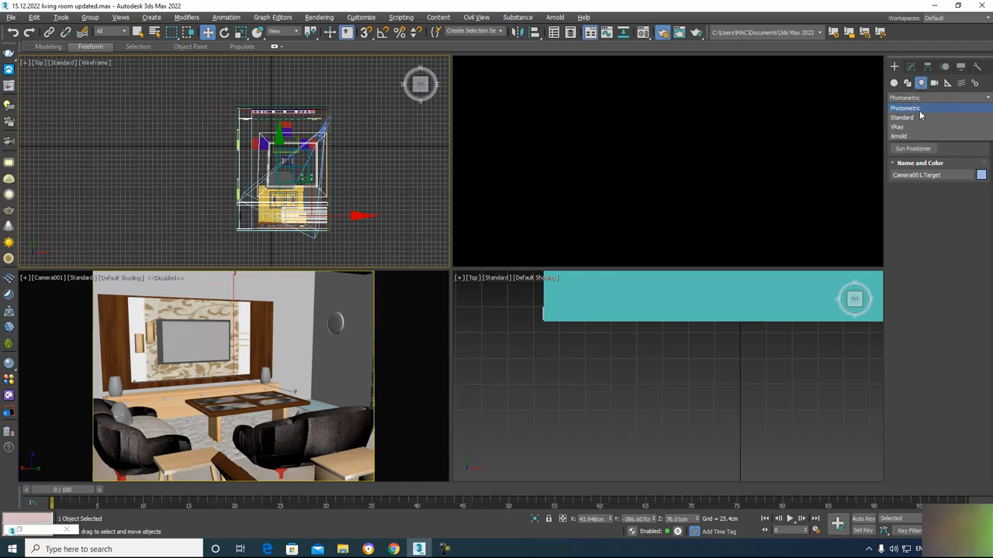
{"action": "left_click", "coordinate": [917, 118]}
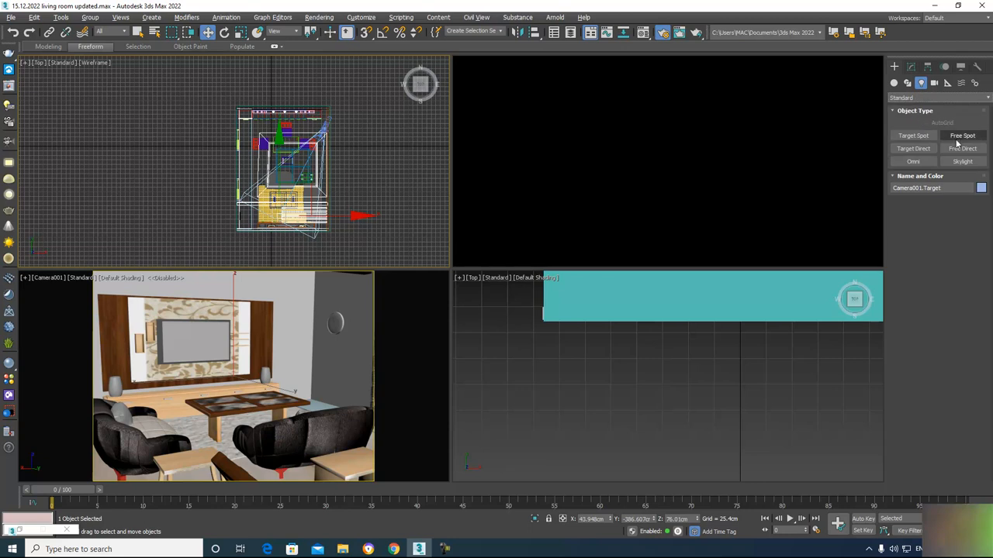
{"action": "left_click", "coordinate": [914, 148]}
{"action": "middle_click_drag", "start_coordinate": [210, 142], "coordinate": [259, 151]}
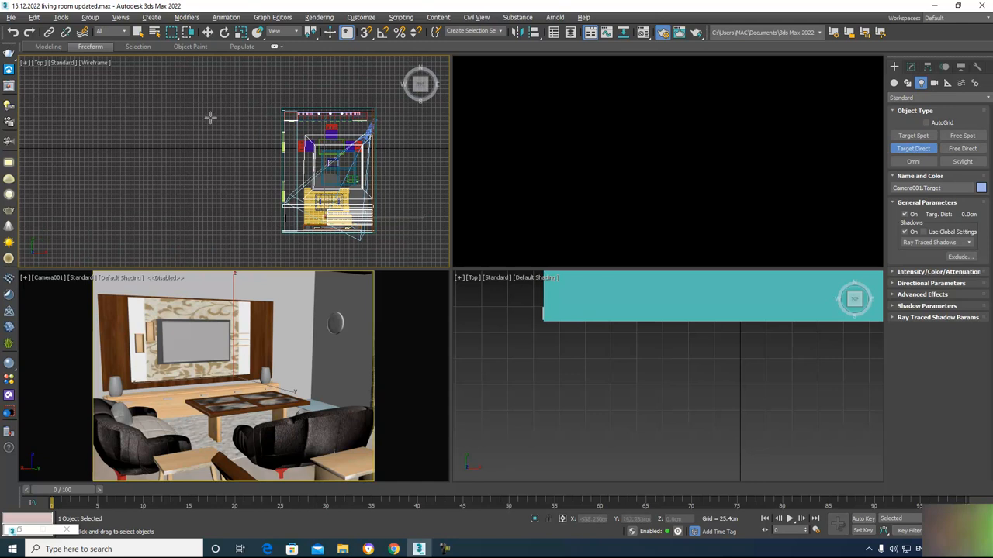
{"action": "left_click_drag", "start_coordinate": [165, 104], "coordinate": [324, 181]}
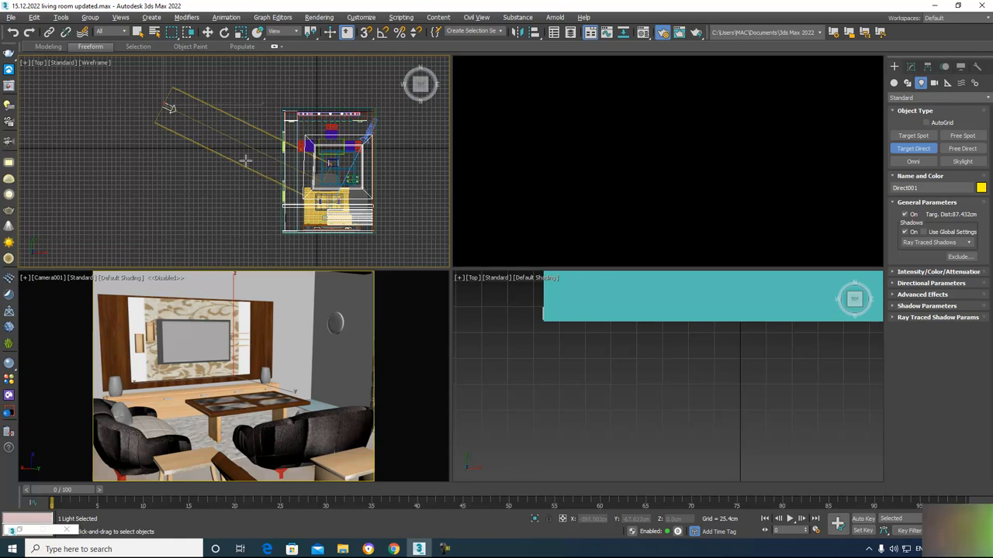
Step: Raise the direct light to about 476 cm and shift it closer to the room, to about X -761 cm
{"action": "key", "text": "p"}
{"action": "middle_click_drag", "start_coordinate": [195, 147], "coordinate": [141, 159]}
{"action": "key", "text": "ctrl+r"}
{"action": "left_click_drag", "start_coordinate": [268, 187], "coordinate": [231, 124]}
{"action": "middle_click_drag", "start_coordinate": [231, 124], "coordinate": [225, 197]}
{"action": "key", "text": "w"}
{"action": "left_click_drag", "start_coordinate": [86, 172], "coordinate": [86, 87]}
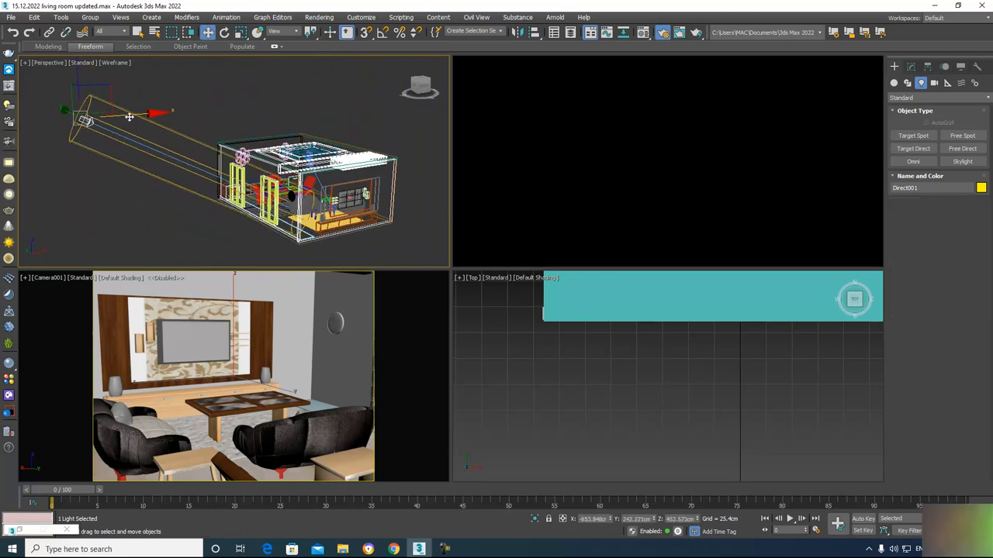
{"action": "left_click_drag", "start_coordinate": [93, 84], "coordinate": [112, 78]}
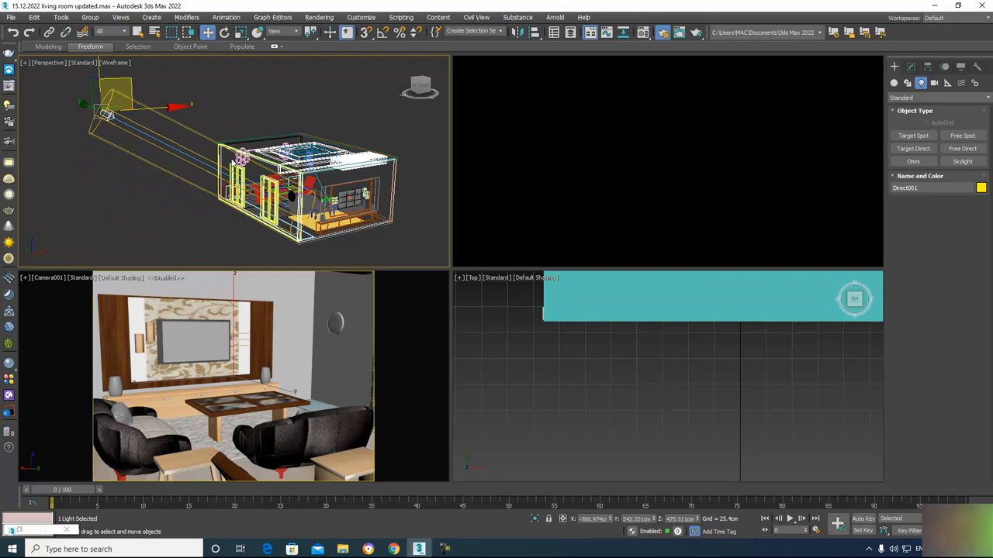
{"action": "key", "text": "t"}
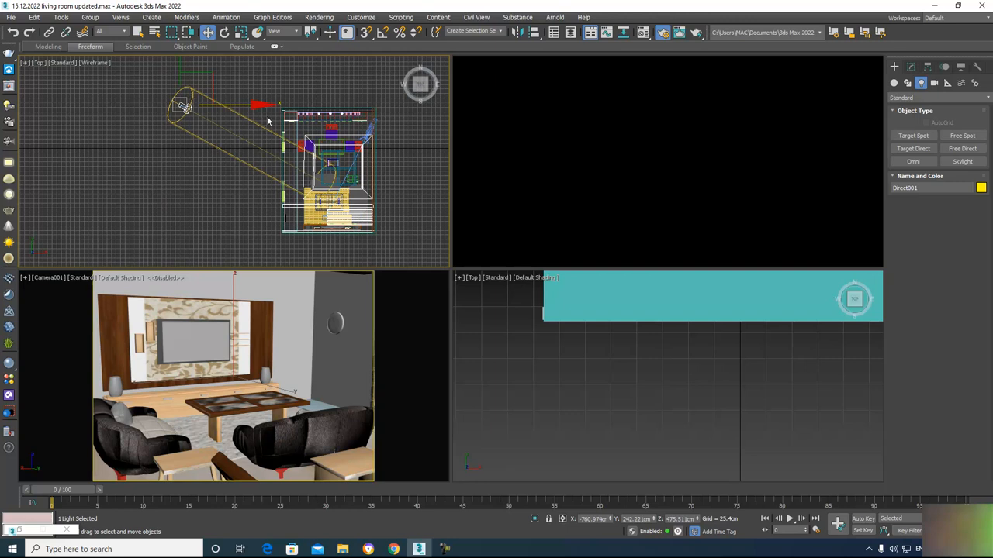
Step: Widen the direct light's cone to a hotspot of about 399 cm and a falloff of about 404 cm
{"action": "left_click", "coordinate": [911, 67]}
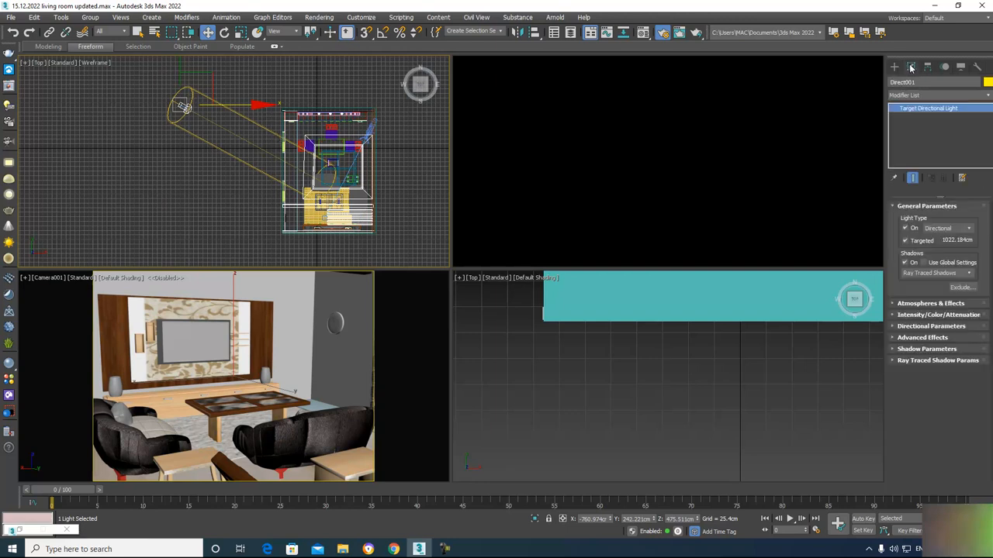
{"action": "left_click", "coordinate": [923, 326]}
{"action": "left_click_drag", "start_coordinate": [972, 359], "coordinate": [976, 298]}
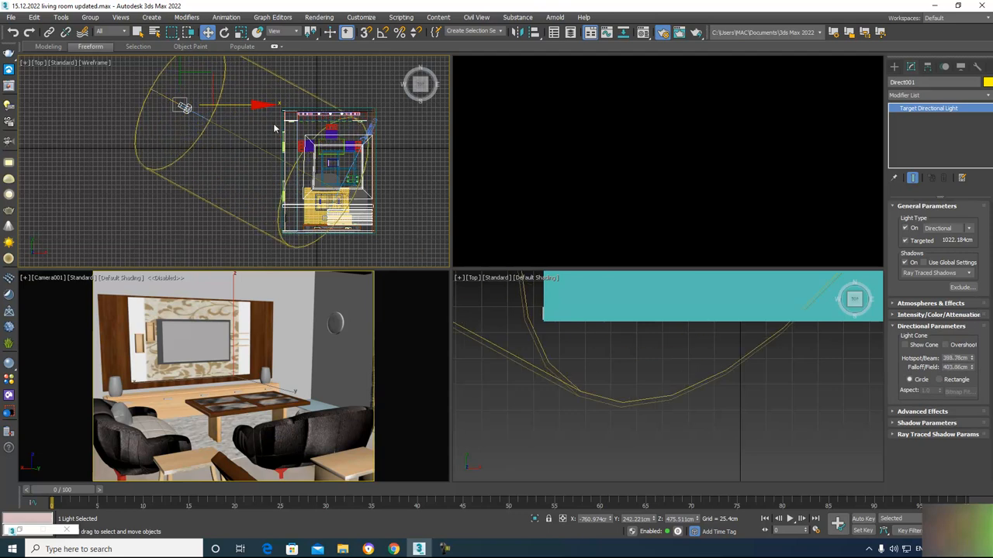
Step: Change the shaded Top viewport to a maximized Perspective view showing the whole house and the direct light
{"action": "middle_click", "coordinate": [649, 348]}
{"action": "key", "text": "p"}
{"action": "key", "text": "alt+w"}
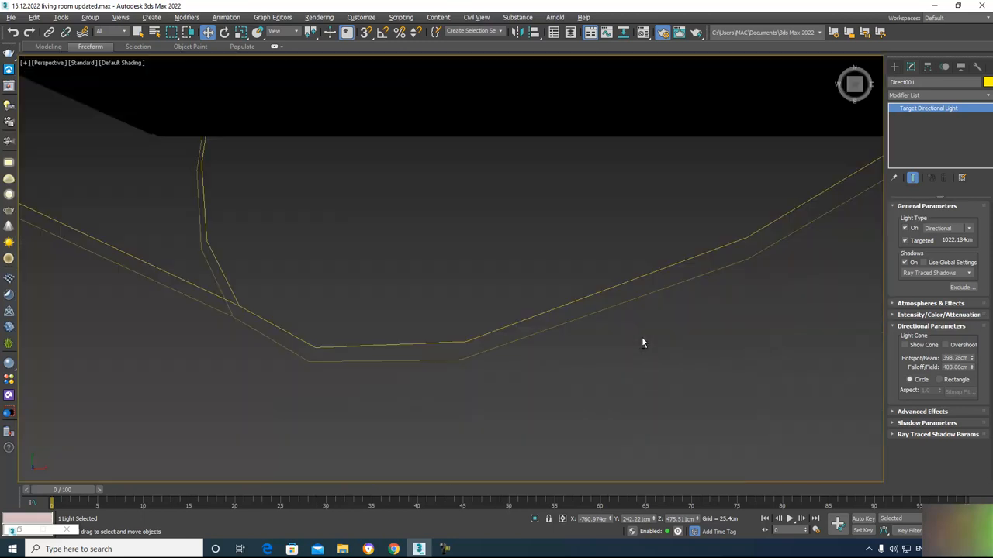
{"action": "middle_click_drag", "start_coordinate": [476, 296], "coordinate": [439, 229]}
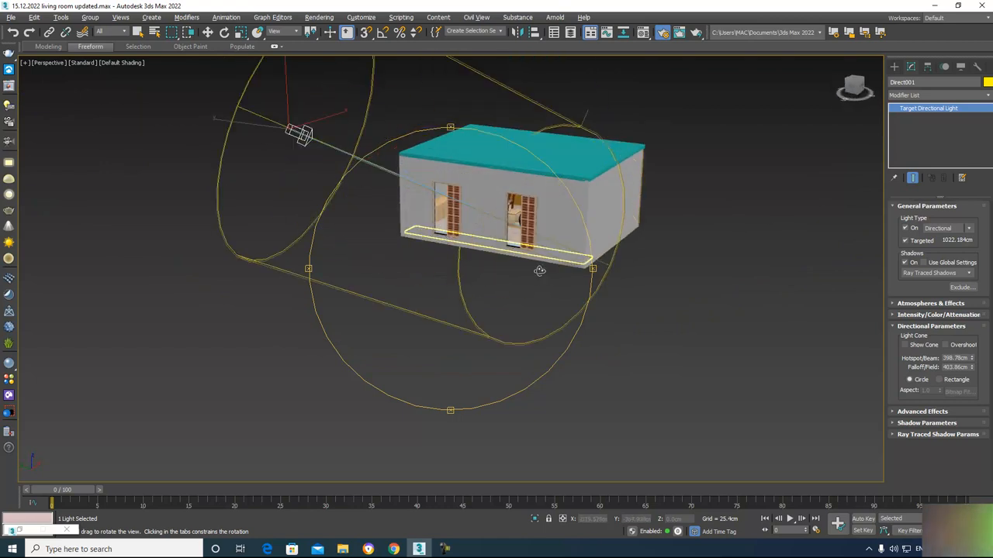
Step: Narrow the direct light's cone to a hotspot of about 277 cm and a falloff of about 295 cm
{"action": "left_click_drag", "start_coordinate": [972, 359], "coordinate": [974, 304]}
{"action": "middle_click_drag", "start_coordinate": [461, 332], "coordinate": [863, 371], "text": "alt"}
{"action": "left_click_drag", "start_coordinate": [973, 369], "coordinate": [975, 390]}
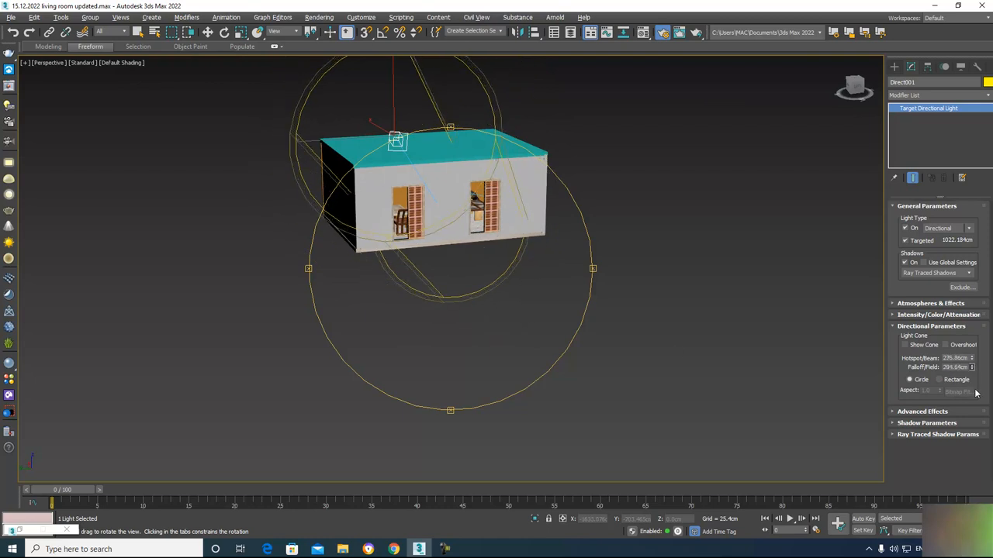
{"action": "middle_click_drag", "start_coordinate": [480, 270], "coordinate": [429, 291], "text": "alt"}
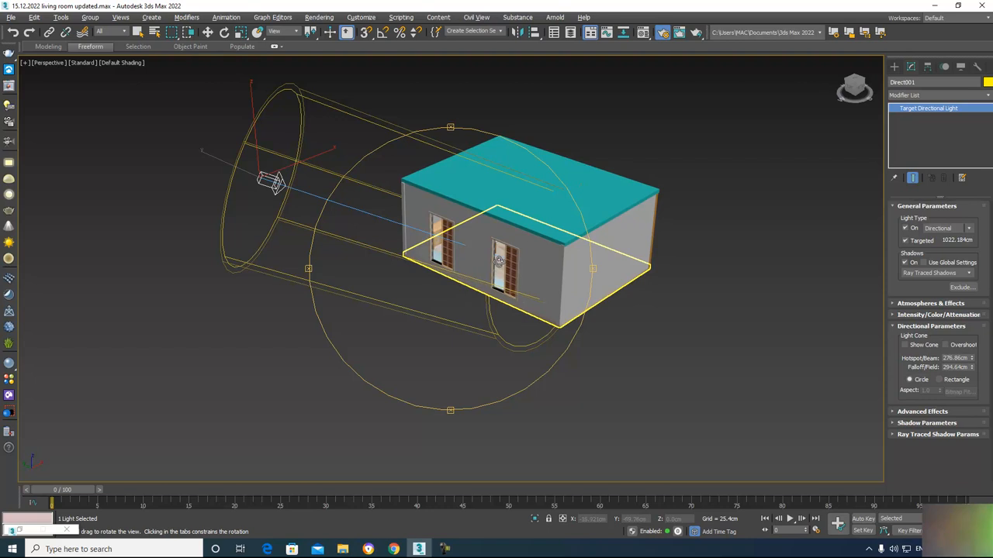
Step: Switch the maximized viewport to the Camera001 view, render it, and close the rendered frame
{"action": "key", "text": "c"}
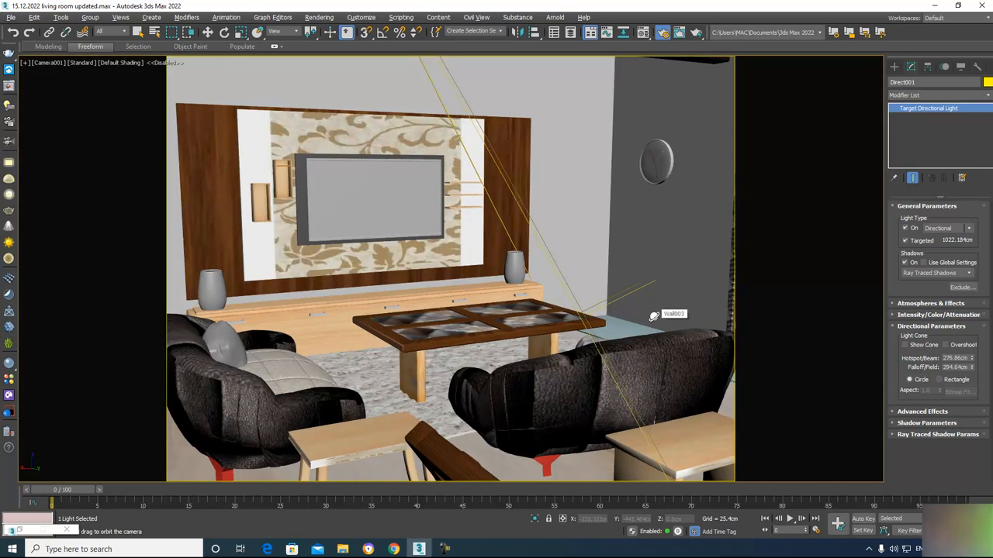
{"action": "left_click", "coordinate": [680, 33]}
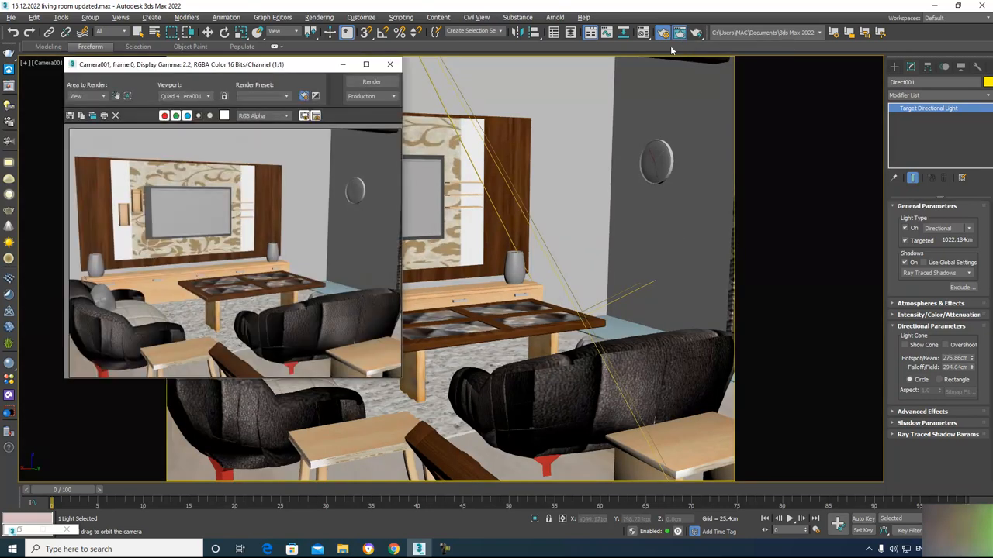
{"action": "left_click", "coordinate": [370, 83]}
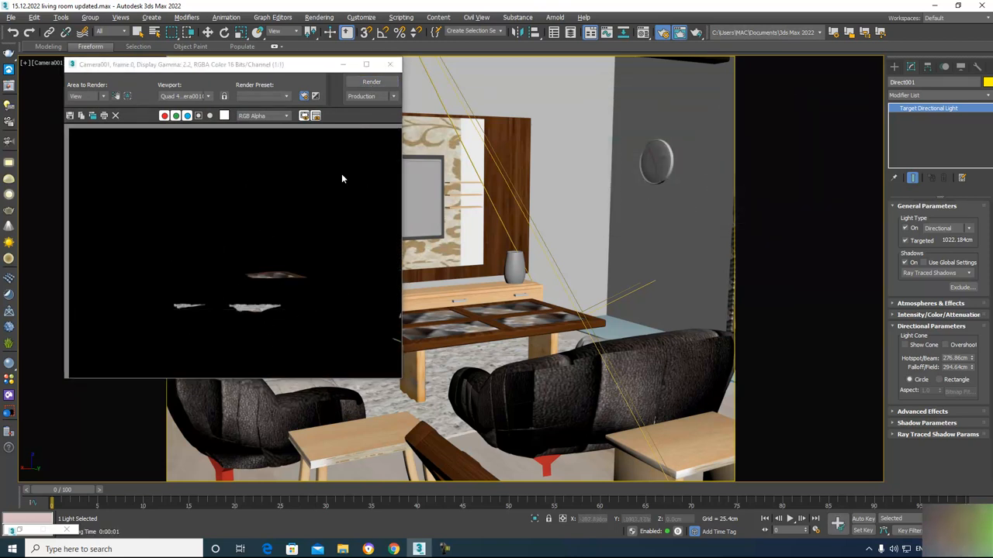
{"action": "left_click", "coordinate": [389, 65]}
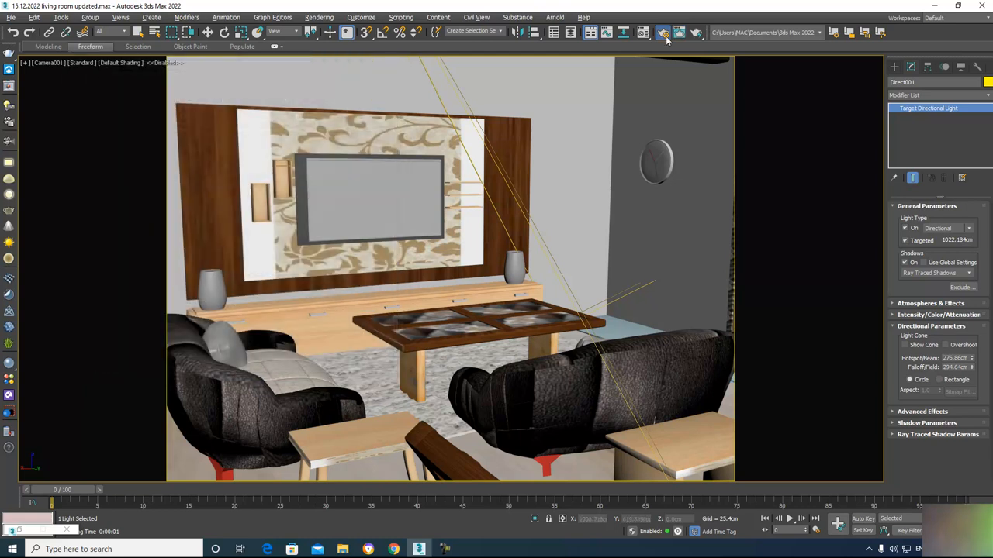
Step: Open the render setup, render the Camera001 view with the Scanline Renderer, and close the frame and the setup
{"action": "left_click", "coordinate": [664, 35]}
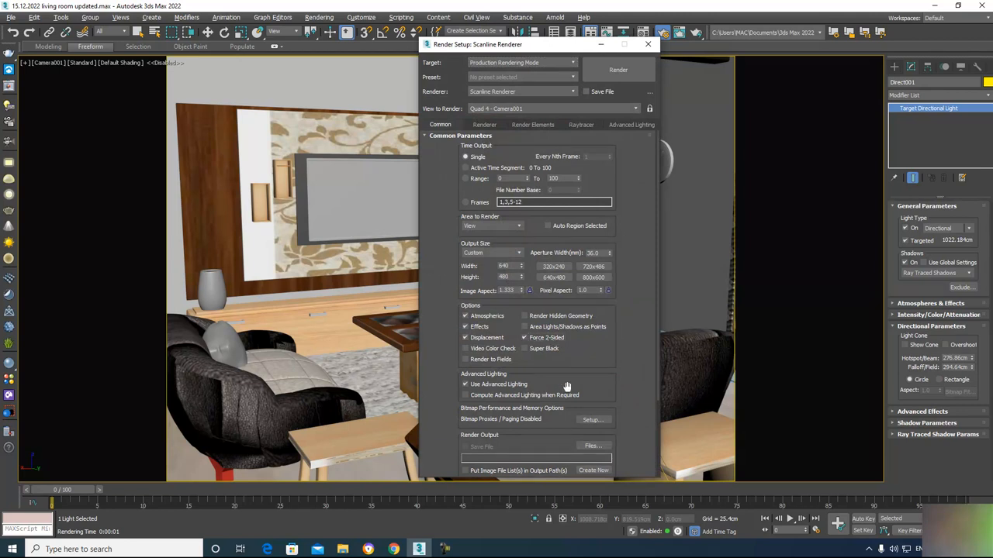
{"action": "left_click", "coordinate": [620, 69]}
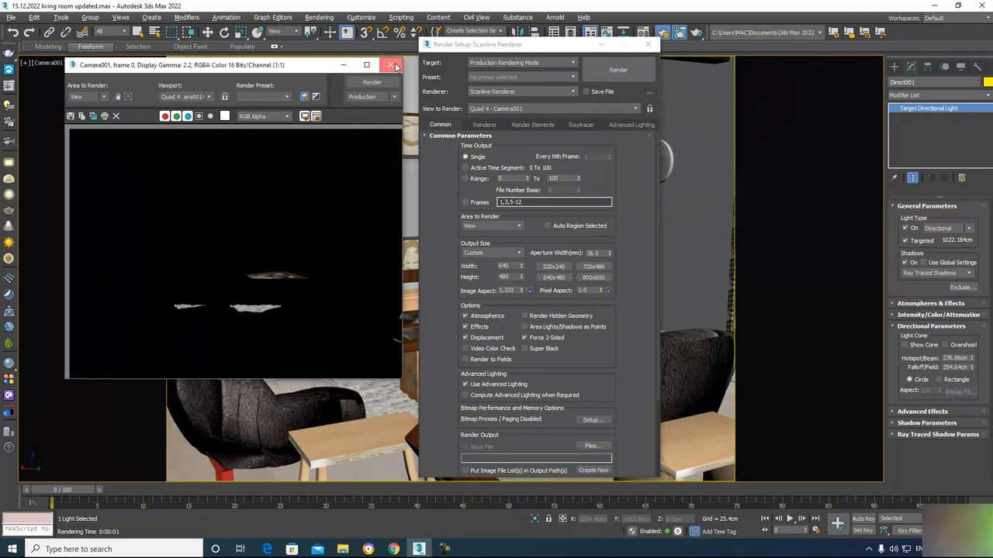
{"action": "left_click", "coordinate": [394, 66]}
{"action": "left_click", "coordinate": [648, 45]}
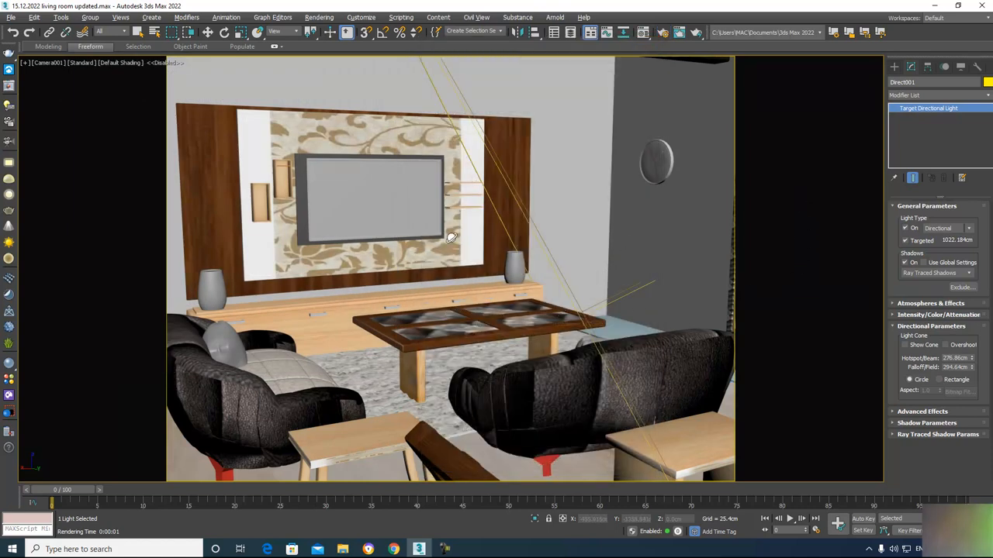
Step: Return to the four-viewport layout and move the direct light in the Top view to about X -723 cm, Y 338 cm
{"action": "key", "text": "alt+w"}
{"action": "right_click", "coordinate": [311, 181]}
{"action": "middle_click_drag", "start_coordinate": [238, 127], "coordinate": [277, 197]}
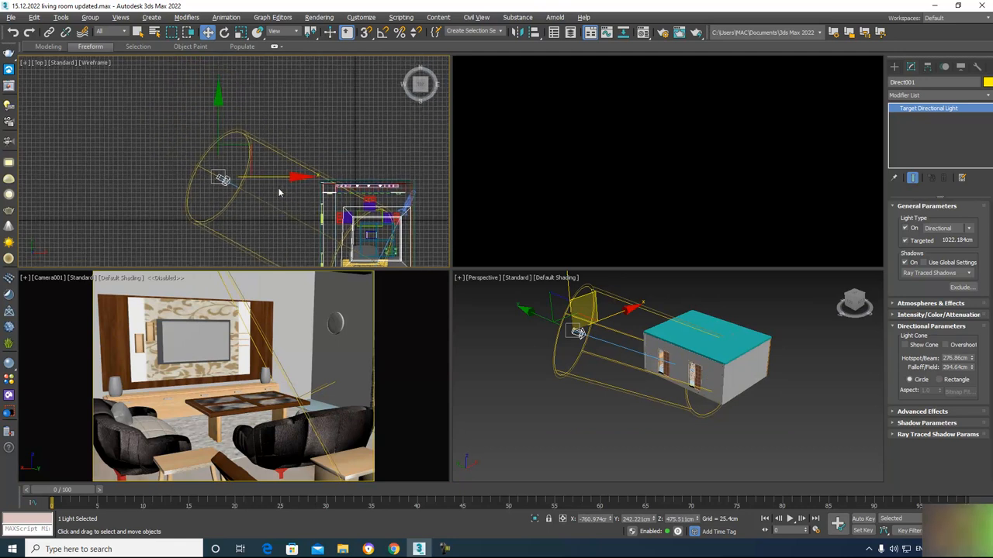
{"action": "left_click_drag", "start_coordinate": [251, 147], "coordinate": [259, 131]}
Step: Turn the blank viewport into a Left view of the house and raise the direct light there to about 701 cm
{"action": "right_click", "coordinate": [598, 331]}
{"action": "right_click", "coordinate": [561, 204]}
{"action": "scroll", "coordinate": [620, 180], "scroll_direction": "down", "scroll_amount": 3}
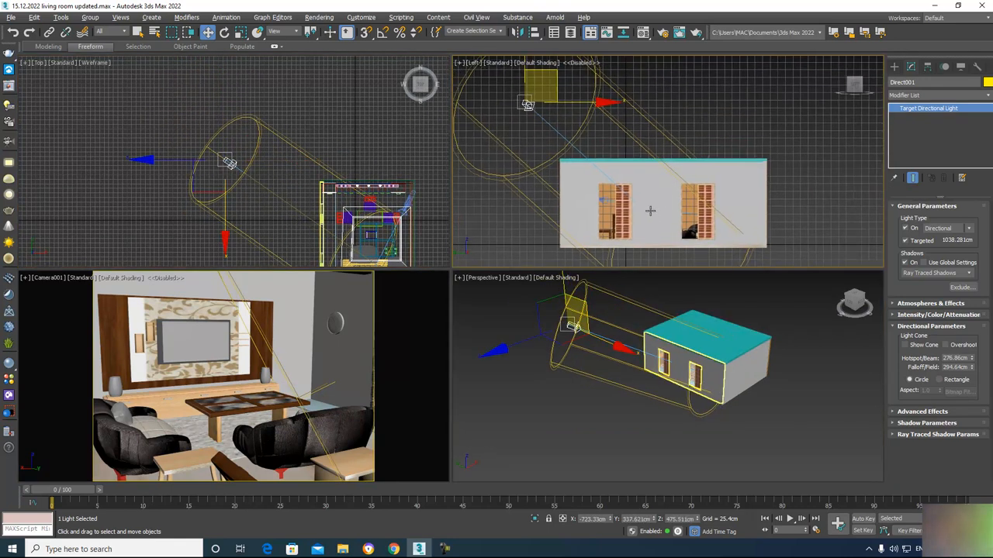
{"action": "scroll", "coordinate": [620, 180], "scroll_direction": "down", "scroll_amount": 2}
{"action": "left_click_drag", "start_coordinate": [590, 158], "coordinate": [591, 135]}
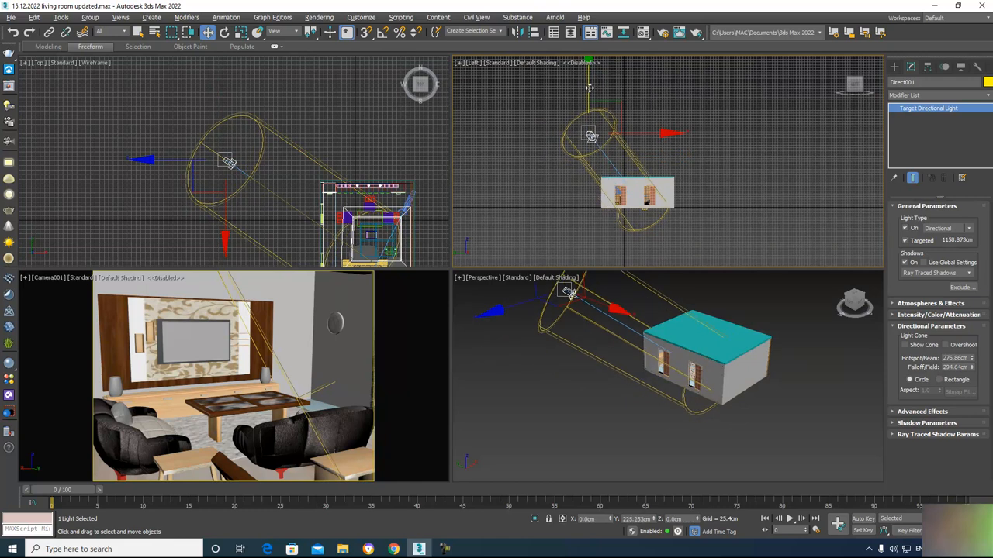
Step: Render the Camera001 view with the raised direct light and close the rendered frame
{"action": "right_click", "coordinate": [743, 416]}
{"action": "right_click", "coordinate": [404, 397]}
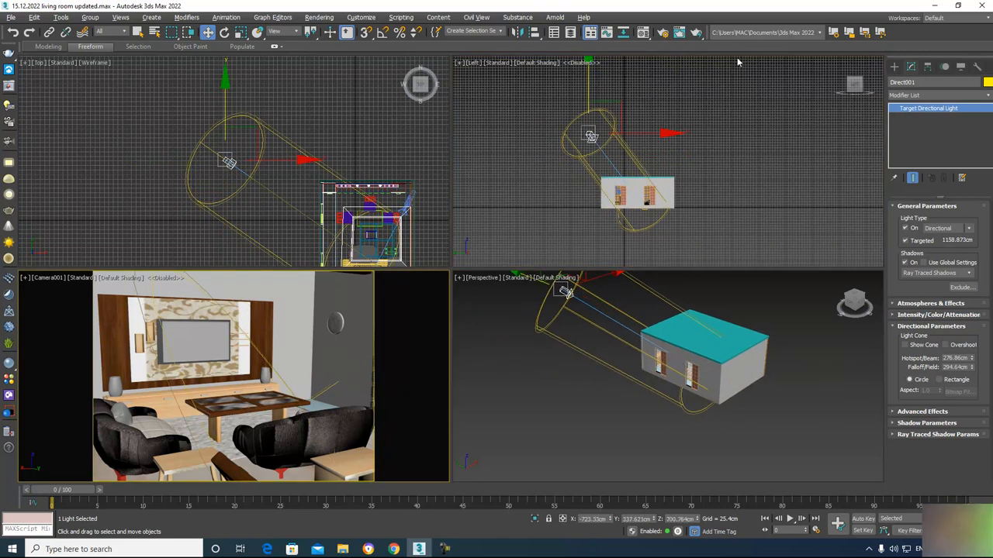
{"action": "left_click", "coordinate": [678, 32]}
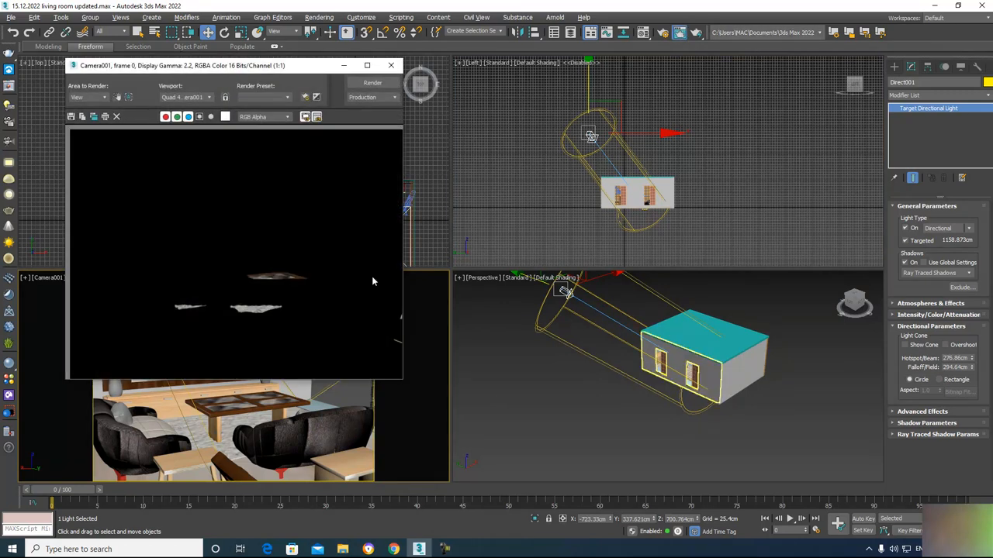
{"action": "left_click", "coordinate": [372, 83]}
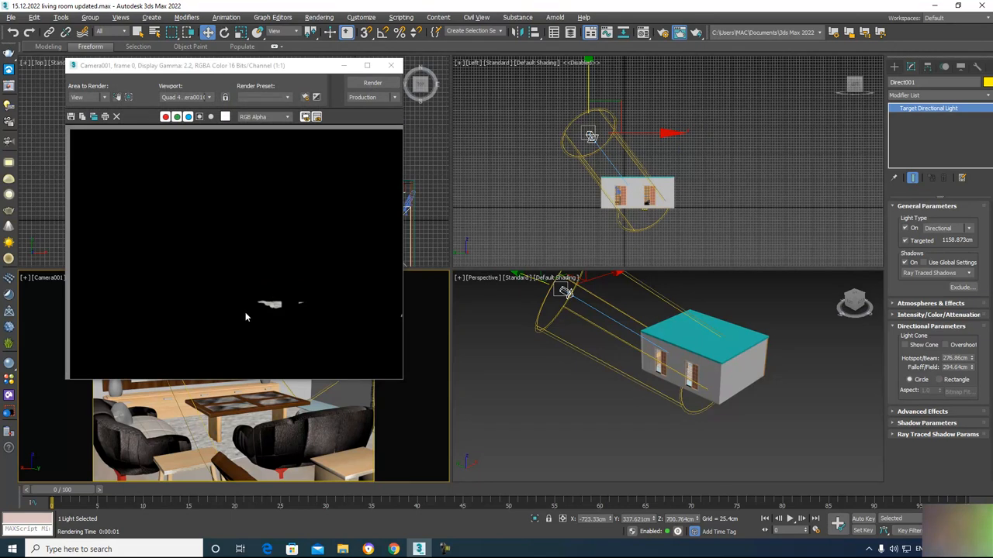
{"action": "left_click", "coordinate": [391, 65]}
Step: Lower the direct light to about 372 cm in the Left view and render that view
{"action": "left_click_drag", "start_coordinate": [589, 71], "coordinate": [530, 138]}
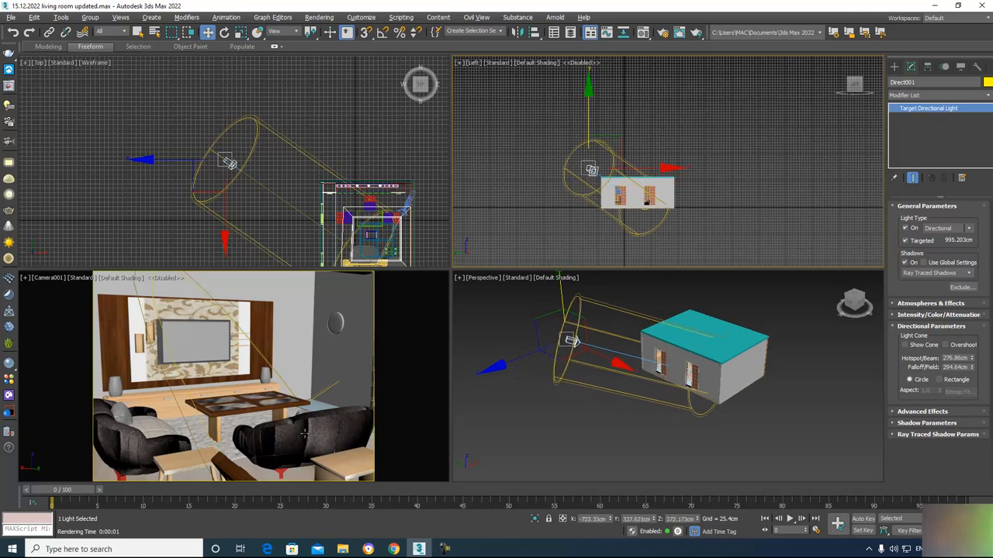
{"action": "left_click", "coordinate": [679, 31]}
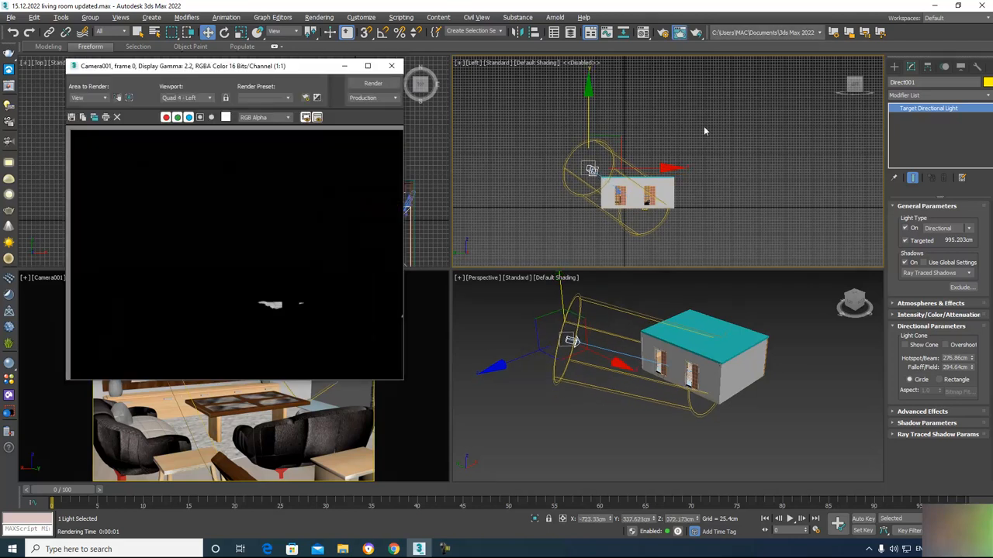
{"action": "left_click", "coordinate": [373, 83]}
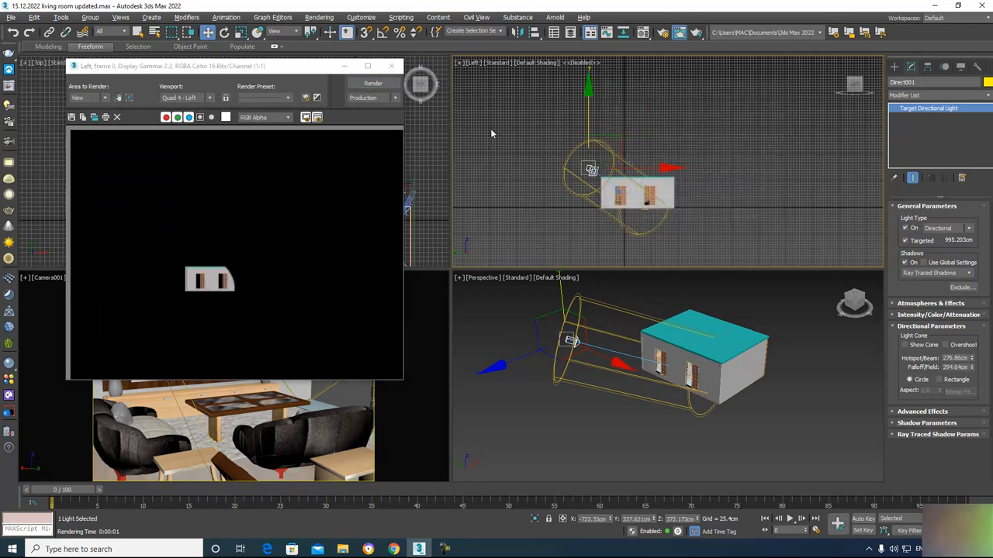
Step: Raise the direct light to about 573 cm and widen its cone to a hotspot of about 351 cm and falloff of about 356 cm
{"action": "left_click_drag", "start_coordinate": [587, 115], "coordinate": [587, 95]}
{"action": "left_click_drag", "start_coordinate": [975, 363], "coordinate": [973, 341]}
Step: Render the Perspective view and the Camera001 view to compare the lighting, and close the rendered frame
{"action": "left_click", "coordinate": [650, 414]}
{"action": "left_click", "coordinate": [373, 83]}
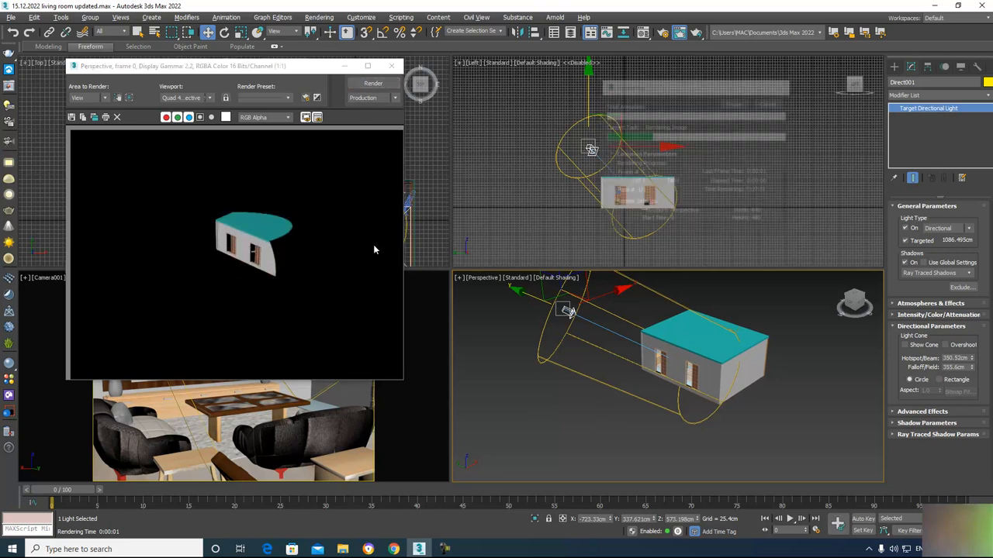
{"action": "left_click", "coordinate": [372, 384]}
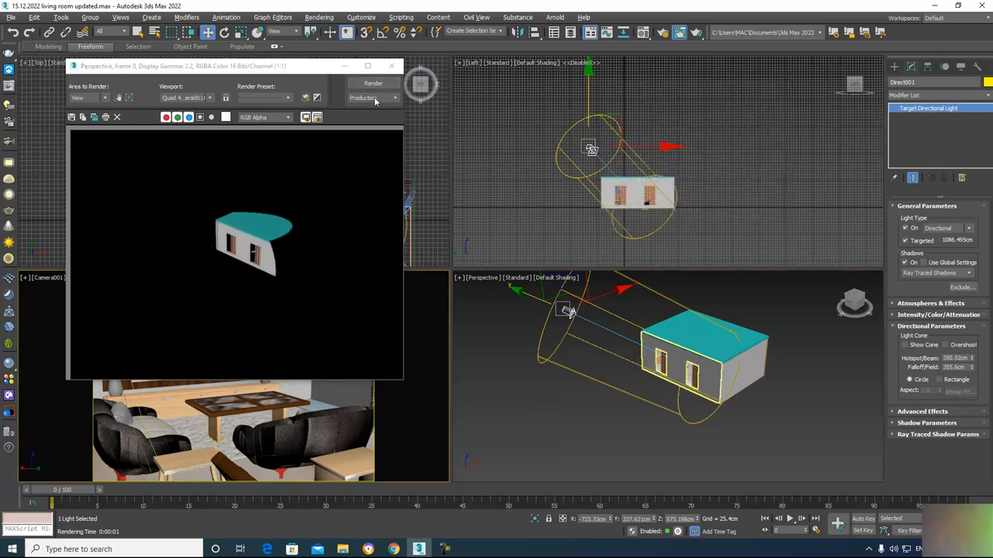
{"action": "left_click", "coordinate": [374, 83]}
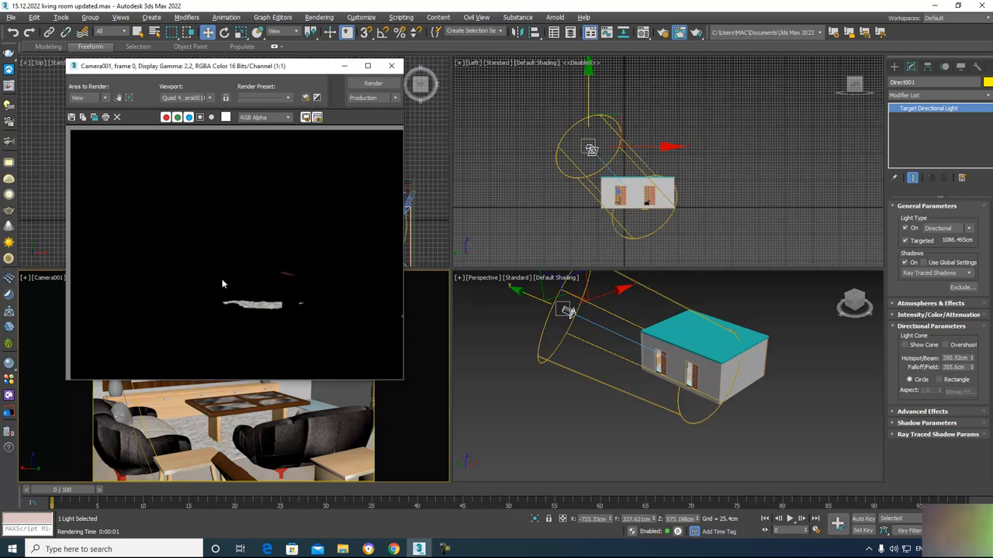
{"action": "left_click", "coordinate": [393, 66]}
Step: Create a standard Skylight on the ground beside the house in the Perspective view, with Cast Shadows turned on
{"action": "middle_click_drag", "start_coordinate": [609, 320], "coordinate": [616, 378], "text": "alt"}
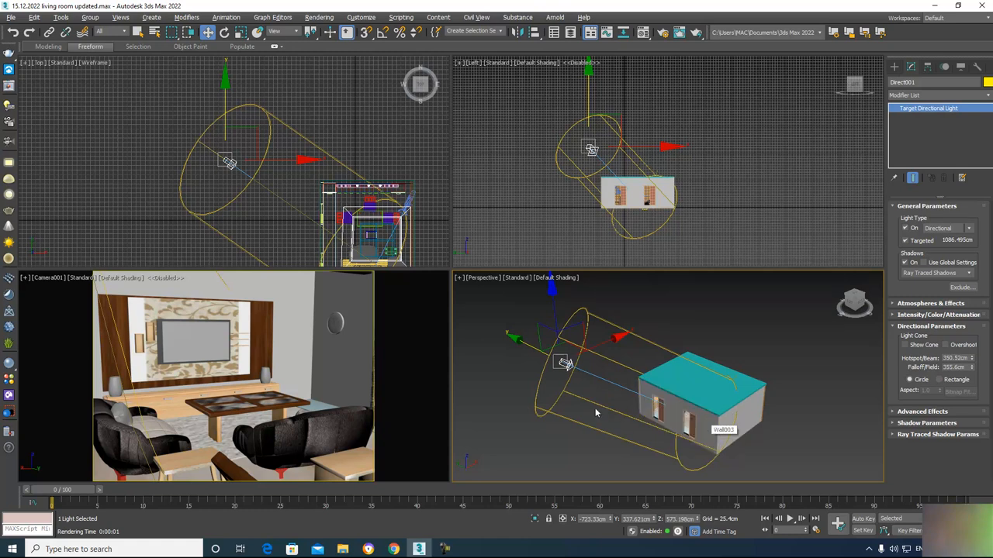
{"action": "left_click", "coordinate": [893, 66]}
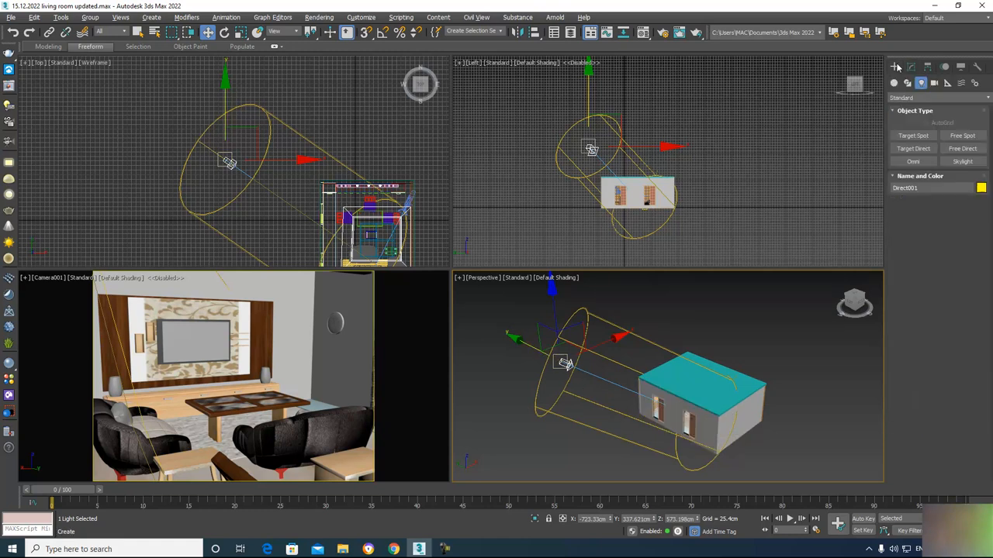
{"action": "left_click", "coordinate": [962, 161]}
{"action": "middle_click_drag", "start_coordinate": [782, 338], "coordinate": [729, 433], "text": "alt"}
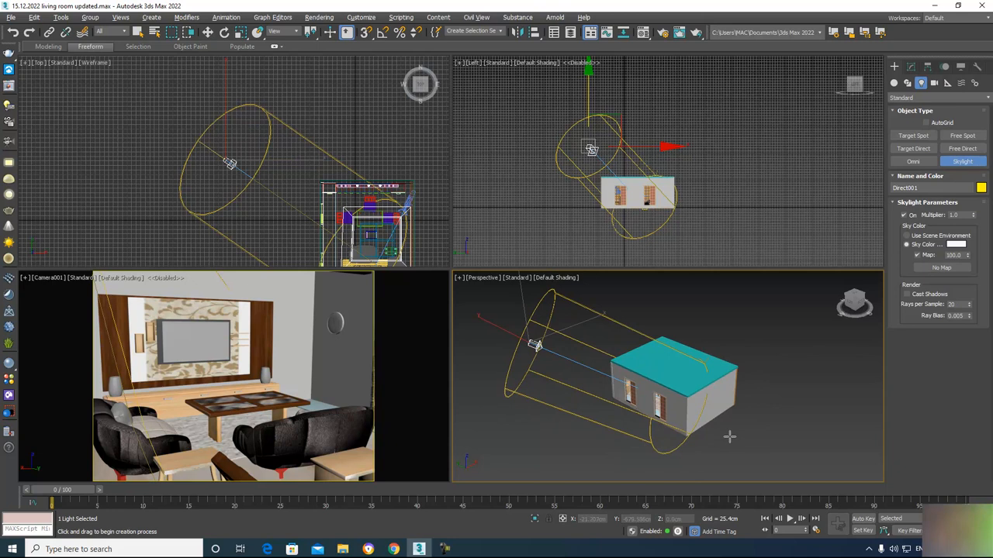
{"action": "left_click", "coordinate": [729, 436]}
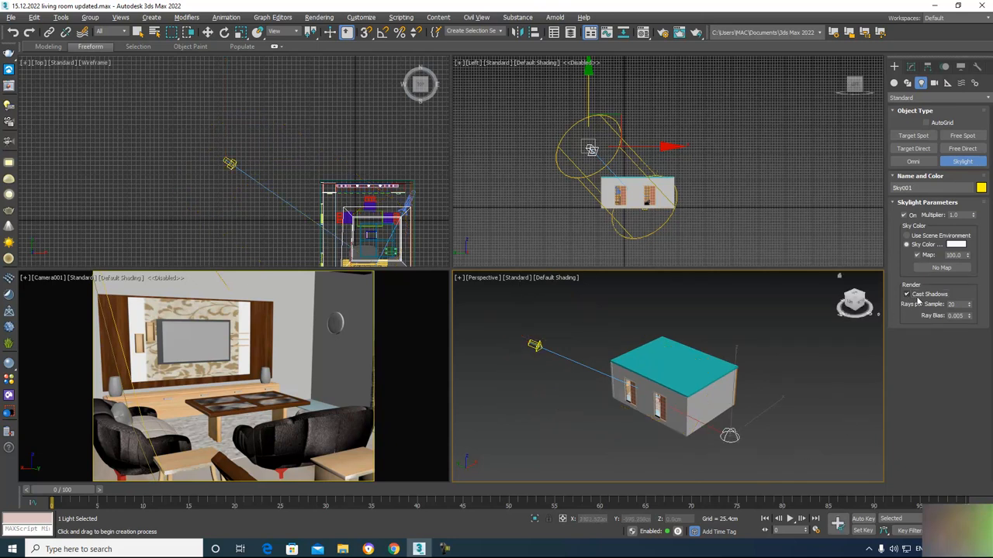
{"action": "key", "text": "w"}
Step: Check the placement of the direct light and skylight around the house and render the Camera001 view
{"action": "left_click", "coordinate": [547, 349]}
{"action": "middle_click_drag", "start_coordinate": [560, 393], "coordinate": [587, 393], "text": "alt"}
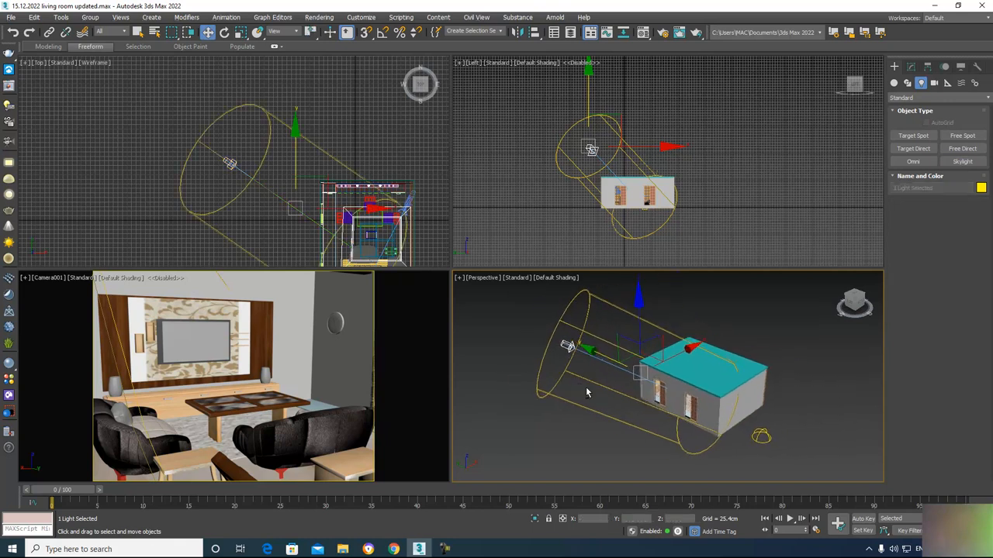
{"action": "key", "text": "ctrl+r"}
{"action": "left_click_drag", "start_coordinate": [661, 403], "coordinate": [709, 386]}
{"action": "left_click", "coordinate": [388, 355]}
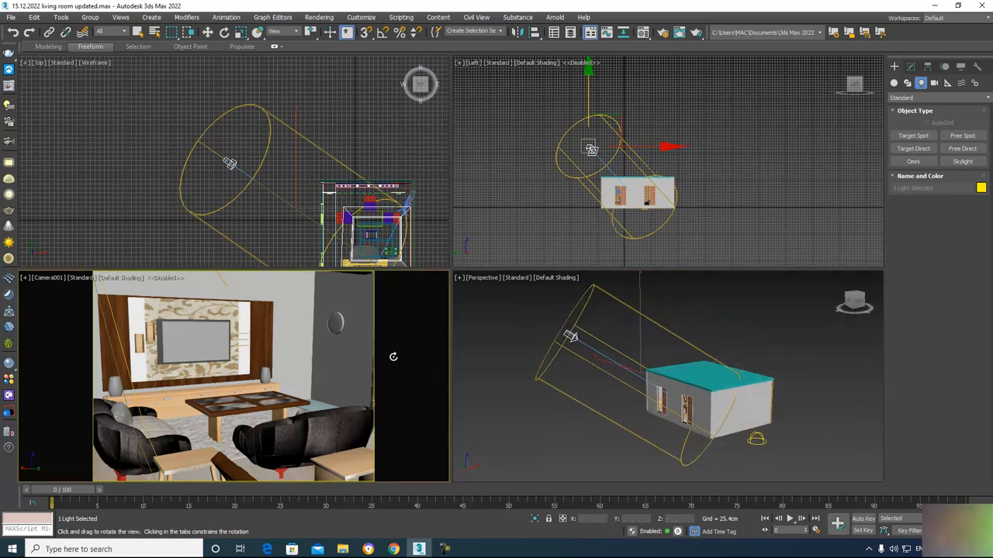
{"action": "left_click", "coordinate": [679, 32]}
{"action": "left_click", "coordinate": [375, 87]}
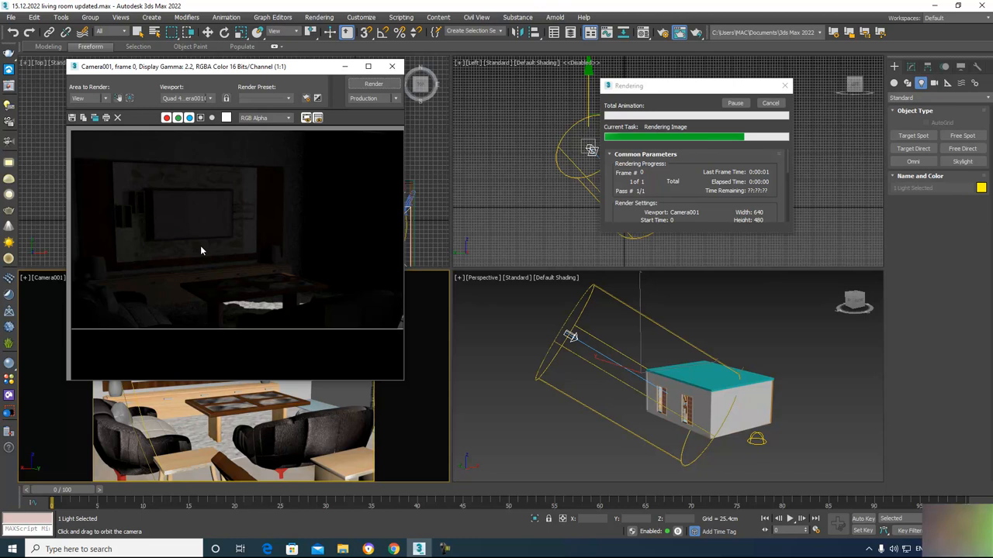
Step: Select the skylight and set its Rays per Sample to 40
{"action": "key", "text": "w"}
{"action": "left_click", "coordinate": [756, 439]}
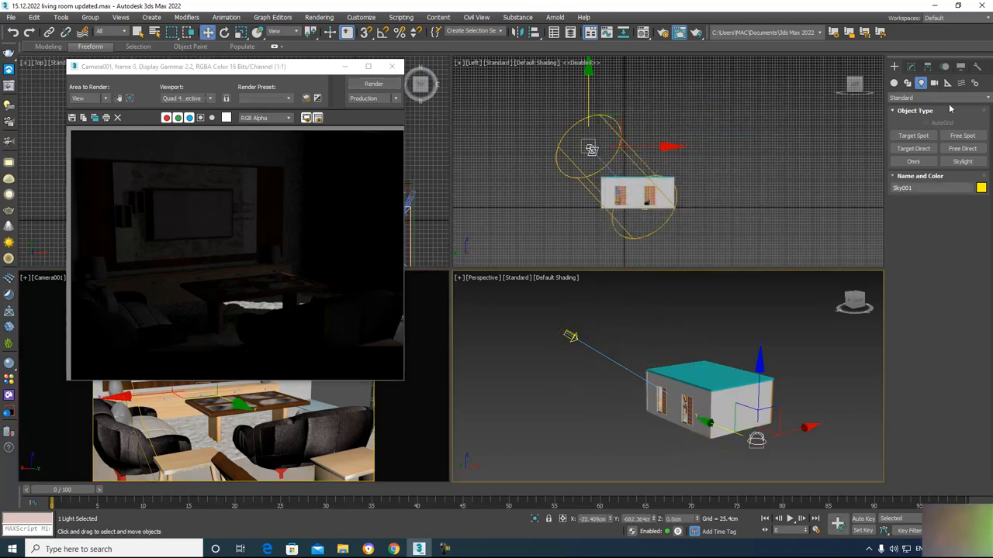
{"action": "left_click", "coordinate": [911, 66]}
{"action": "double_click", "coordinate": [951, 308]}
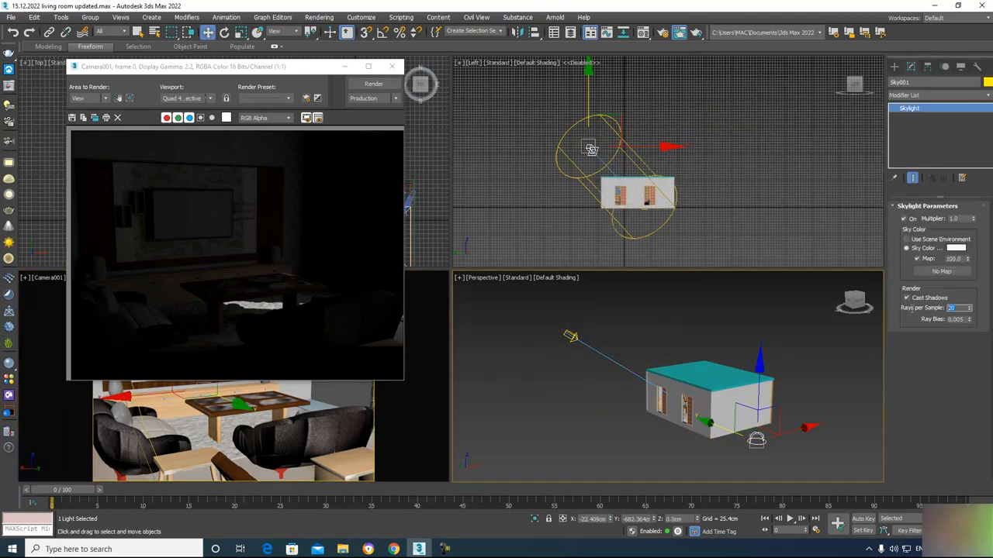
{"action": "type", "text": "64"}
{"action": "key", "text": "Return"}
{"action": "double_click", "coordinate": [959, 307]}
Step: Restrict rendering to a small region over the house's outer wall in the Perspective view and render that region
{"action": "left_click", "coordinate": [117, 98]}
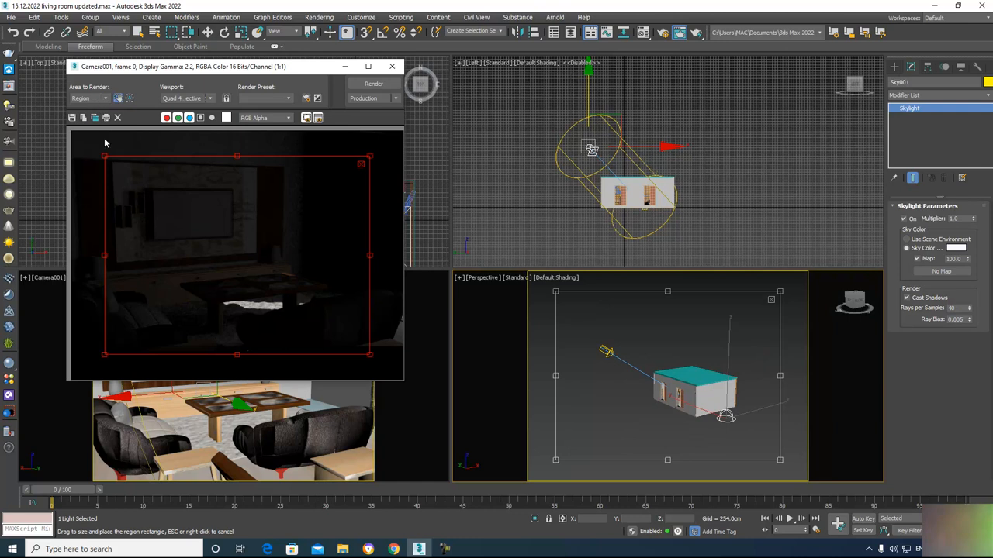
{"action": "left_click_drag", "start_coordinate": [105, 155], "coordinate": [288, 264]}
{"action": "left_click_drag", "start_coordinate": [335, 304], "coordinate": [317, 268]}
{"action": "left_click", "coordinate": [373, 85]}
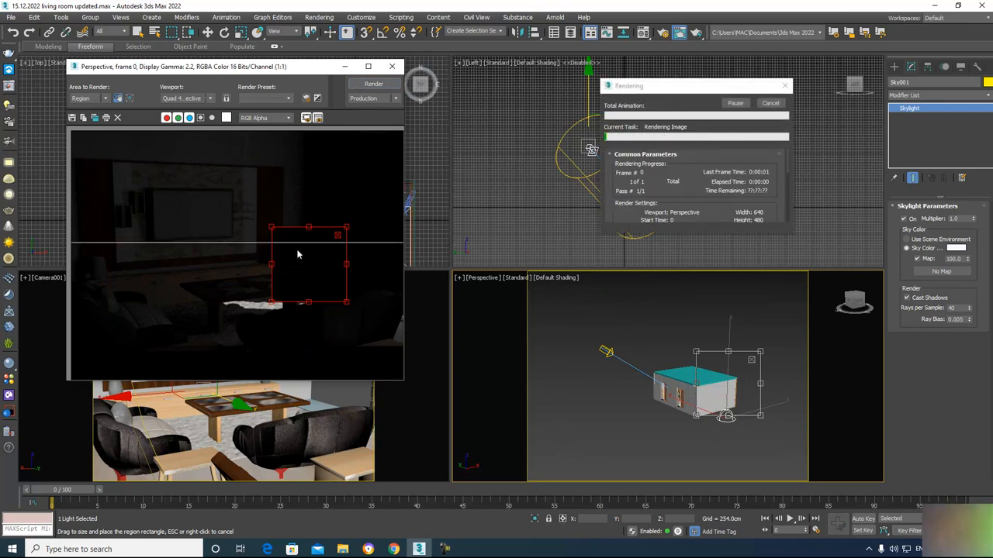
Step: Place the render region over the far end of the coffee table in the Camera001 view, render it, and close the rendered frame
{"action": "right_click", "coordinate": [338, 418]}
{"action": "left_click", "coordinate": [118, 98]}
{"action": "left_click_drag", "start_coordinate": [106, 156], "coordinate": [290, 279]}
{"action": "left_click_drag", "start_coordinate": [317, 324], "coordinate": [291, 268]}
{"action": "left_click", "coordinate": [304, 464]}
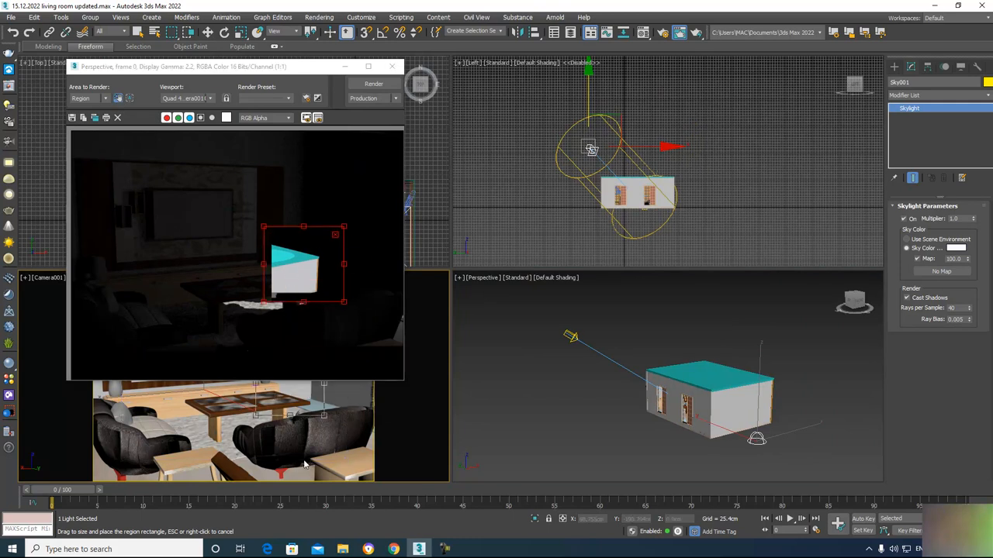
{"action": "left_click", "coordinate": [363, 87]}
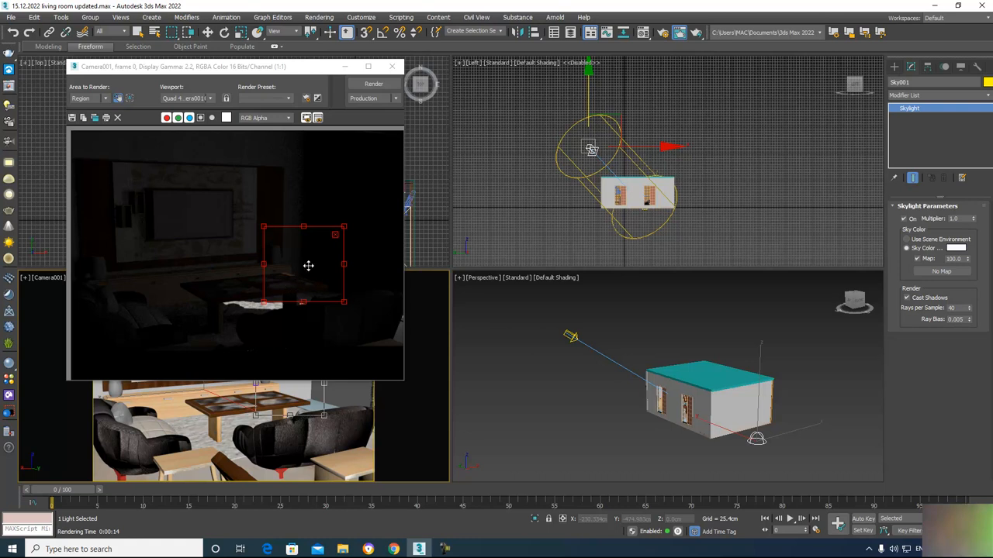
{"action": "left_click", "coordinate": [392, 66]}
Step: Create a standard Target Spot light outside the house in the Top view, aimed straight at the window beside the dining area
{"action": "middle_click", "coordinate": [621, 357]}
{"action": "key", "text": "alt+w"}
{"action": "key", "text": "alt+e"}
{"action": "key", "text": "Escape"}
{"action": "middle_click_drag", "start_coordinate": [443, 353], "coordinate": [556, 295]}
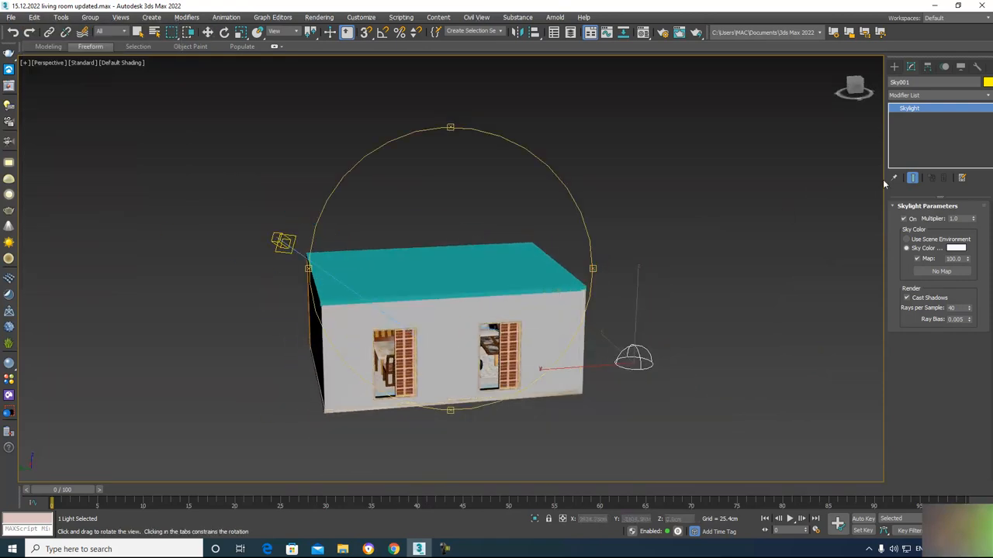
{"action": "left_click", "coordinate": [894, 67]}
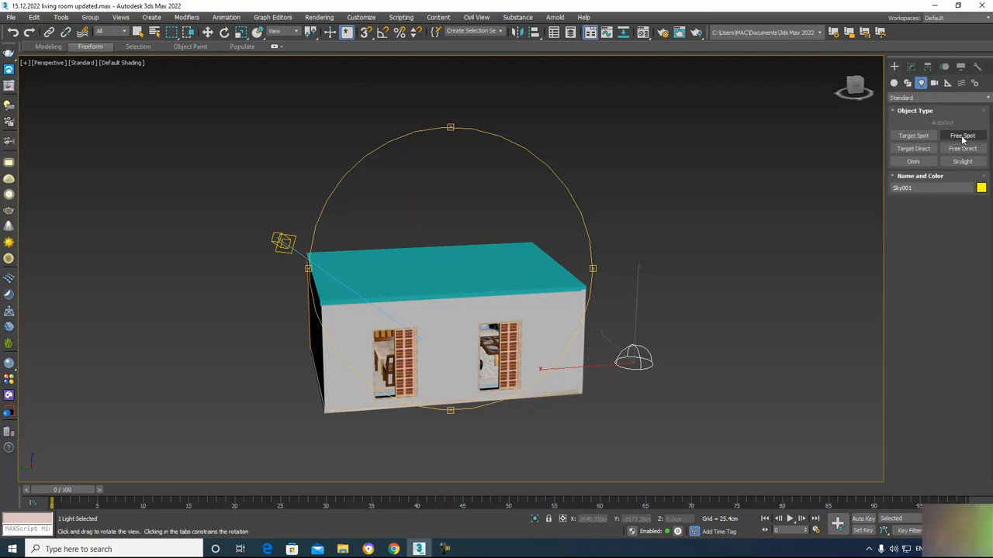
{"action": "left_click", "coordinate": [913, 135]}
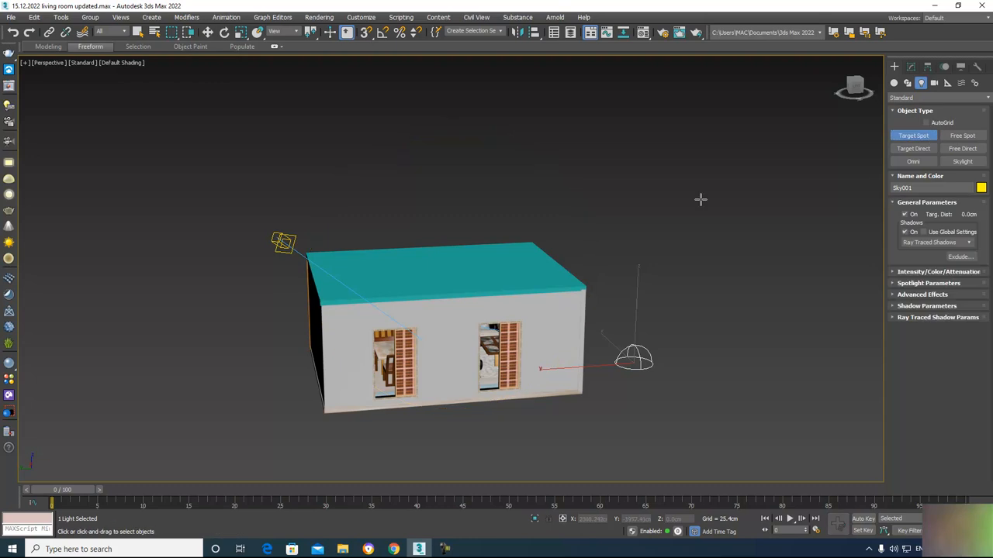
{"action": "key", "text": "t"}
{"action": "scroll", "coordinate": [667, 257], "scroll_direction": "down", "scroll_amount": 3}
{"action": "key", "text": "F3"}
{"action": "scroll", "coordinate": [552, 223], "scroll_direction": "down", "scroll_amount": 2}
{"action": "scroll", "coordinate": [553, 223], "scroll_direction": "down", "scroll_amount": 3}
{"action": "scroll", "coordinate": [504, 205], "scroll_direction": "up", "scroll_amount": 4}
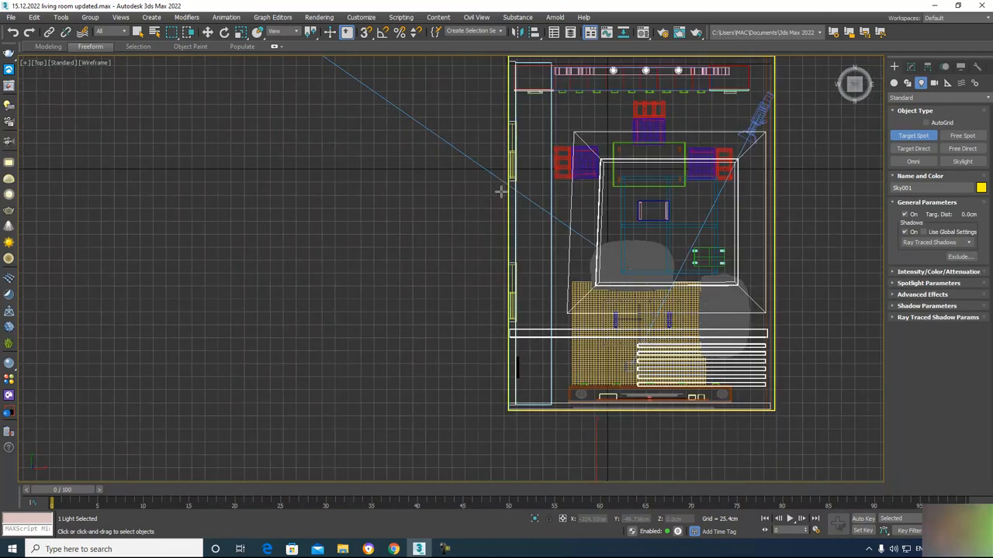
{"action": "left_click_drag", "start_coordinate": [272, 150], "coordinate": [507, 150]}
{"action": "key", "text": "w"}
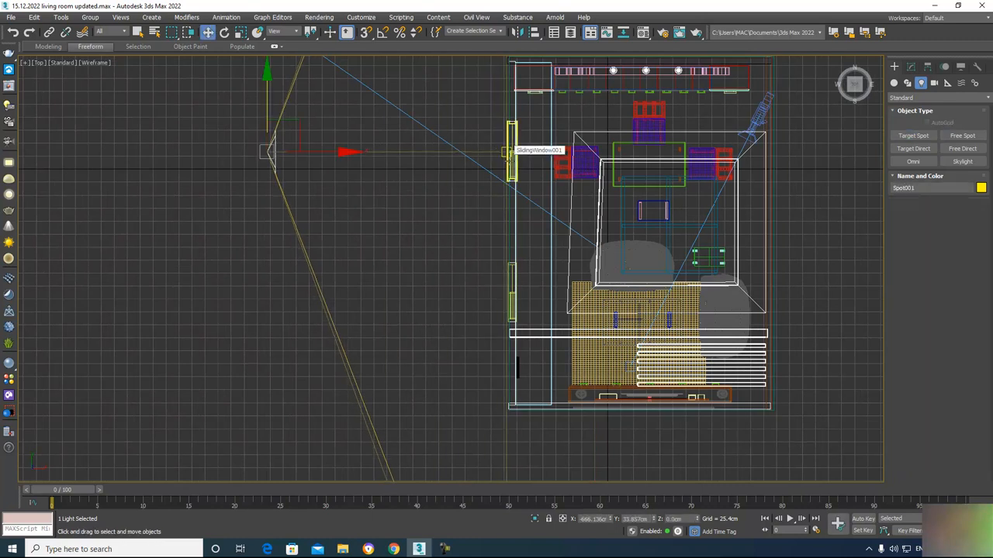
Step: Turn off Targeted for the spotlight and move it toward the window, to X about -389 cm
{"action": "left_click", "coordinate": [912, 66]}
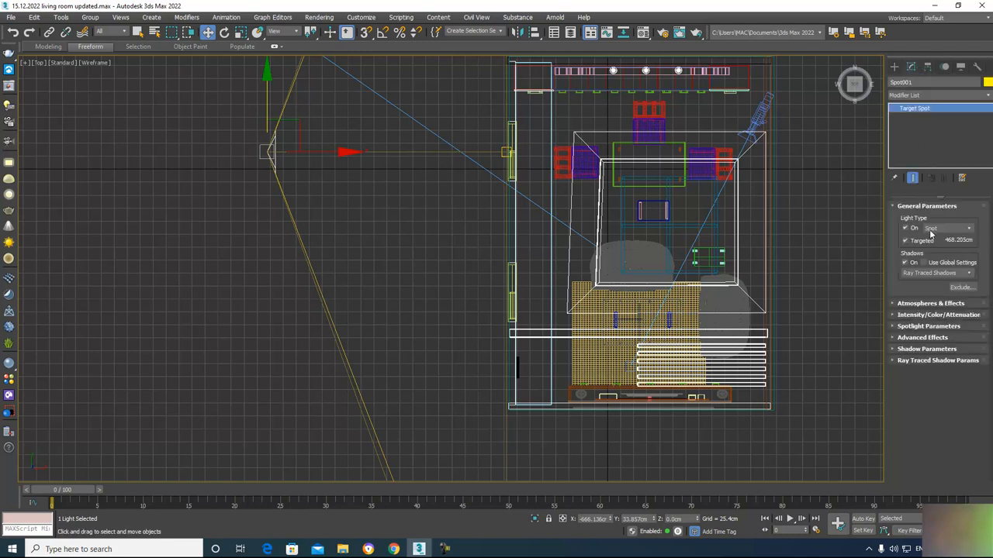
{"action": "left_click", "coordinate": [904, 240]}
{"action": "middle_click_drag", "start_coordinate": [331, 194], "coordinate": [336, 194]}
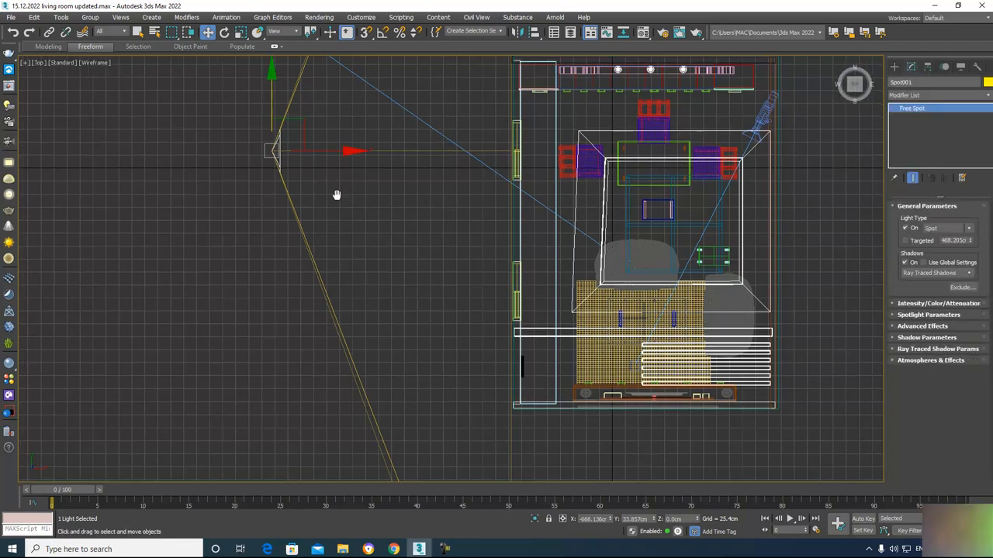
{"action": "left_click_drag", "start_coordinate": [342, 153], "coordinate": [485, 151]}
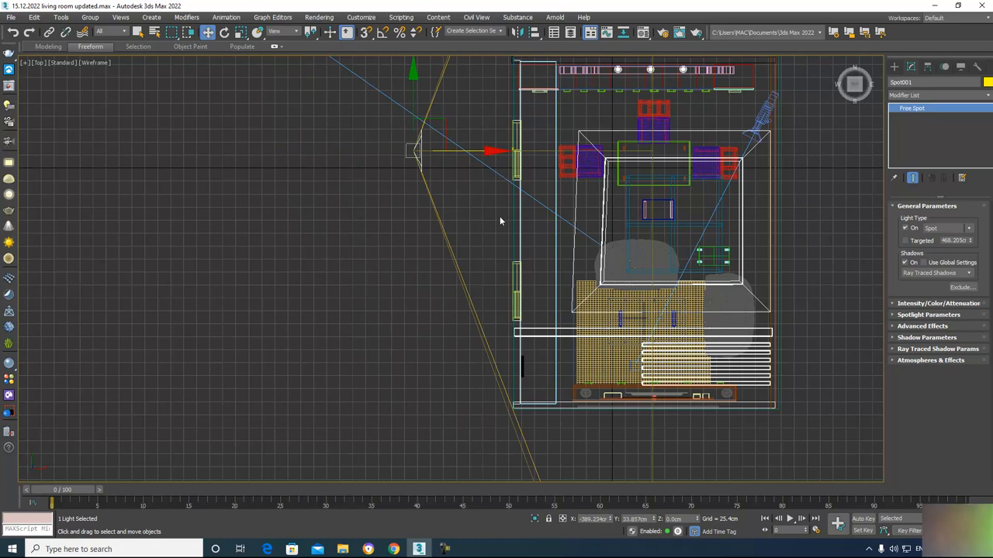
Step: Nudge the spotlight to X about -379 cm and clone it as an instance in front of the second window, at Y about -243 cm
{"action": "key", "text": "p"}
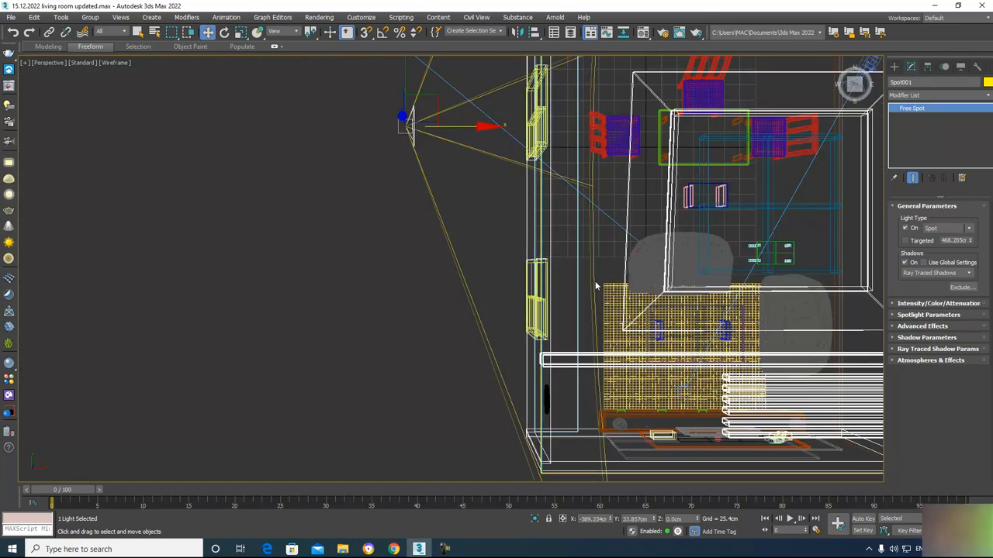
{"action": "key", "text": "z"}
{"action": "middle_click_drag", "start_coordinate": [587, 292], "coordinate": [552, 237], "text": "alt"}
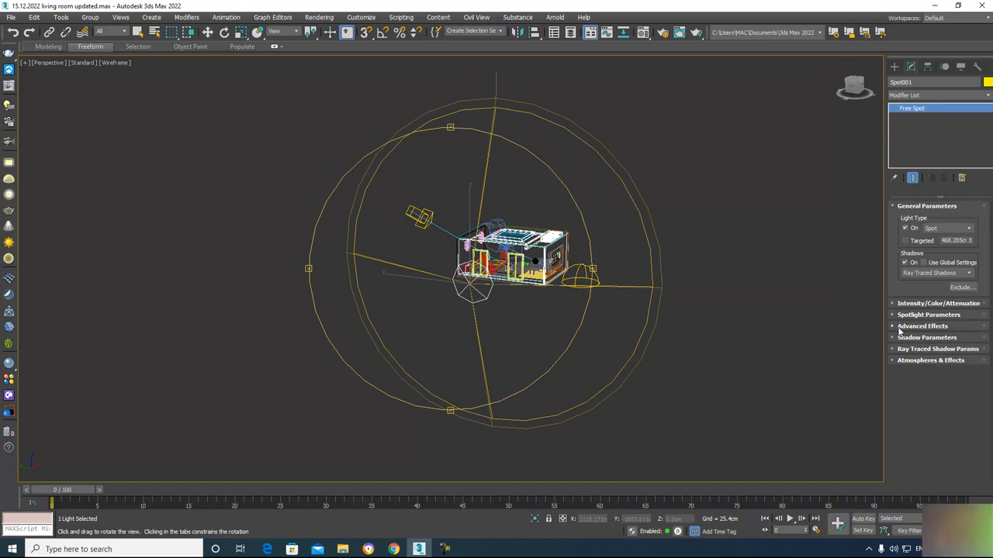
{"action": "middle_click_drag", "start_coordinate": [469, 302], "coordinate": [522, 300], "text": "alt"}
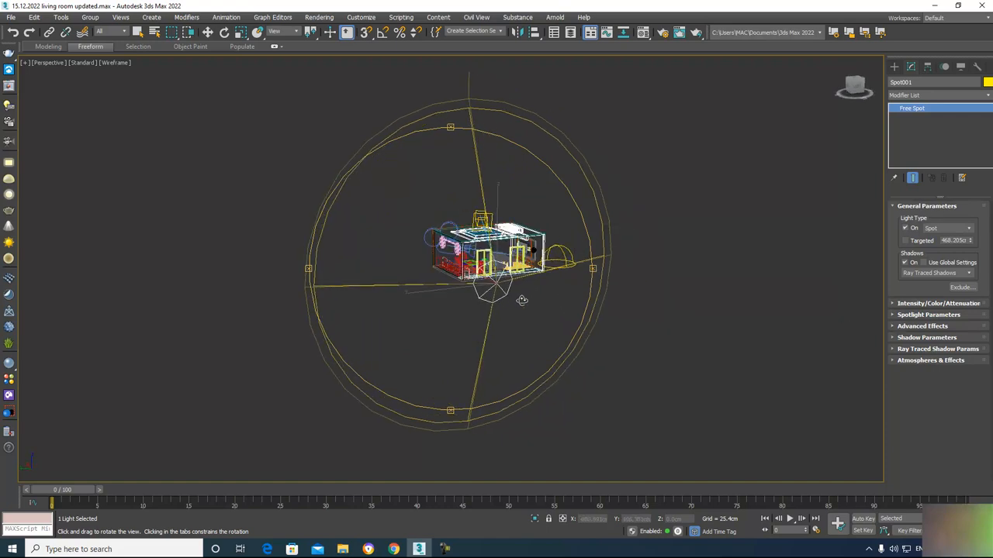
{"action": "key", "text": "t"}
{"action": "key", "text": "w"}
{"action": "mouse_move", "coordinate": [508, 226]}
{"action": "left_mouse_down"}
{"action": "mouse_move", "coordinate": [538, 225]}
{"action": "mouse_move", "coordinate": [512, 224]}
{"action": "left_mouse_up"}
{"action": "mouse_move", "coordinate": [445, 151]}
{"action": "left_mouse_down", "text": "shift"}
{"action": "mouse_move", "coordinate": [446, 306]}
{"action": "mouse_move", "coordinate": [447, 289]}
{"action": "left_mouse_up", "text": "shift"}
{"action": "left_click", "coordinate": [461, 254]}
{"action": "left_click", "coordinate": [499, 319]}
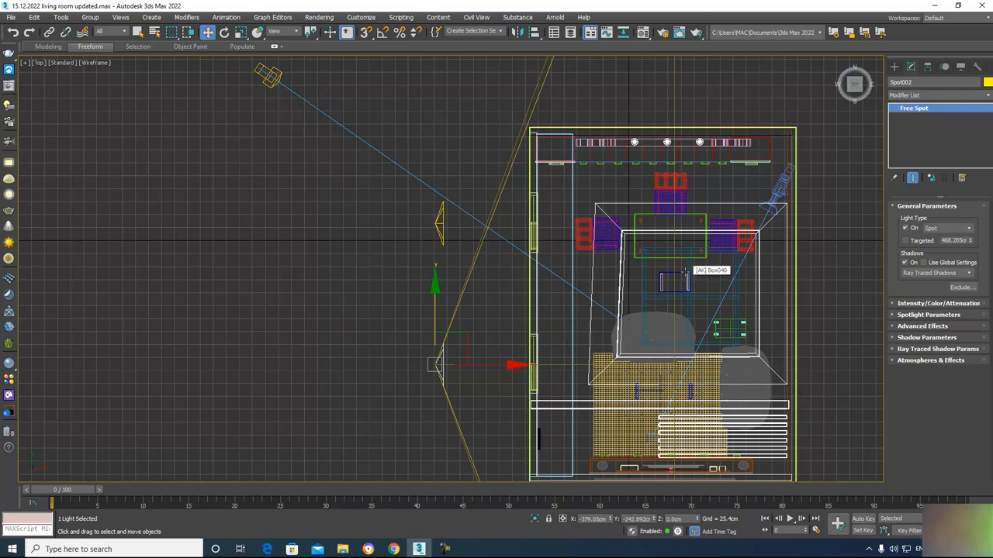
Step: Show the Camera001 view and set the instanced spotlights' Multiplier to 0.4
{"action": "key", "text": "c"}
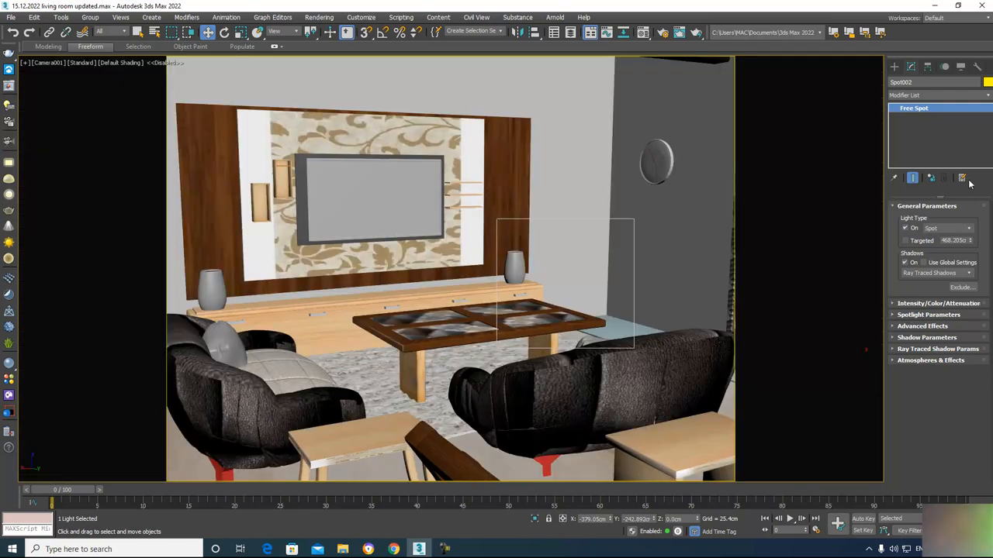
{"action": "left_click", "coordinate": [900, 304]}
{"action": "double_click", "coordinate": [935, 316]}
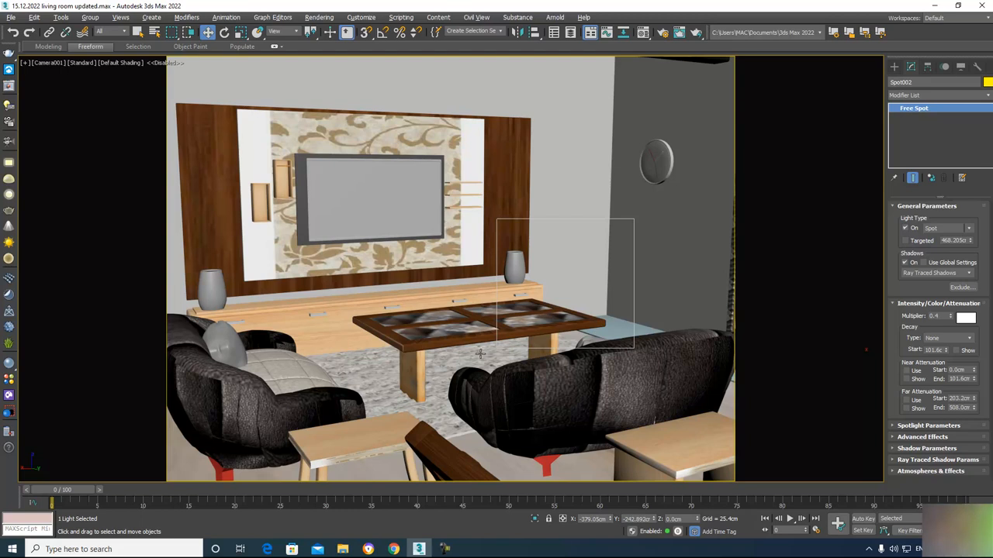
Step: Open the Light Lister and set the skylight's color to a light blue with Red 147, Green 184, Blue 234
{"action": "left_click", "coordinate": [61, 17]}
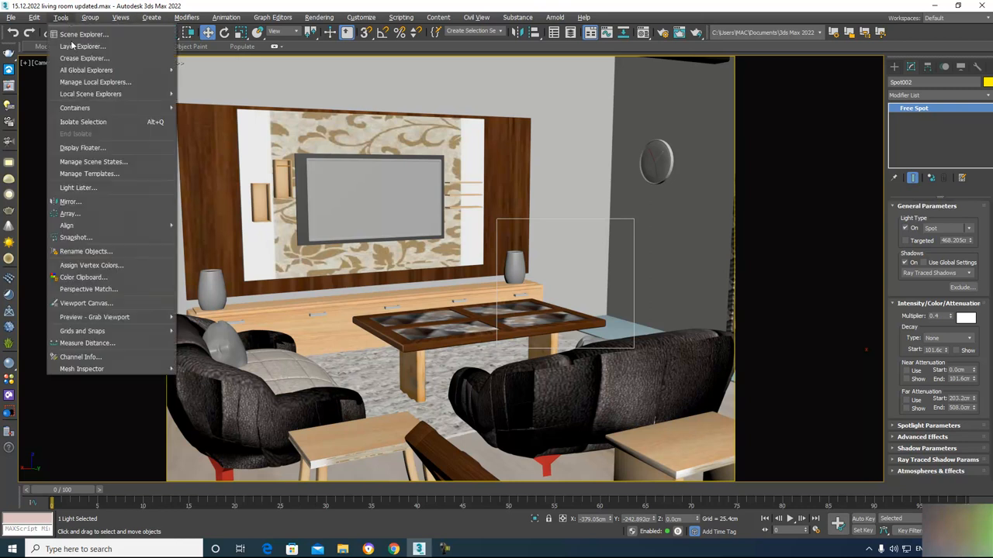
{"action": "left_click", "coordinate": [108, 189]}
{"action": "left_click_drag", "start_coordinate": [468, 164], "coordinate": [385, 139]}
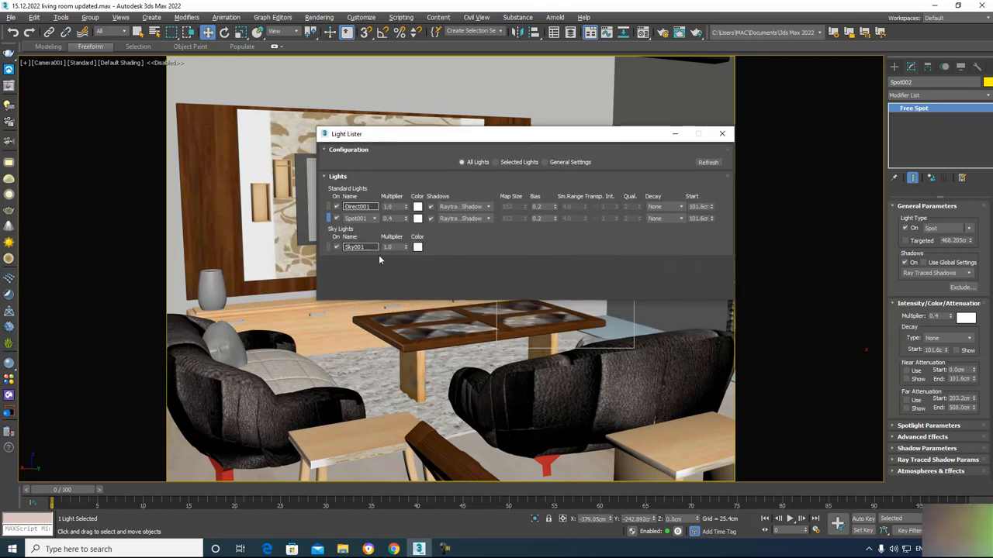
{"action": "left_click", "coordinate": [418, 248]}
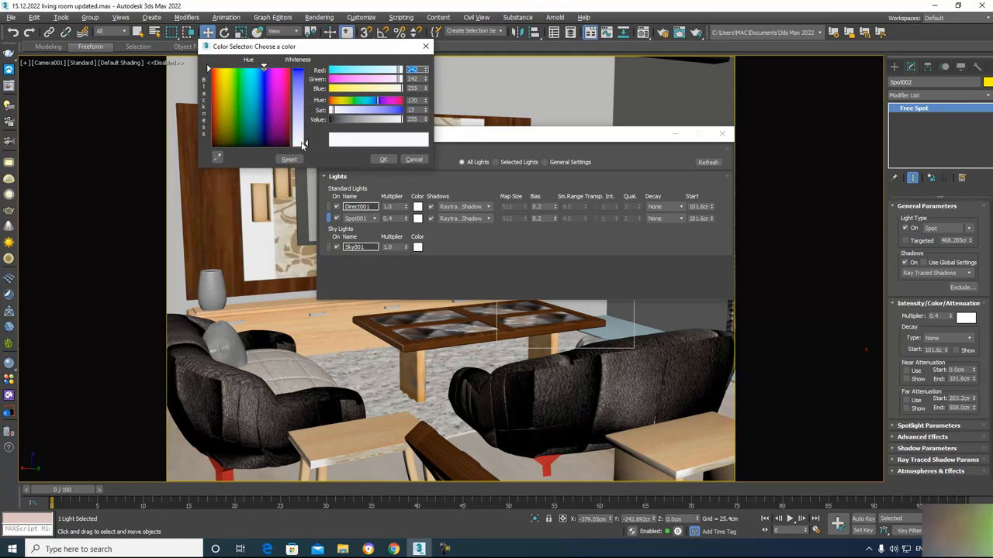
{"action": "mouse_move", "coordinate": [264, 141]}
{"action": "left_mouse_down"}
{"action": "mouse_move", "coordinate": [255, 138]}
{"action": "mouse_move", "coordinate": [307, 130]}
{"action": "mouse_move", "coordinate": [306, 119]}
{"action": "mouse_move", "coordinate": [256, 133]}
{"action": "left_mouse_up"}
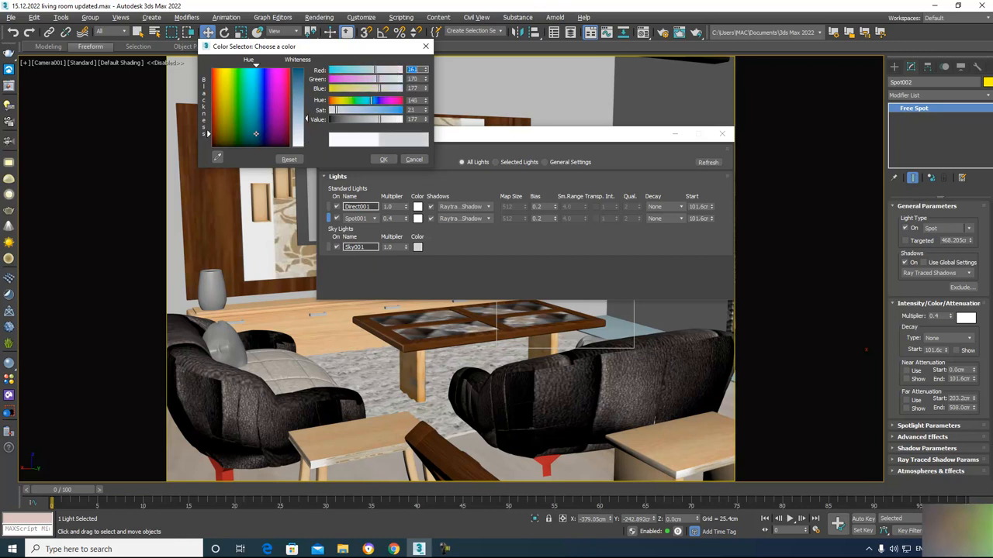
{"action": "left_click", "coordinate": [339, 112]}
{"action": "left_click_drag", "start_coordinate": [339, 114], "coordinate": [397, 122]}
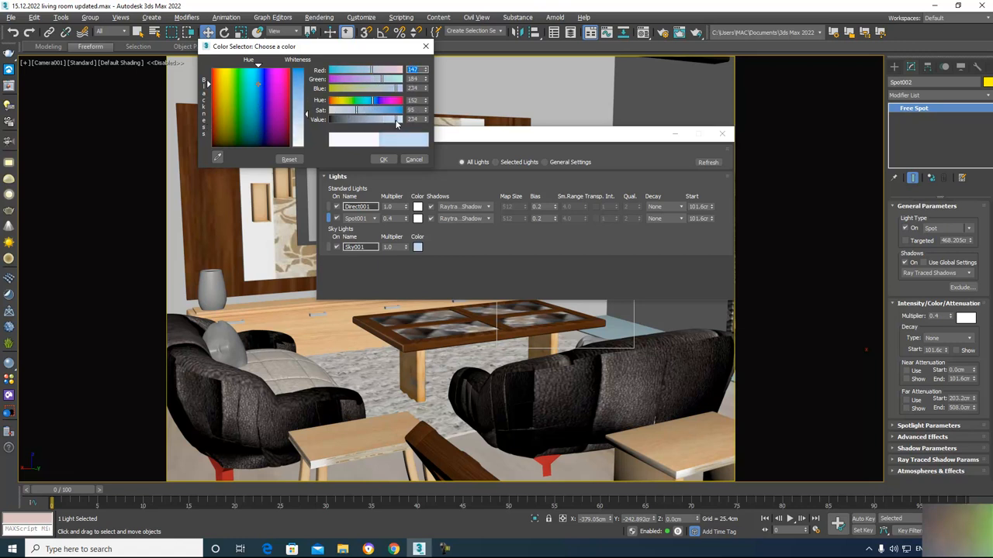
{"action": "left_click", "coordinate": [383, 159]}
Step: Examine the Spot001 and Spot002 instances grouped in the Light Lister's spotlight row
{"action": "left_click", "coordinate": [375, 221]}
{"action": "left_click", "coordinate": [370, 236]}
{"action": "left_click", "coordinate": [372, 220]}
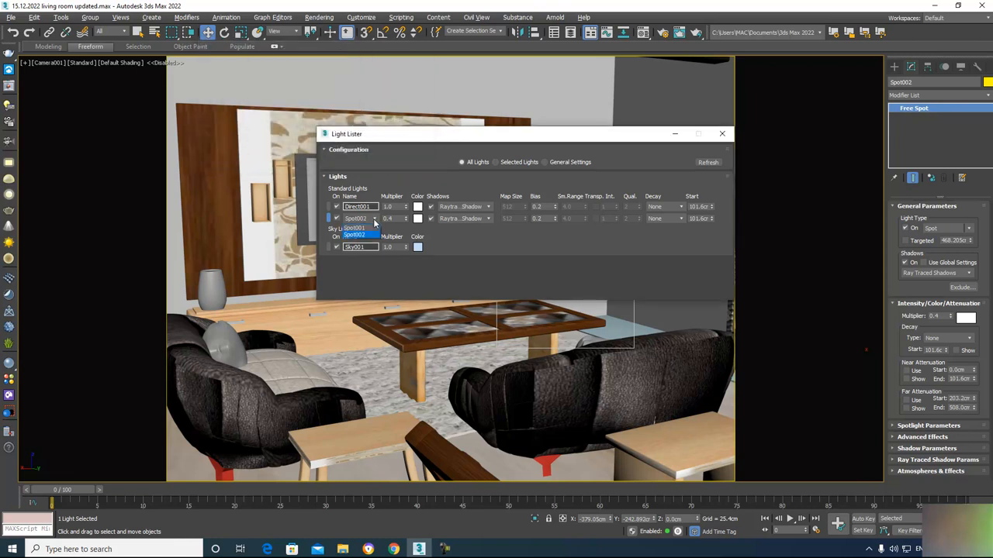
{"action": "left_click", "coordinate": [378, 220]}
{"action": "left_click", "coordinate": [375, 220]}
{"action": "left_click", "coordinate": [373, 223]}
{"action": "left_click", "coordinate": [373, 220]}
{"action": "left_click", "coordinate": [372, 229]}
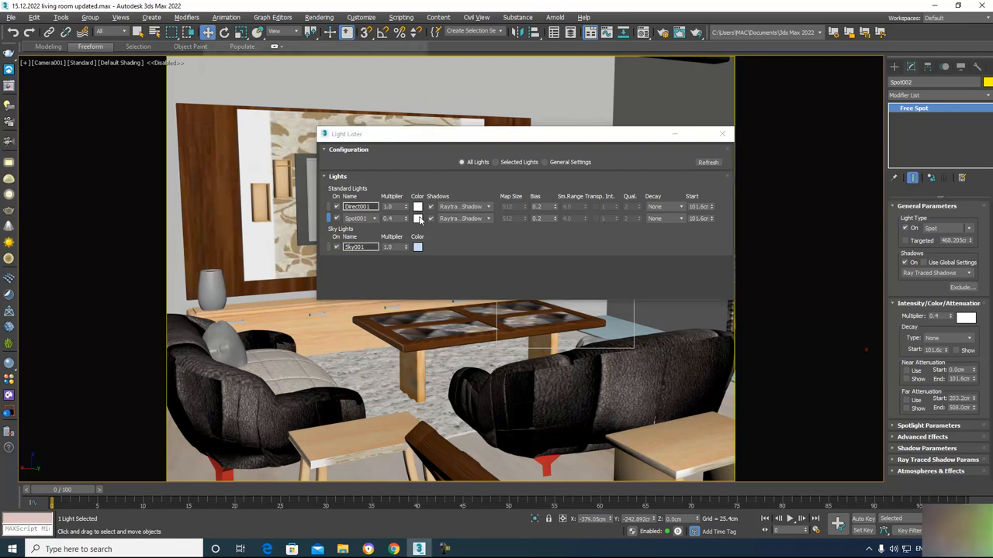
Step: Sample the skylight's color for the spotlights and lighten it to Red 208, Green 224, Blue 246
{"action": "left_click", "coordinate": [418, 219]}
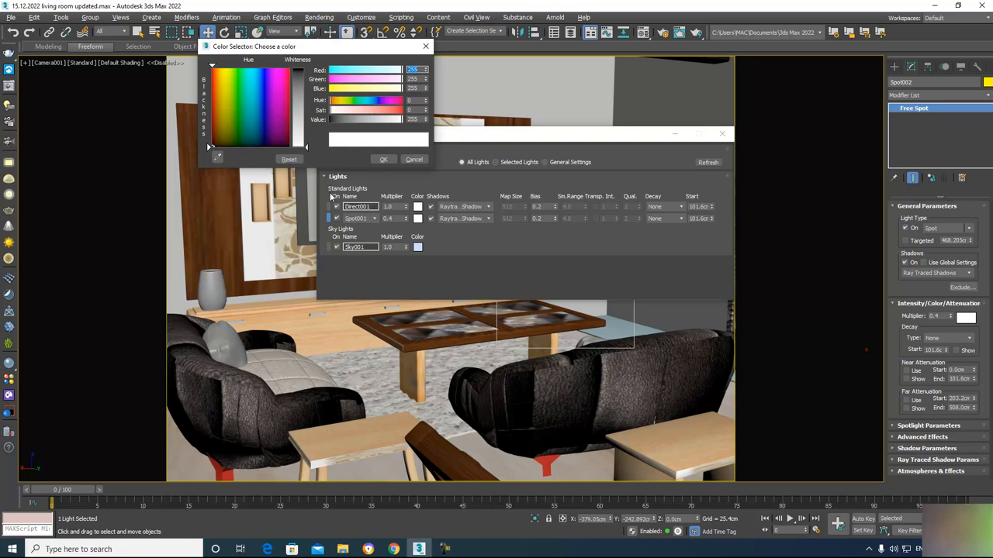
{"action": "left_click", "coordinate": [217, 156]}
{"action": "left_click", "coordinate": [418, 245]}
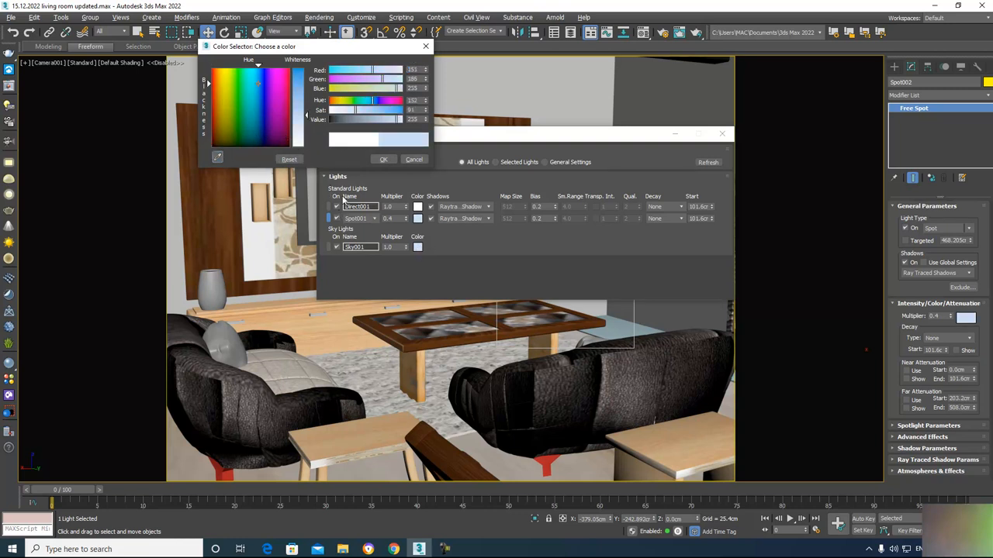
{"action": "left_click_drag", "start_coordinate": [307, 116], "coordinate": [307, 132]}
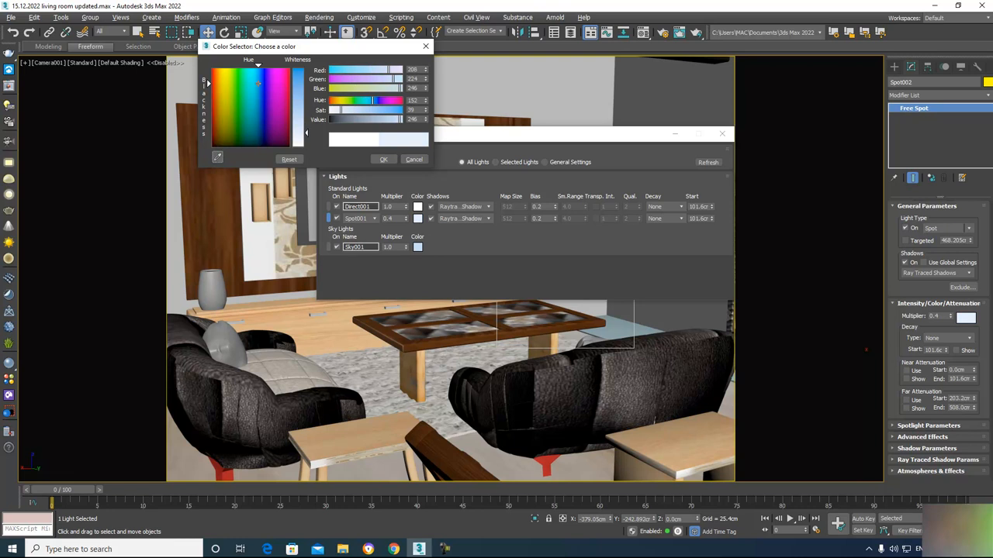
{"action": "left_click", "coordinate": [382, 159]}
Step: Set the direct light's color to a warm pale orange with Red 215, Green 186, Blue 169
{"action": "left_click", "coordinate": [417, 206]}
{"action": "left_click", "coordinate": [220, 122]}
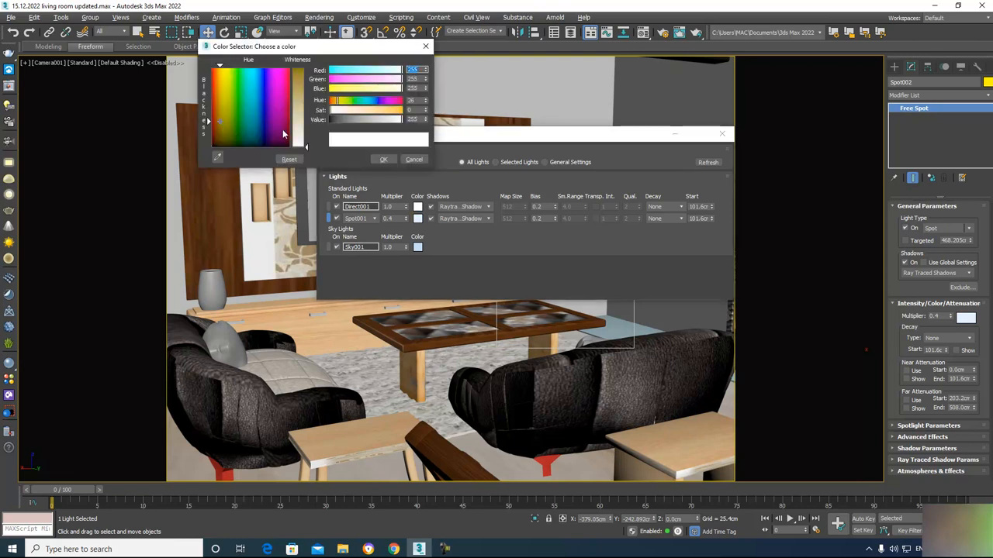
{"action": "left_click", "coordinate": [217, 87]}
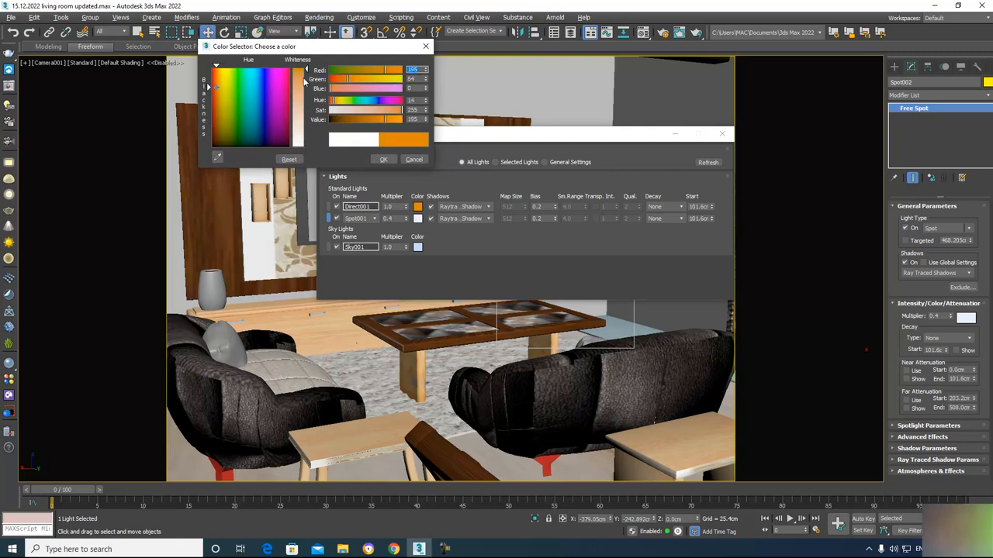
{"action": "left_click_drag", "start_coordinate": [377, 122], "coordinate": [346, 110]}
{"action": "left_click", "coordinate": [374, 80]}
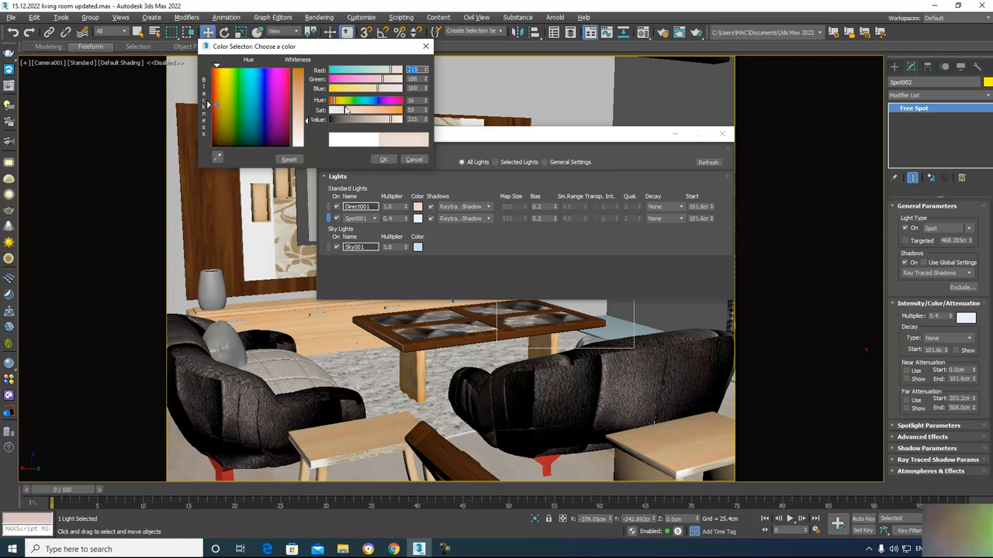
{"action": "left_click", "coordinate": [385, 159]}
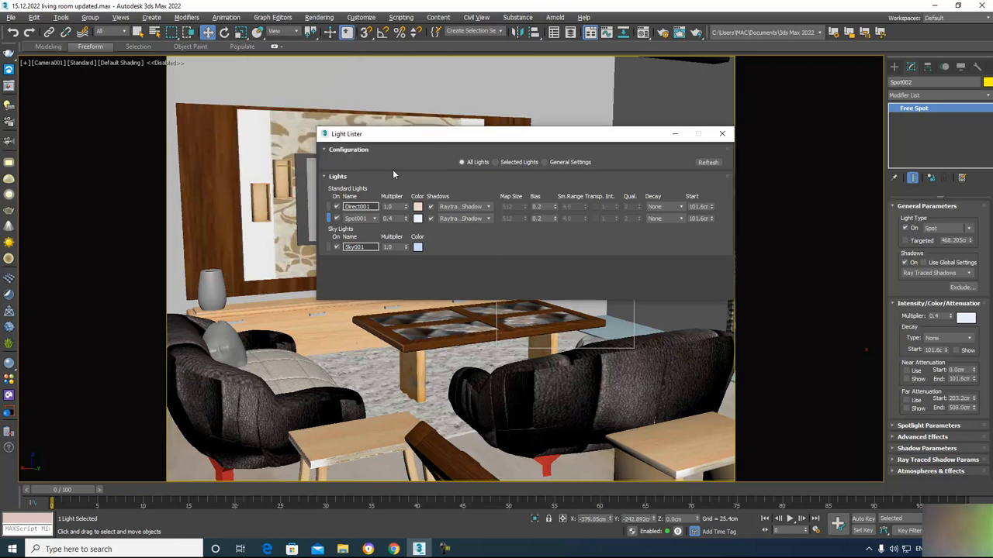
Step: Close the Light Lister and render the selected region of the Camera001 view again
{"action": "left_click", "coordinate": [721, 133]}
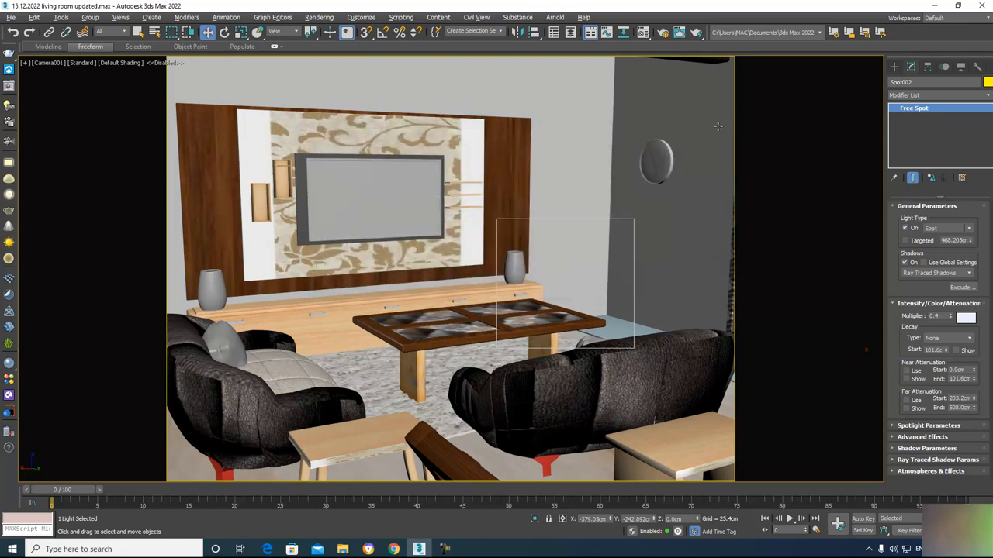
{"action": "left_click", "coordinate": [686, 35]}
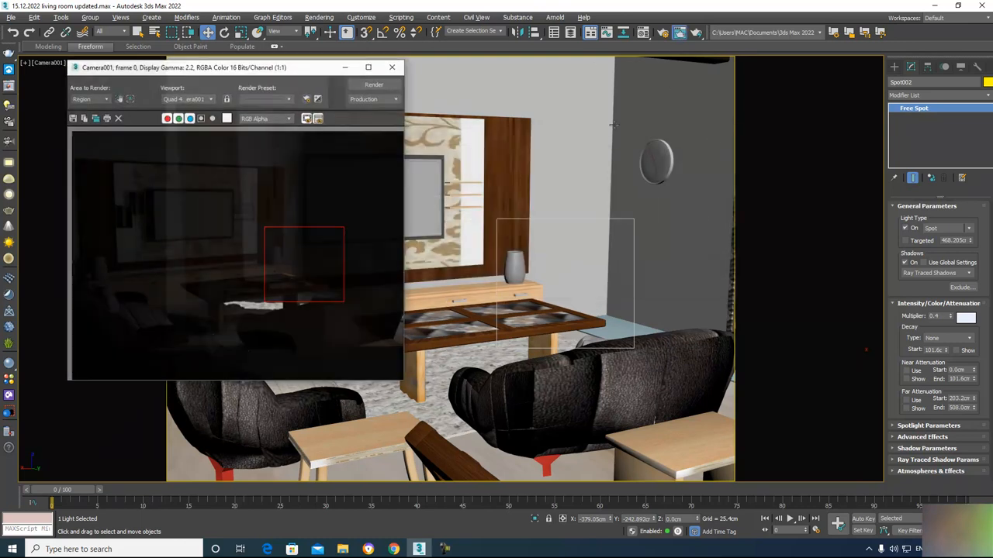
{"action": "left_click", "coordinate": [375, 84]}
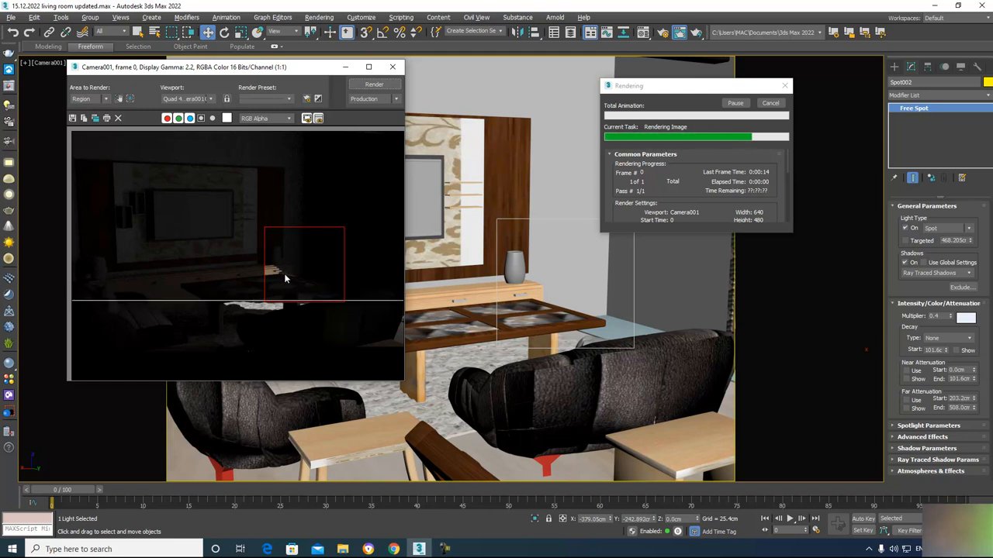
Step: Change the render area from Region to View and render the full Camera001 view
{"action": "left_click", "coordinate": [91, 98]}
{"action": "left_click", "coordinate": [88, 108]}
{"action": "left_click", "coordinate": [374, 83]}
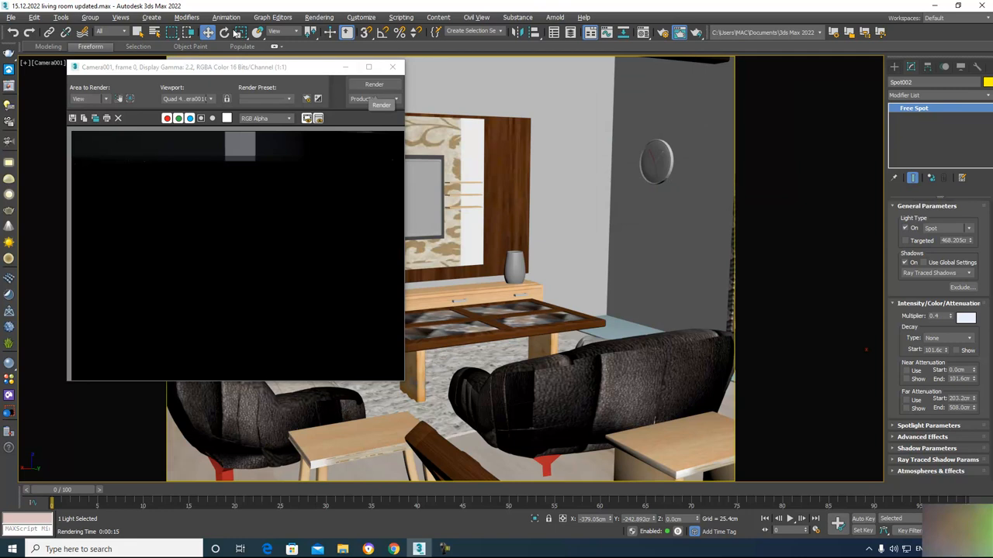
Step: Switch off the Sky001 skylight in the Light Lister and render the Camera001 view again
{"action": "left_click", "coordinate": [61, 17]}
{"action": "left_click", "coordinate": [102, 192]}
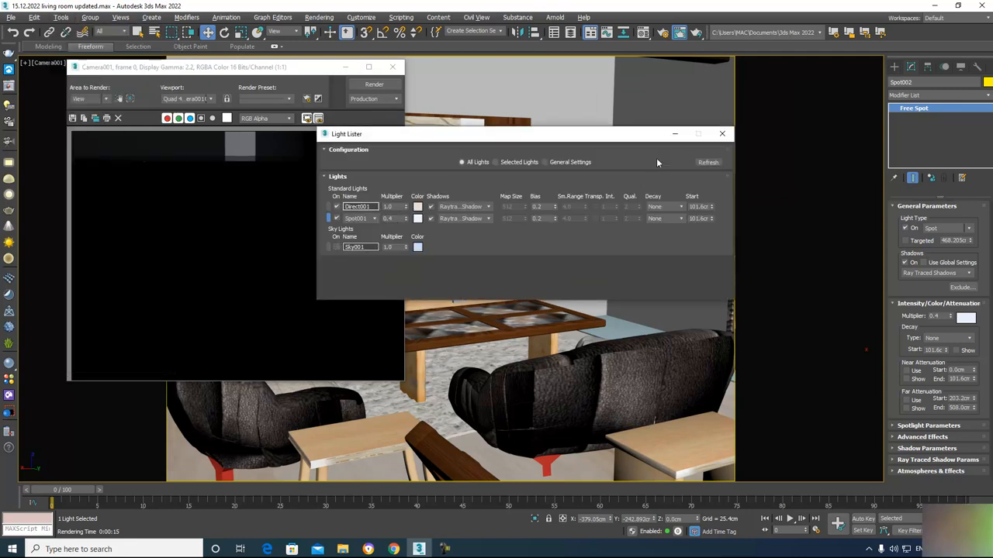
{"action": "left_click", "coordinate": [362, 84]}
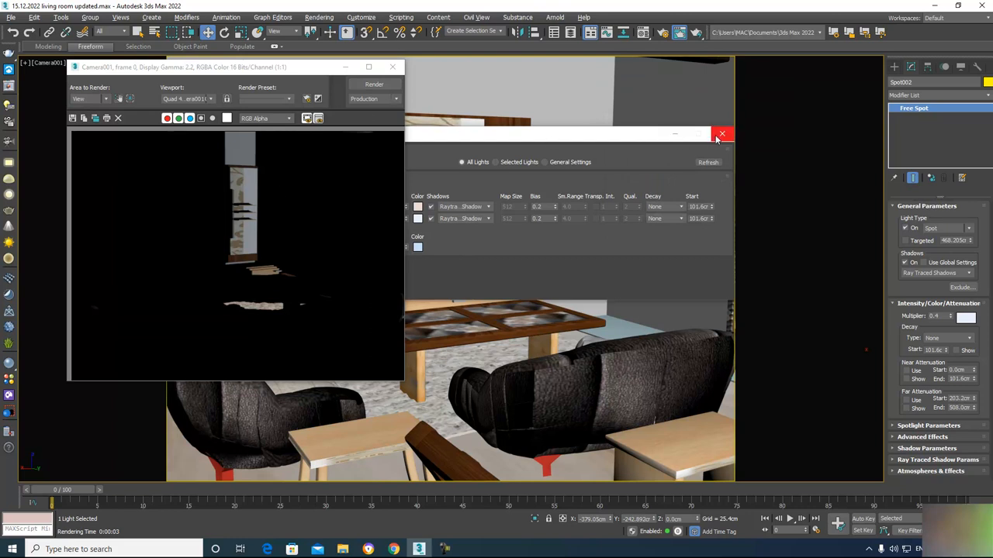
{"action": "left_click", "coordinate": [721, 136]}
{"action": "left_click", "coordinate": [392, 67]}
Step: Select both window spotlights in the Top view and move them along X up to the window wall
{"action": "key", "text": "alt+w"}
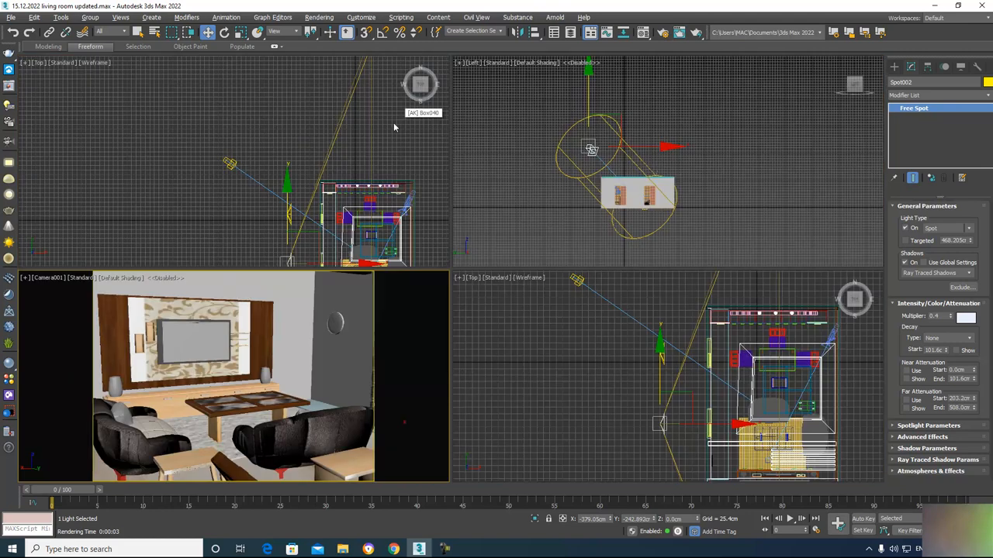
{"action": "middle_click_drag", "start_coordinate": [314, 166], "coordinate": [275, 162]}
{"action": "key", "text": "alt+w"}
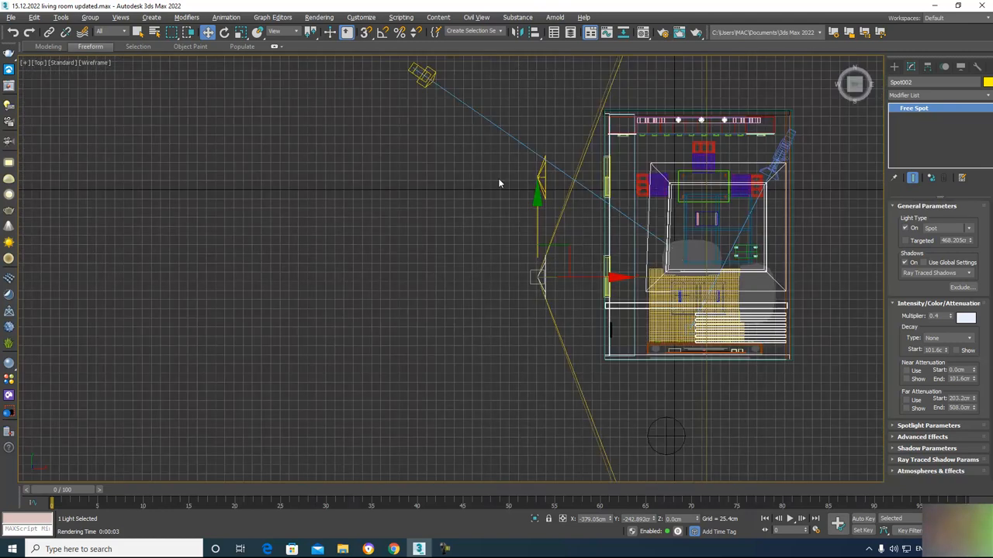
{"action": "left_click_drag", "start_coordinate": [543, 176], "coordinate": [576, 255]}
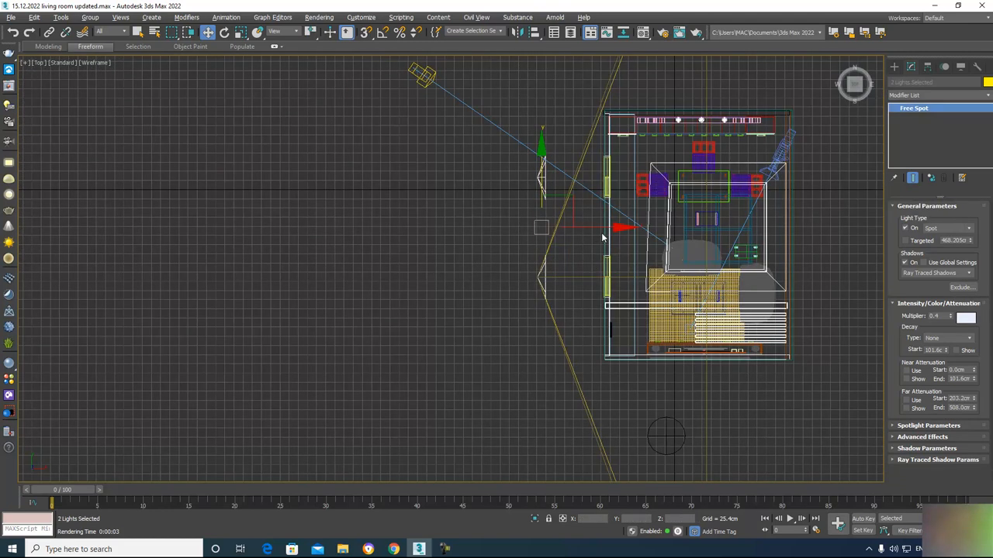
{"action": "left_click_drag", "start_coordinate": [619, 230], "coordinate": [673, 237]}
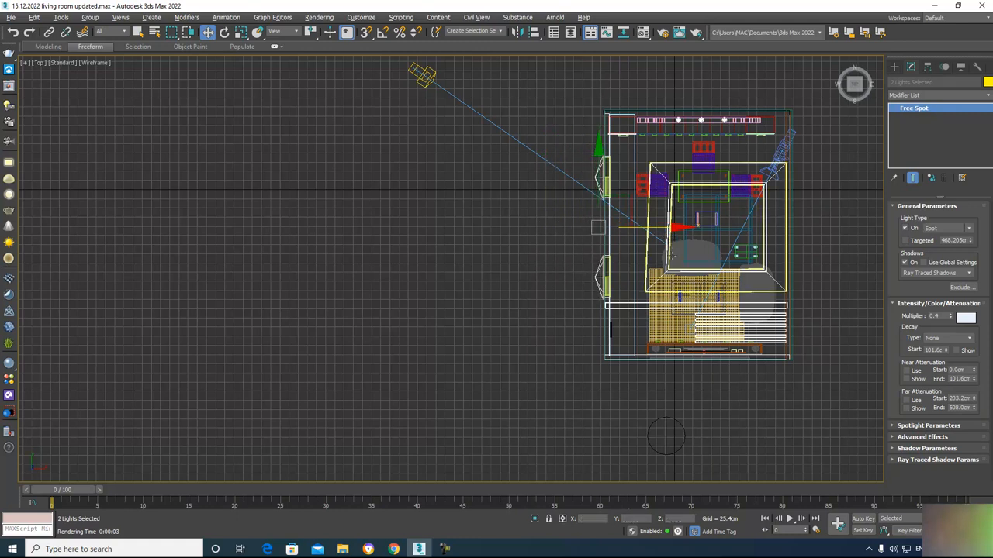
Step: Render the Camera001 view to check the spotlights at their new distance from the windows
{"action": "key", "text": "alt+w"}
{"action": "right_click", "coordinate": [403, 296]}
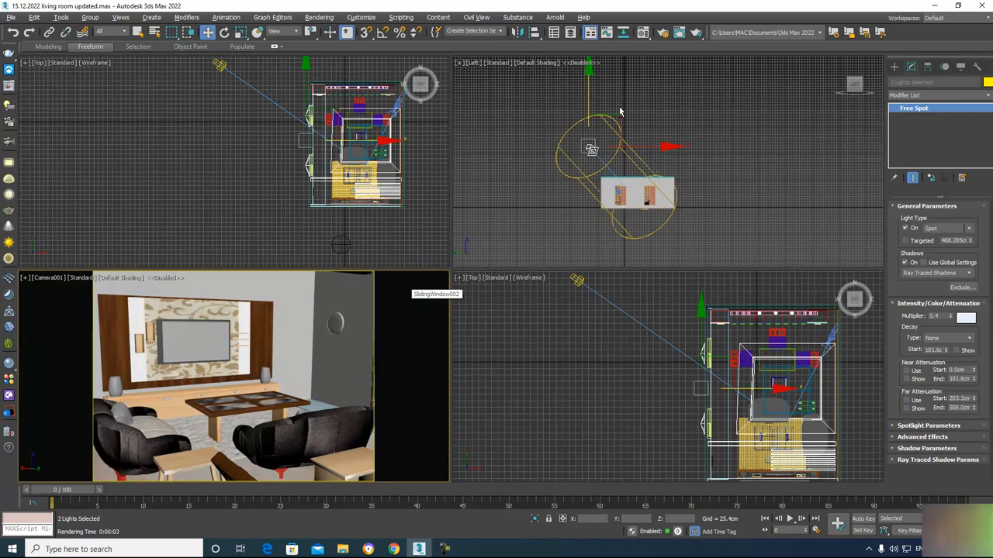
{"action": "left_click", "coordinate": [680, 32]}
{"action": "left_click", "coordinate": [392, 86]}
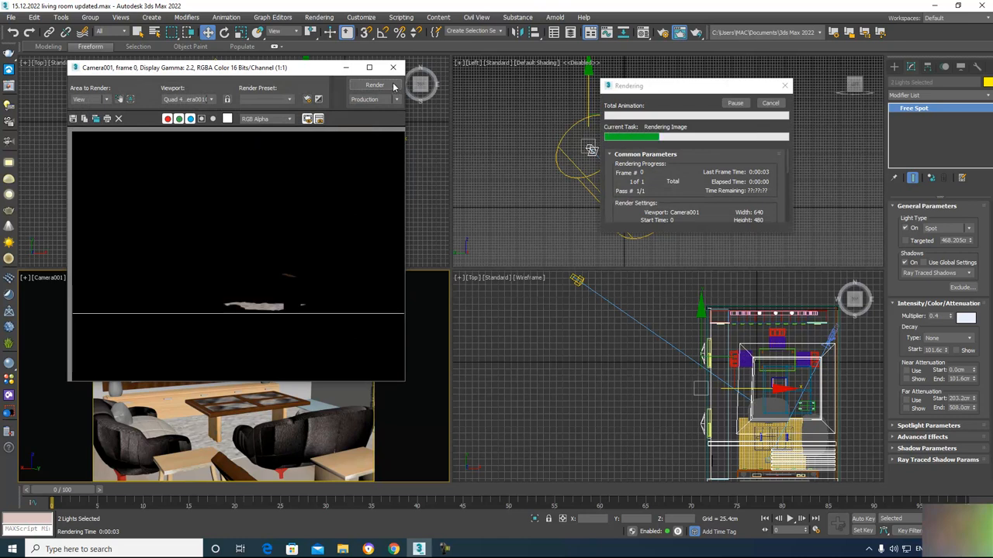
{"action": "left_click", "coordinate": [393, 67]}
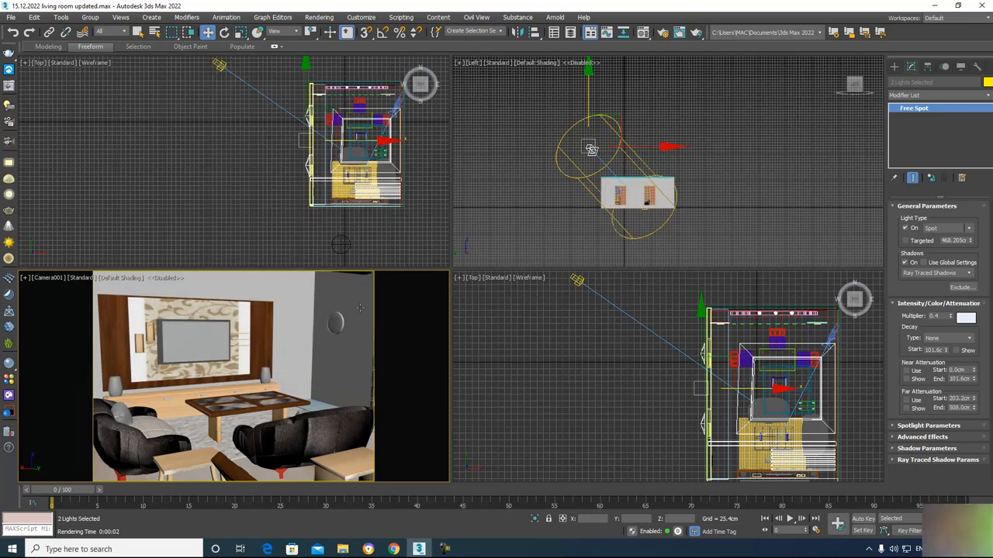
Step: Raise the two spotlights to the height of the windows, working in a Perspective view of the room
{"action": "left_click", "coordinate": [651, 331]}
{"action": "key", "text": "p"}
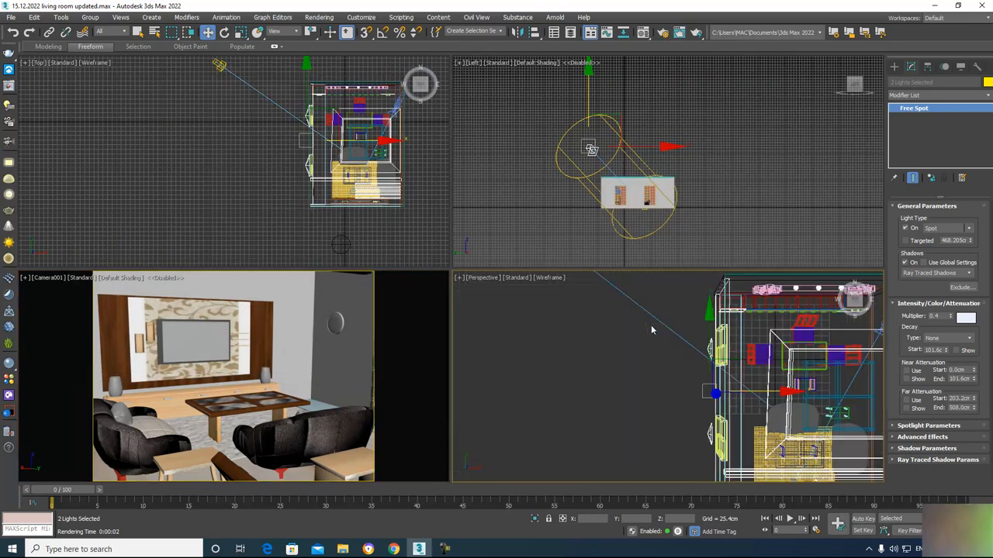
{"action": "key", "text": "alt+w"}
{"action": "middle_click_drag", "start_coordinate": [533, 321], "coordinate": [534, 249]}
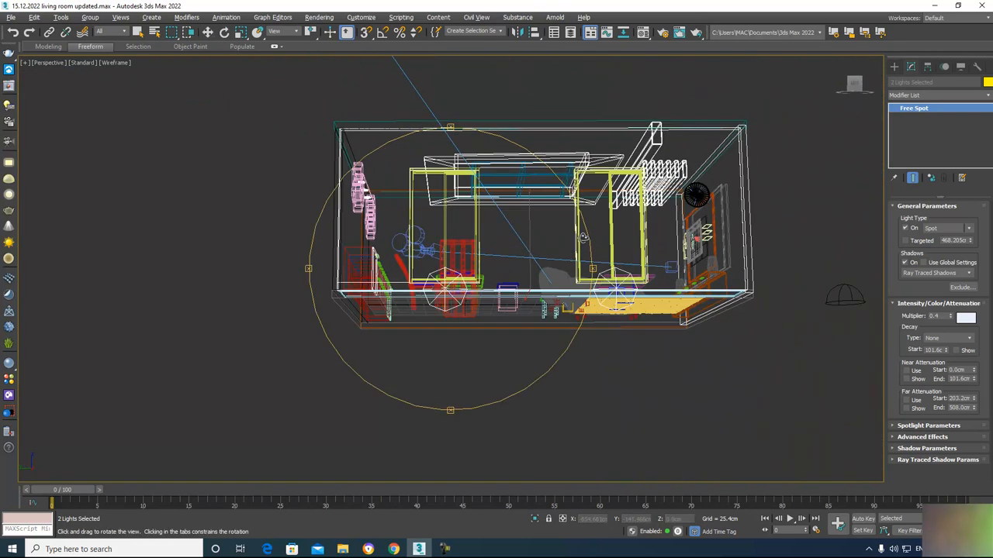
{"action": "key", "text": "w"}
{"action": "left_click_drag", "start_coordinate": [530, 226], "coordinate": [490, 251]}
{"action": "middle_click_drag", "start_coordinate": [543, 295], "coordinate": [525, 283], "text": "alt"}
{"action": "key", "text": "alt+w"}
Step: Render the Camera001 view to check the raised spotlights
{"action": "left_click", "coordinate": [355, 295]}
{"action": "left_click", "coordinate": [678, 32]}
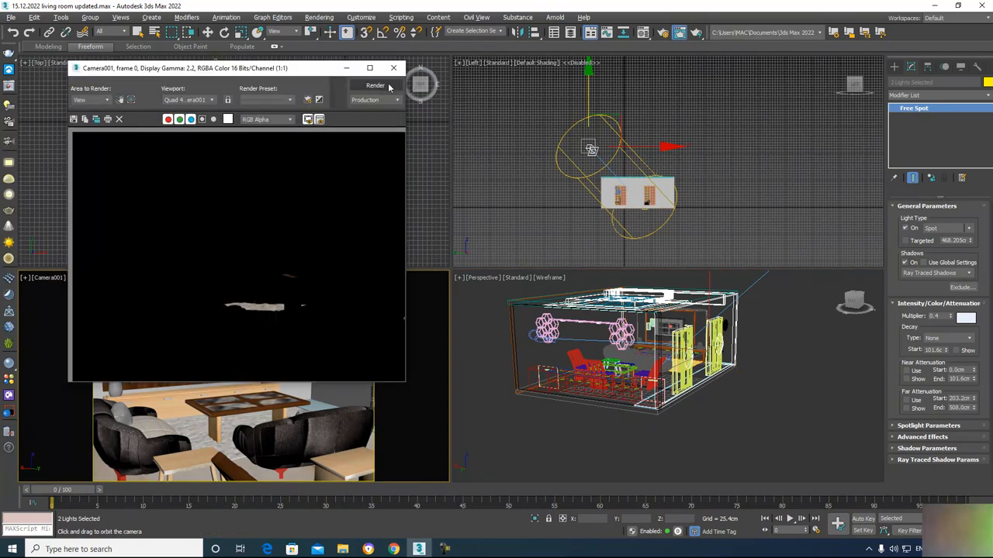
{"action": "left_click", "coordinate": [392, 87]}
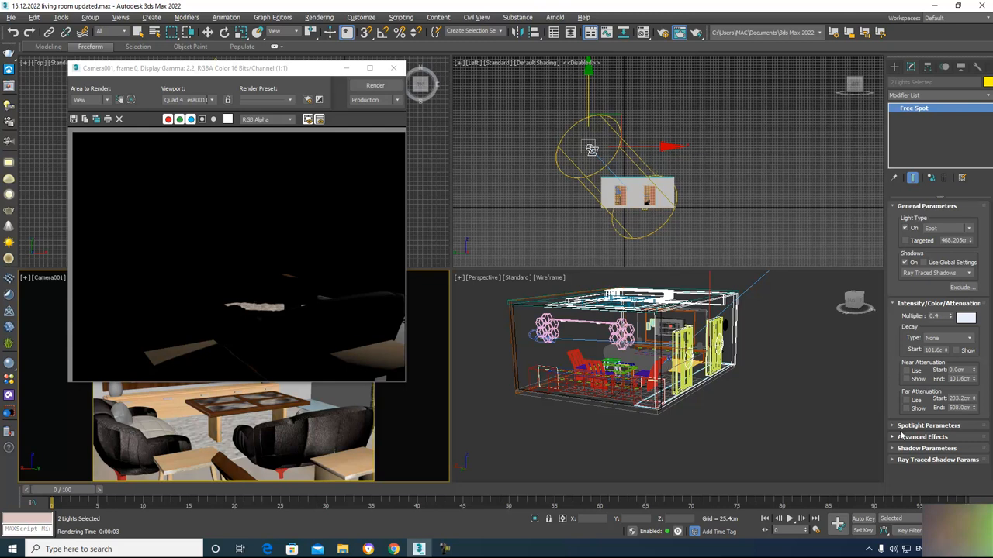
Step: Change the spotlights' shadow type to Area Shadows and render the Camera001 view
{"action": "left_click", "coordinate": [904, 461]}
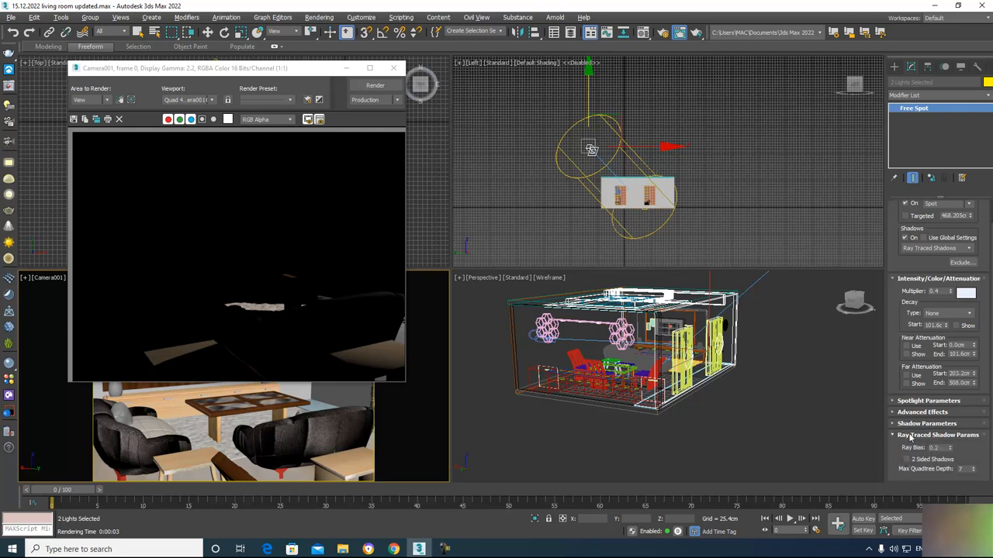
{"action": "left_click", "coordinate": [939, 248]}
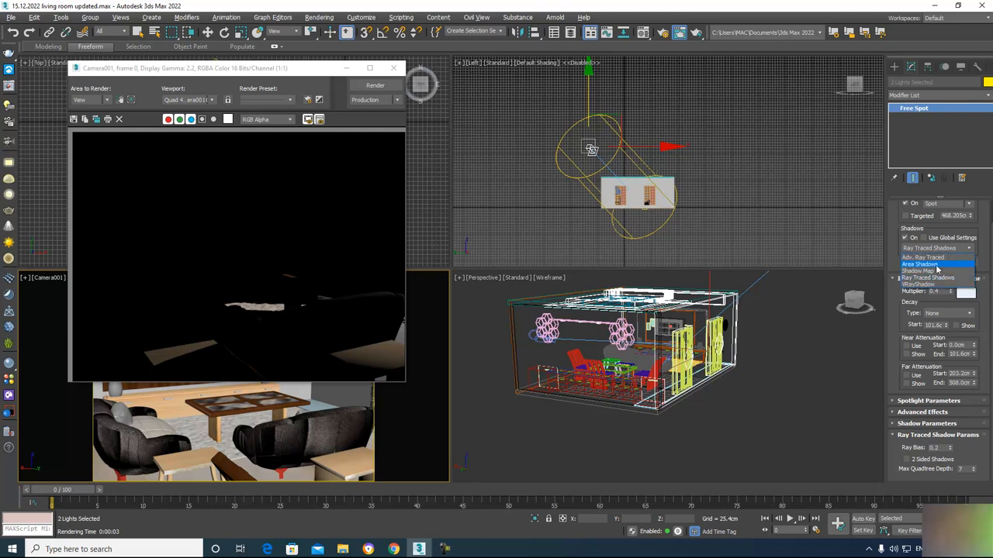
{"action": "left_click", "coordinate": [920, 265]}
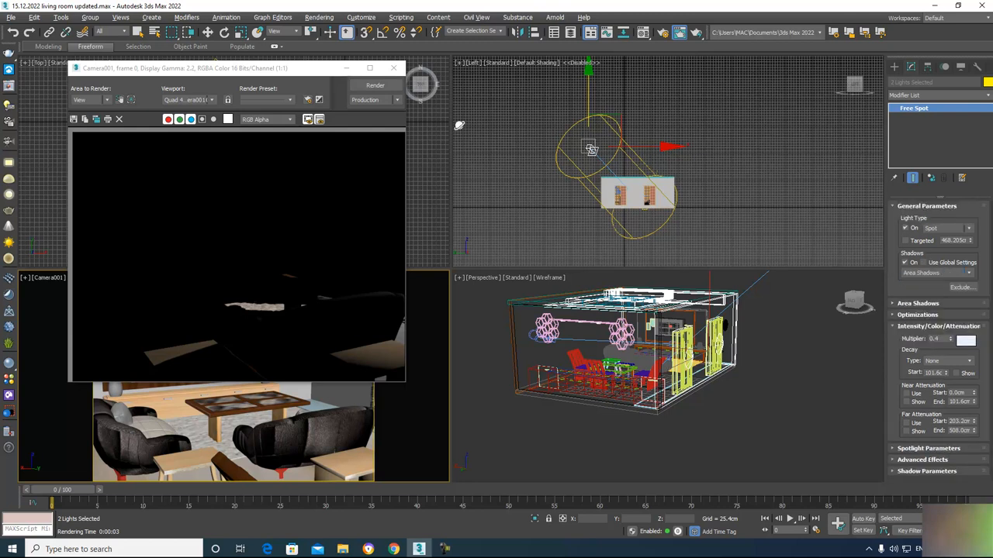
{"action": "left_click", "coordinate": [366, 84]}
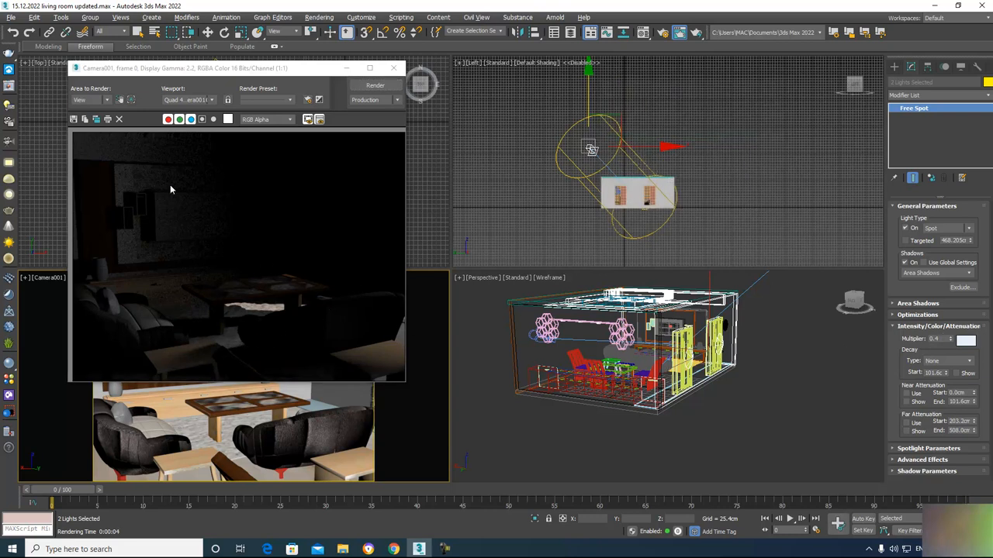
Step: Set the spotlights' area shadow quality to 12 and shadow integrity to 4, rendering Camera001 after each change
{"action": "left_click", "coordinate": [907, 304]}
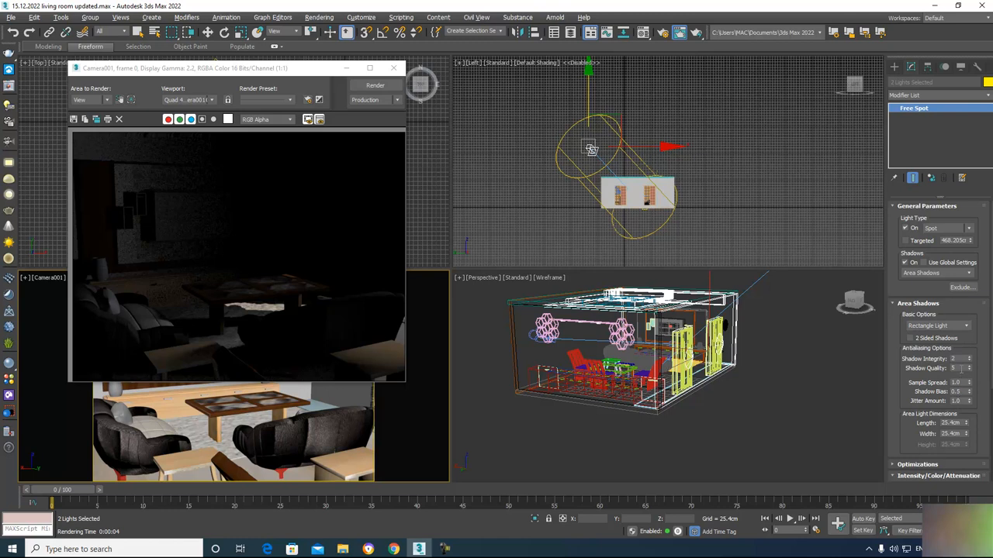
{"action": "left_click", "coordinate": [957, 382]}
{"action": "left_click", "coordinate": [961, 357]}
{"action": "left_click", "coordinate": [960, 369]}
{"action": "left_click", "coordinate": [376, 86]}
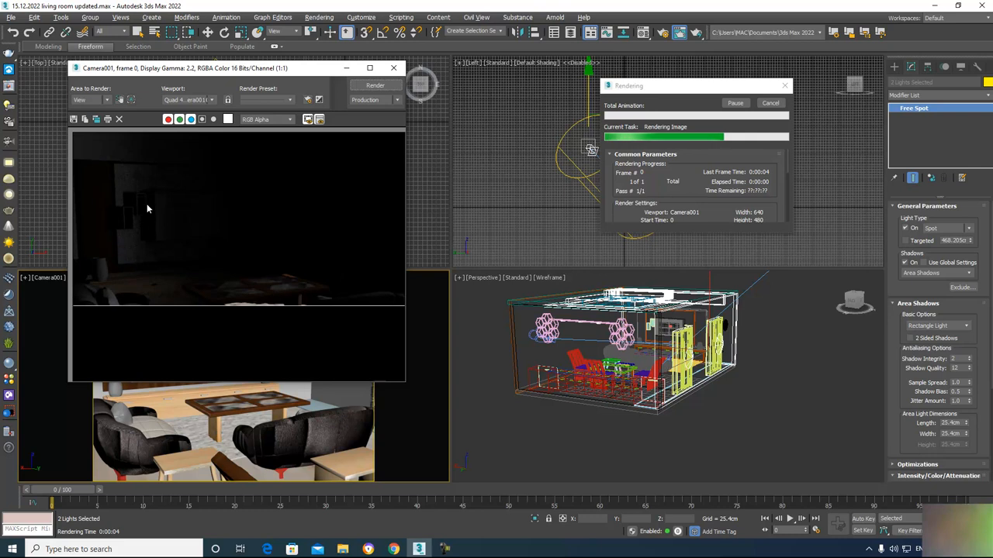
{"action": "double_click", "coordinate": [960, 359]}
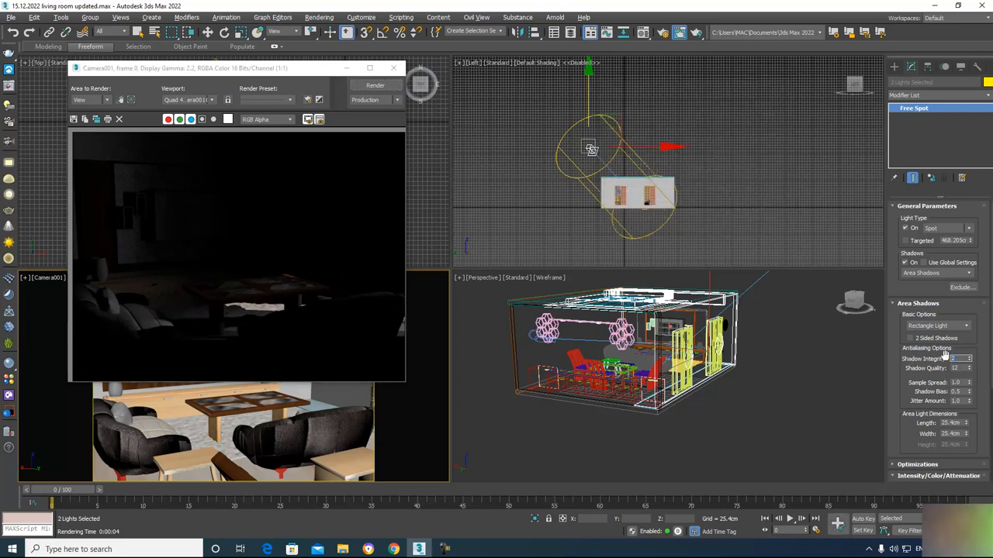
{"action": "type", "text": "4"}
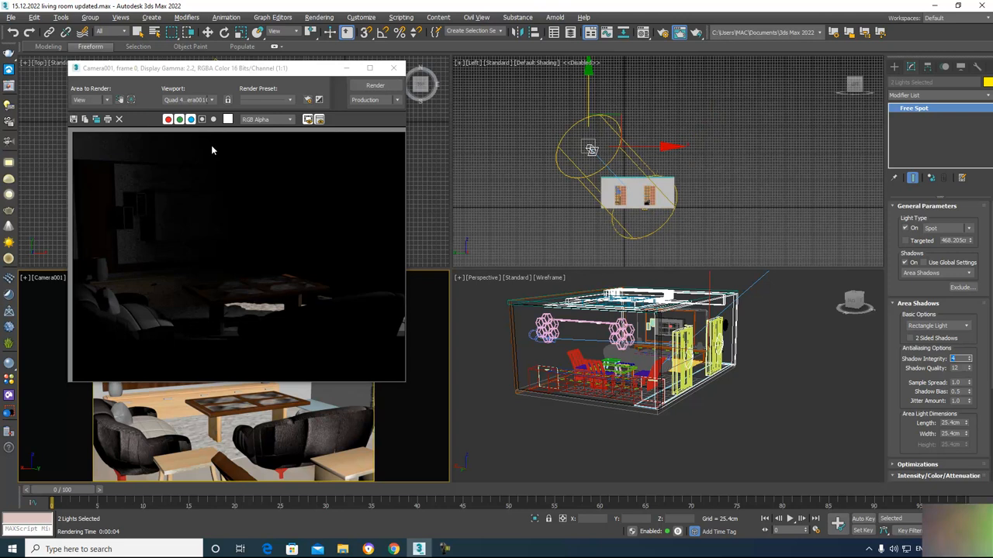
{"action": "left_click", "coordinate": [374, 85]}
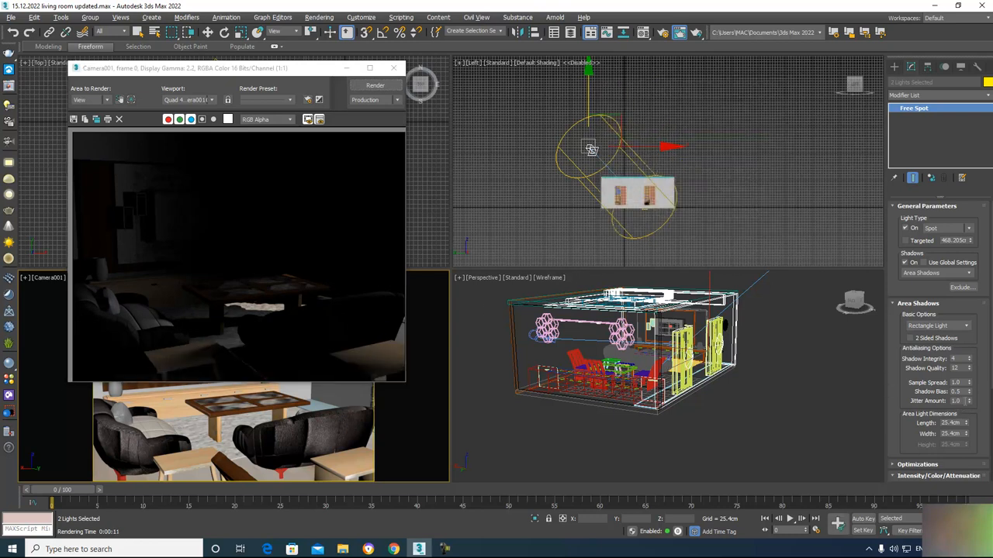
Step: Set the spotlights' shadow quality to 15 and render the Camera001 view
{"action": "double_click", "coordinate": [955, 368]}
{"action": "type", "text": "15"}
{"action": "left_click", "coordinate": [375, 85]}
{"action": "key", "text": "w"}
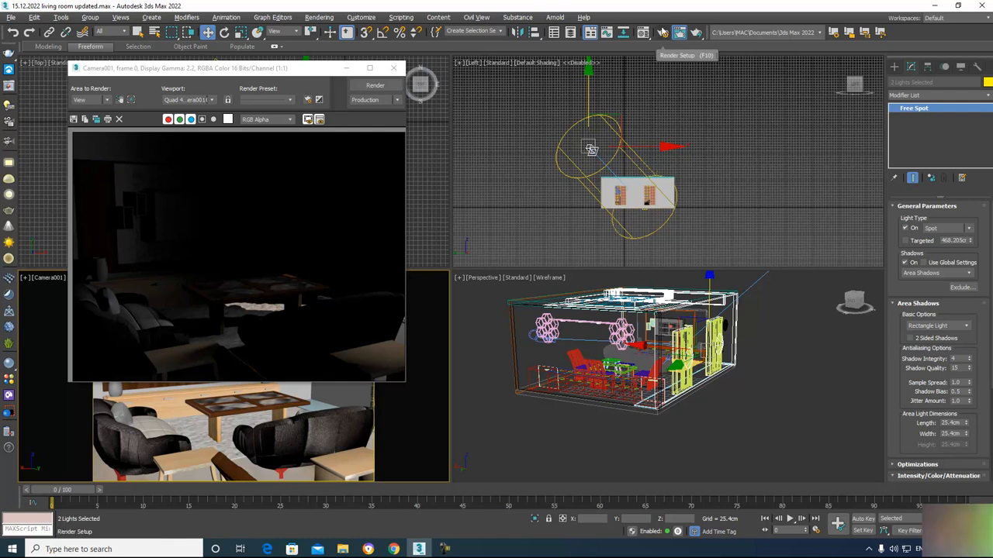
Step: Choose Light Tracer as the advanced lighting plug-in in Render Setup
{"action": "left_click", "coordinate": [663, 32]}
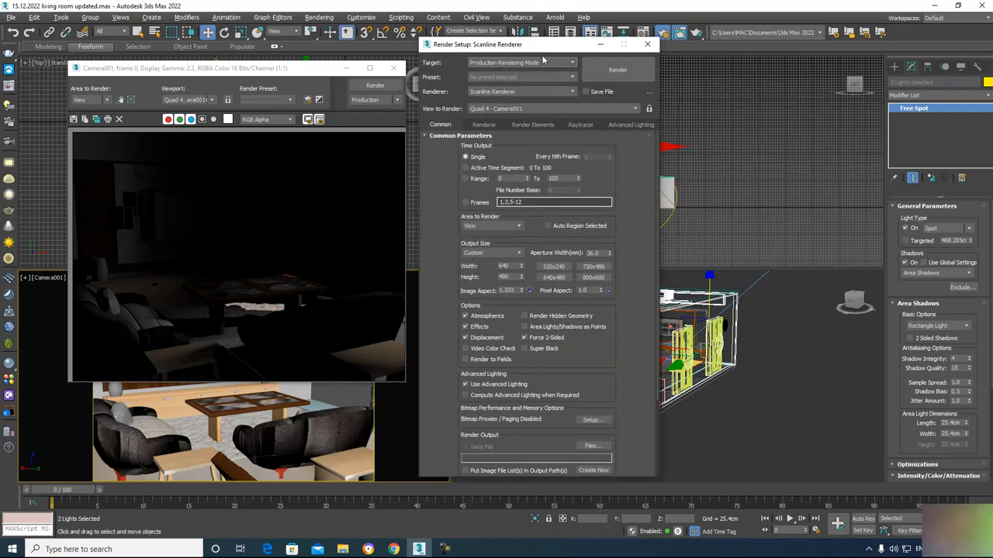
{"action": "left_click_drag", "start_coordinate": [543, 48], "coordinate": [497, 47]}
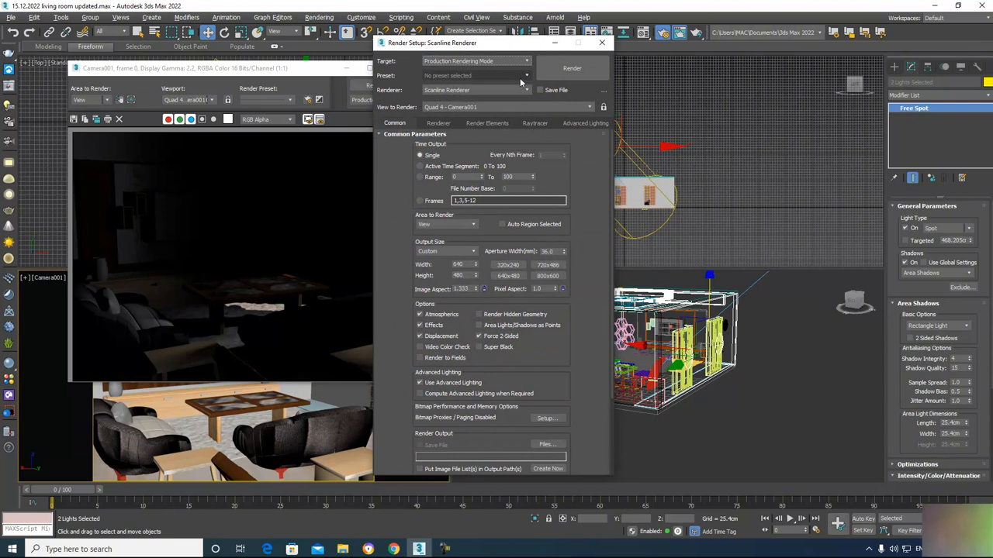
{"action": "left_click", "coordinate": [582, 124]}
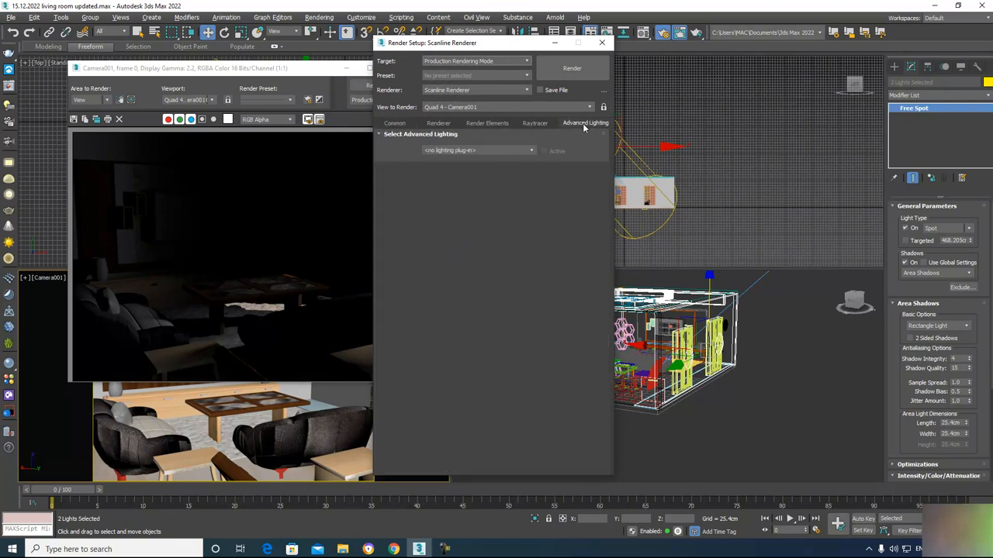
{"action": "left_click", "coordinate": [508, 151]}
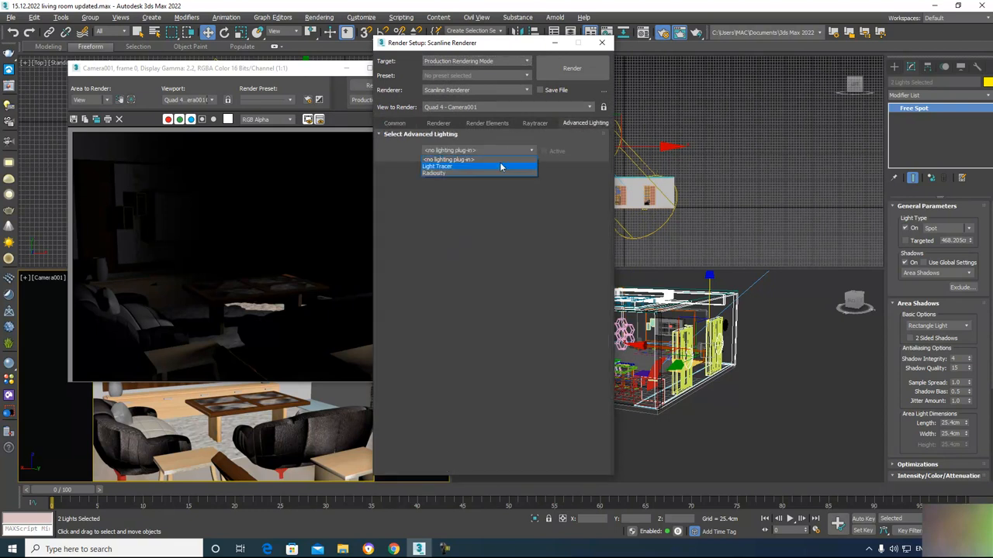
{"action": "left_click", "coordinate": [500, 167]}
Step: Set the Light Tracer bounces to 1, start a Camera001 test render and stop it partway
{"action": "left_click_drag", "start_coordinate": [474, 44], "coordinate": [727, 46]}
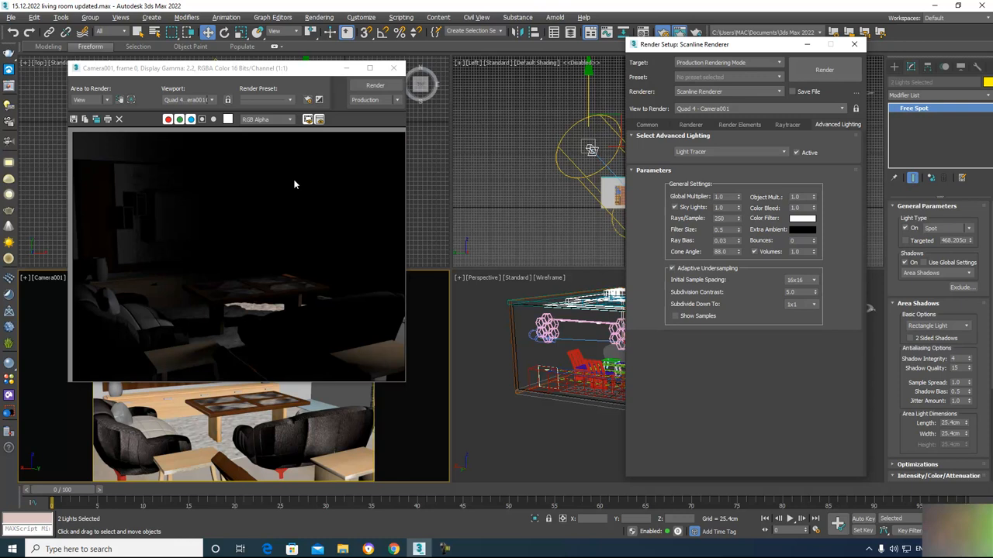
{"action": "double_click", "coordinate": [799, 241]}
{"action": "left_click", "coordinate": [375, 85]}
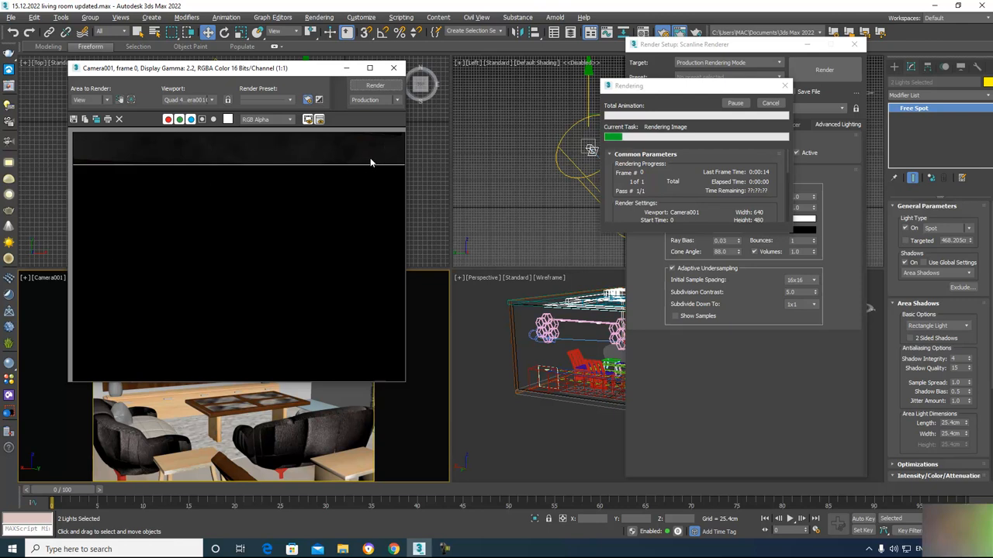
{"action": "left_click_drag", "start_coordinate": [672, 91], "coordinate": [524, 88]}
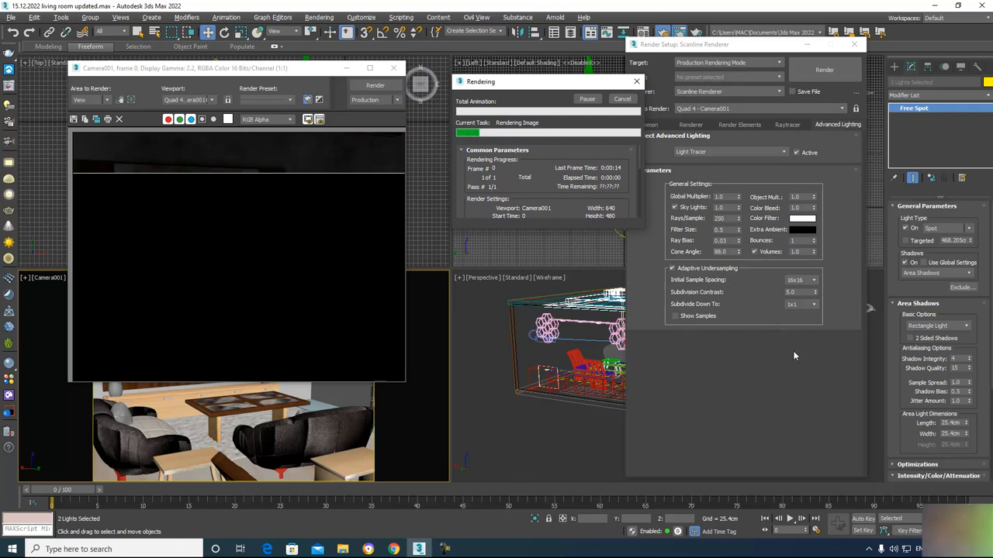
{"action": "left_click", "coordinate": [730, 219]}
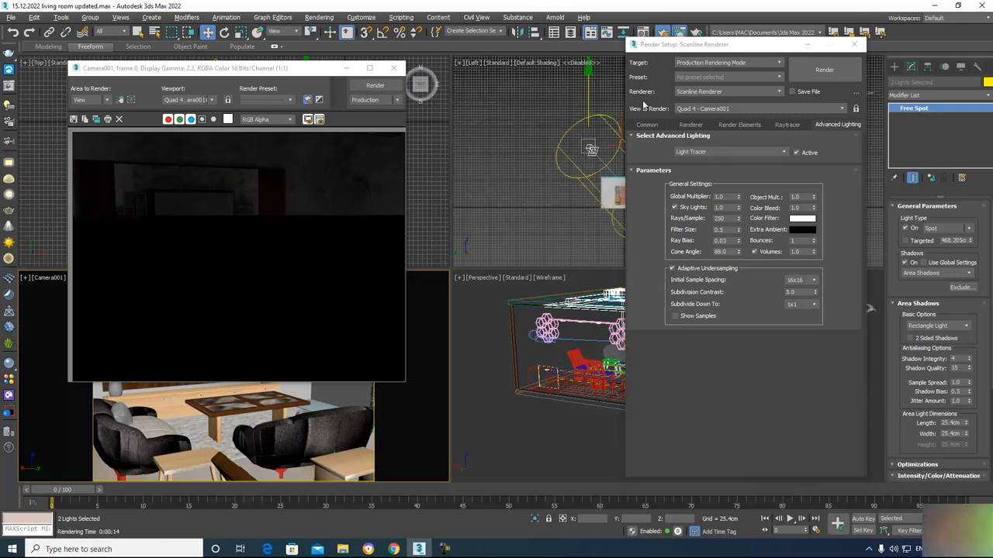
Step: Switch the Sky001 skylight back on in the Light Lister
{"action": "left_click_drag", "start_coordinate": [746, 49], "coordinate": [742, 66]}
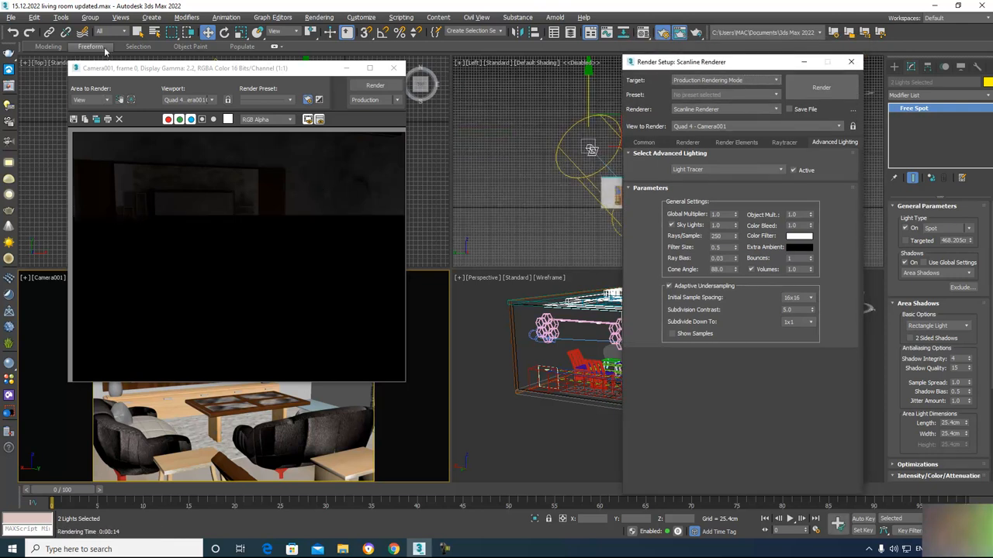
{"action": "left_click", "coordinate": [60, 18]}
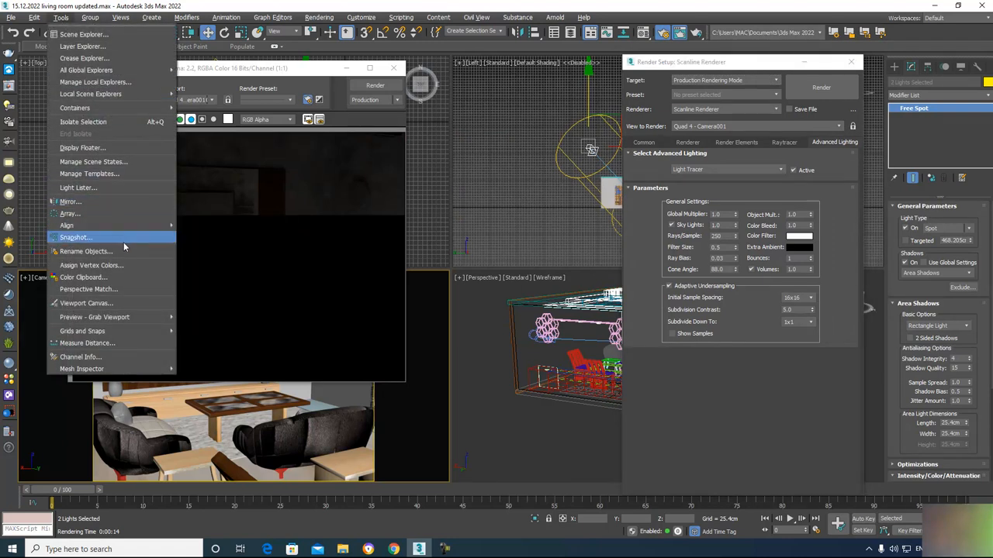
{"action": "left_click", "coordinate": [120, 188]}
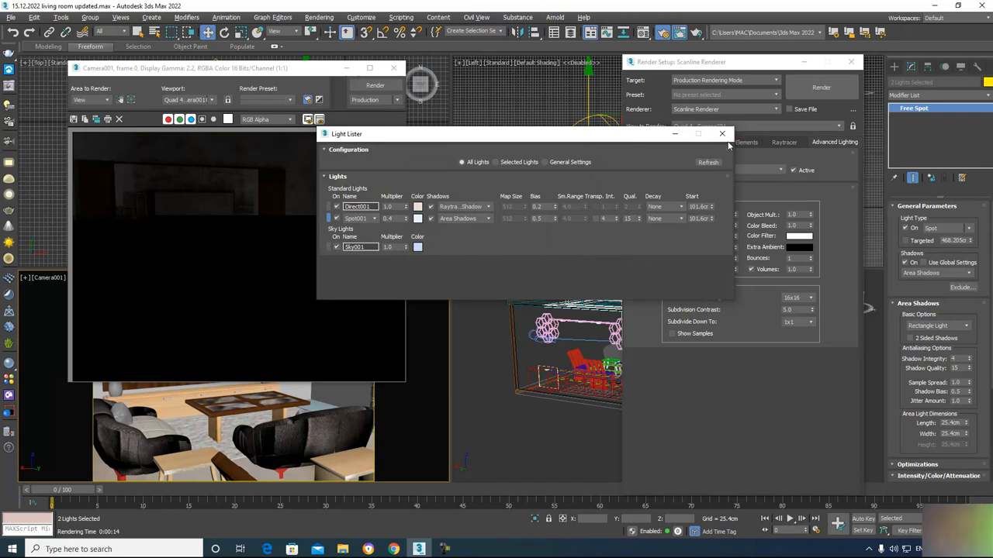
Step: Close the Light Lister and render the Camera001 view with the Light Tracer
{"action": "left_click", "coordinate": [722, 134]}
{"action": "left_click", "coordinate": [375, 86]}
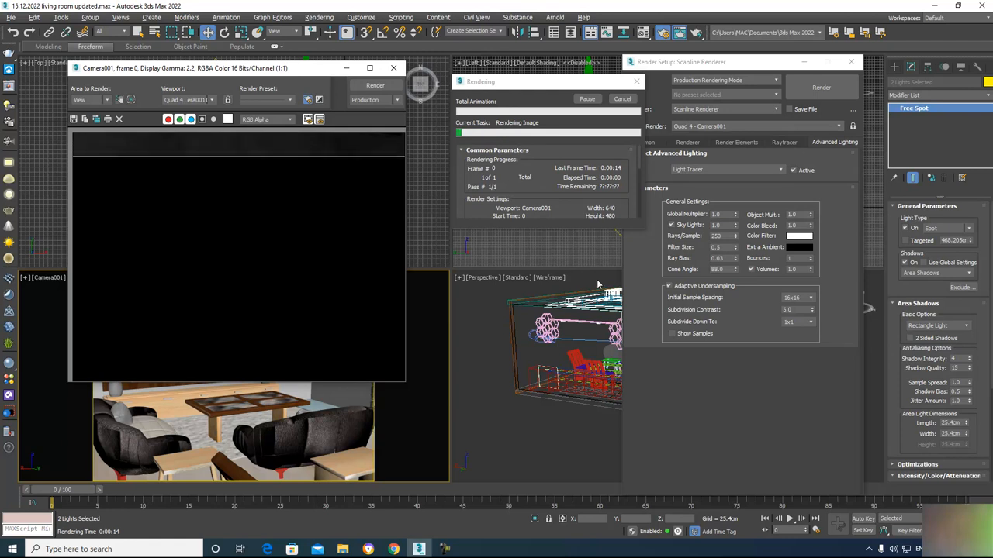
{"action": "left_click", "coordinate": [444, 549]}
{"action": "left_click", "coordinate": [445, 549]}
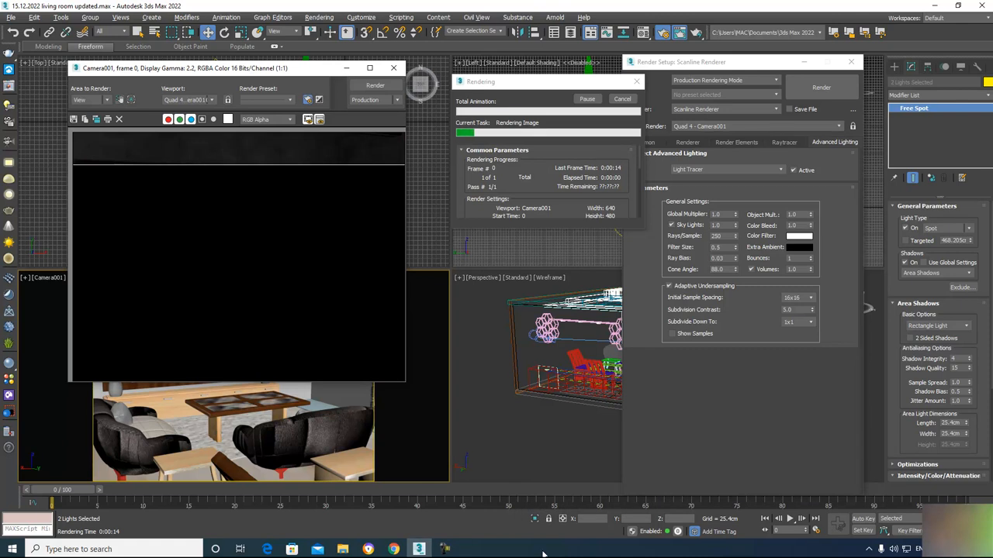
{"action": "mouse_move", "coordinate": [446, 549]}
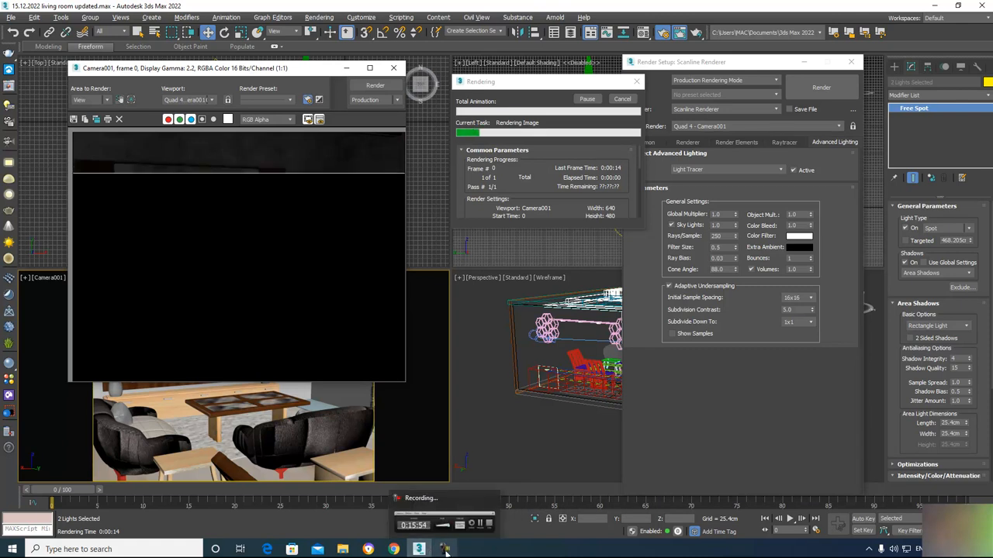
{"action": "left_click", "coordinate": [445, 549]}
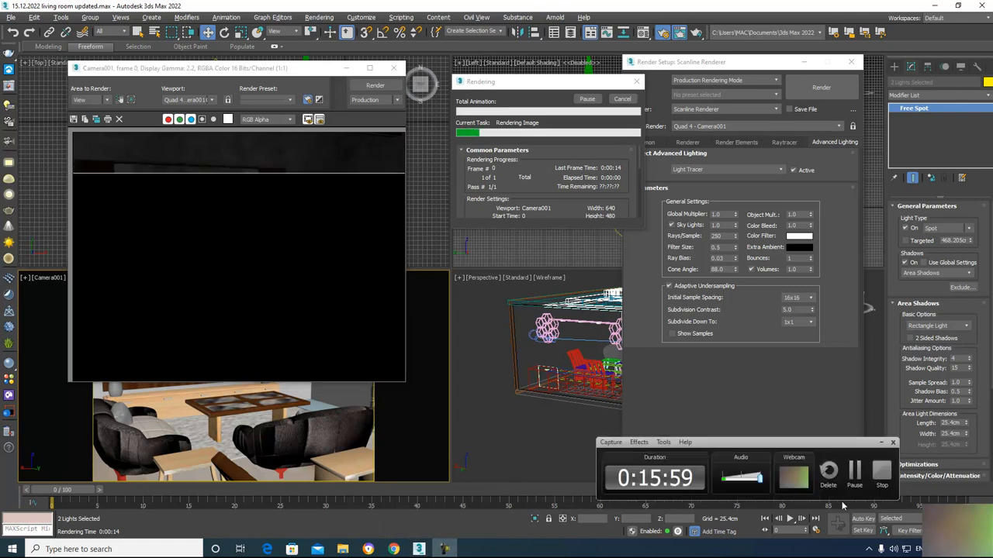
{"action": "left_click", "coordinate": [444, 549]}
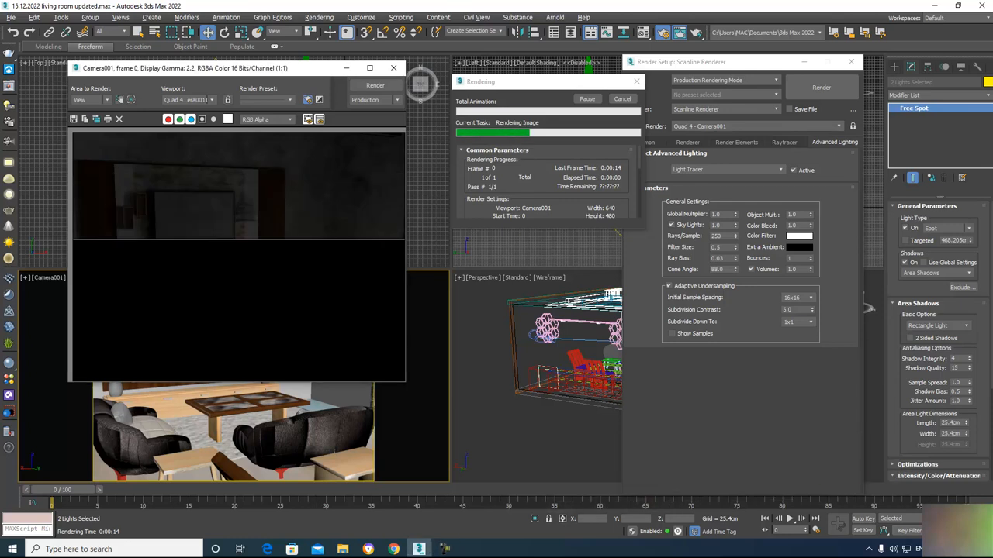
{"action": "mouse_move", "coordinate": [447, 549]}
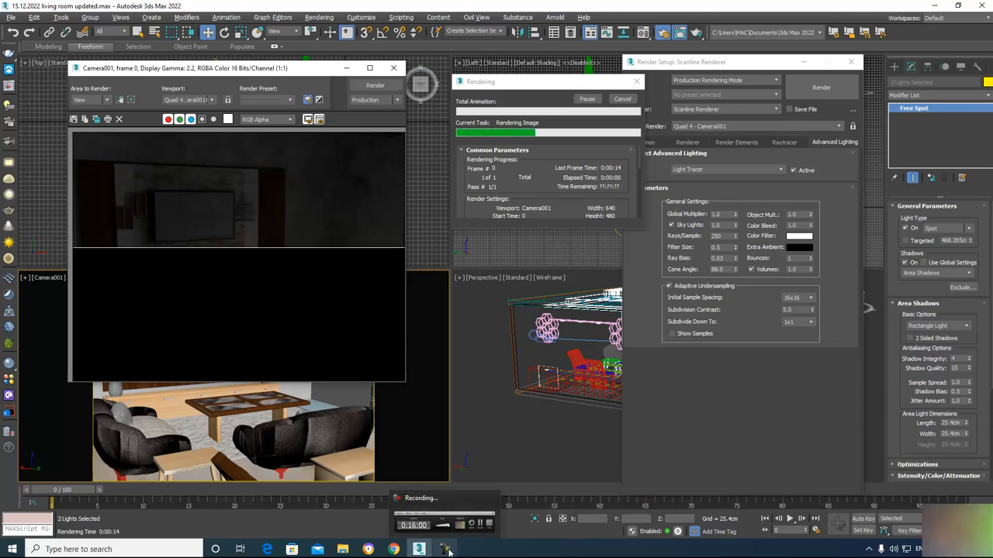
{"action": "left_click", "coordinate": [448, 549]}
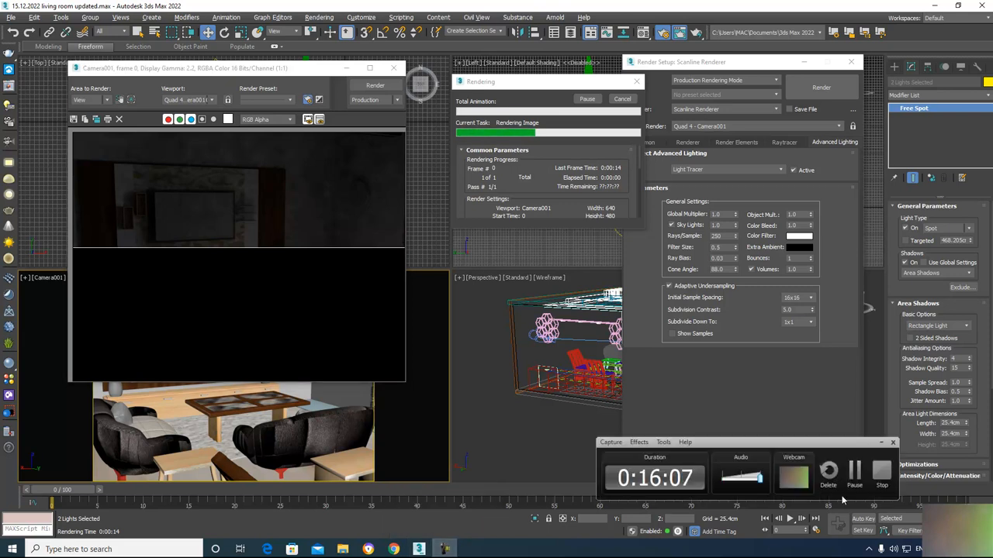
{"action": "left_click", "coordinate": [854, 472]}
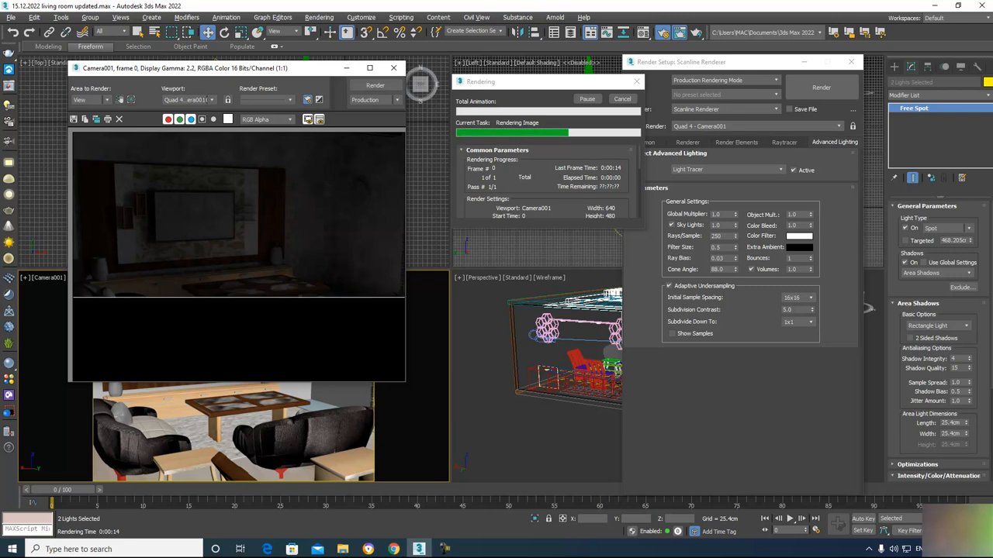
{"action": "left_click", "coordinate": [444, 549]}
{"action": "left_click", "coordinate": [853, 471]}
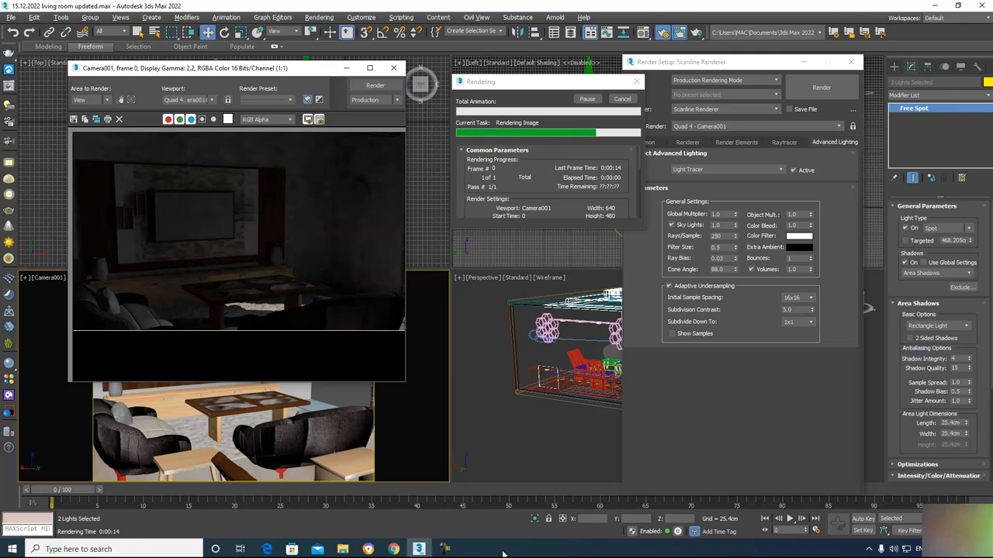
{"action": "mouse_move", "coordinate": [448, 550]}
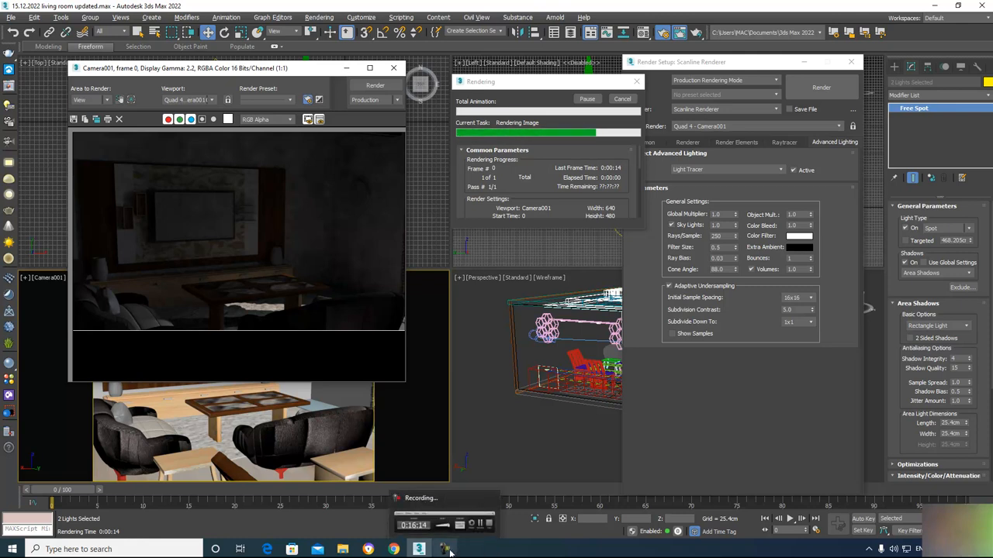
{"action": "left_click", "coordinate": [448, 550]}
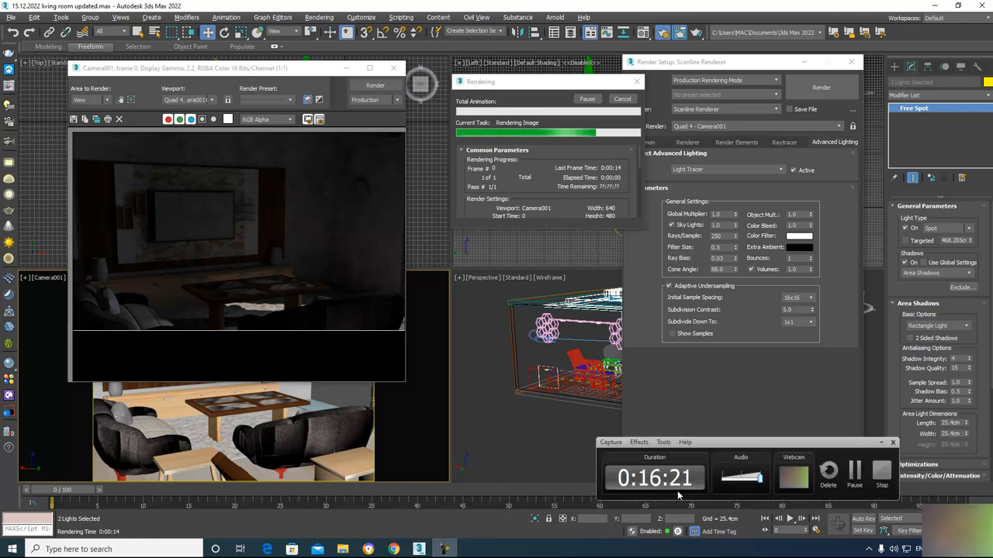
{"action": "left_click", "coordinate": [850, 468]}
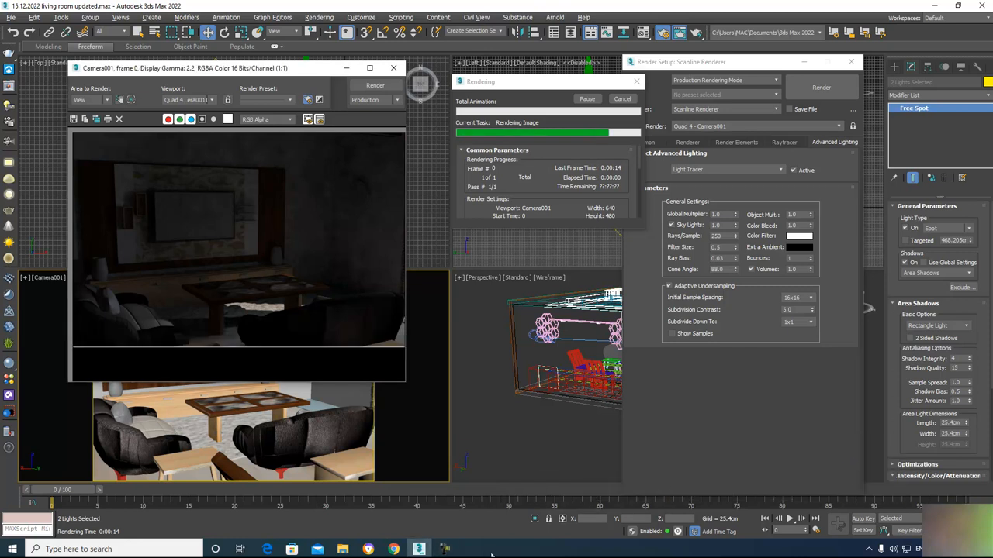
{"action": "mouse_move", "coordinate": [414, 550]}
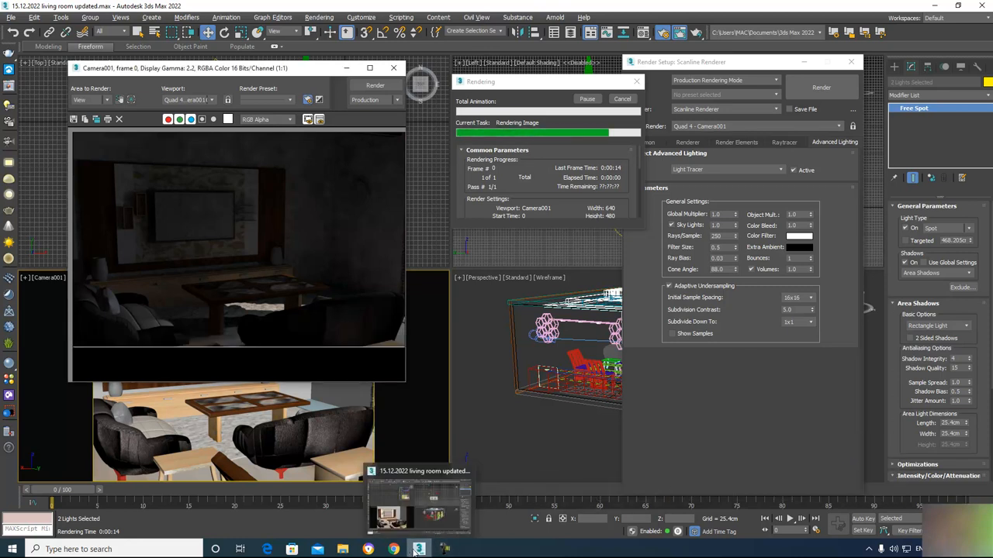
{"action": "left_click", "coordinate": [445, 549]}
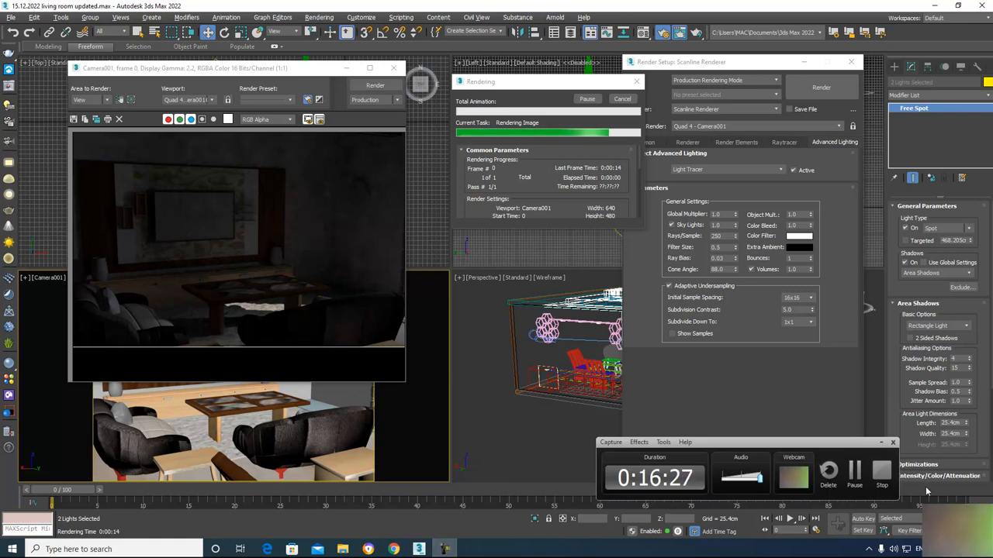
{"action": "left_click", "coordinate": [853, 471]}
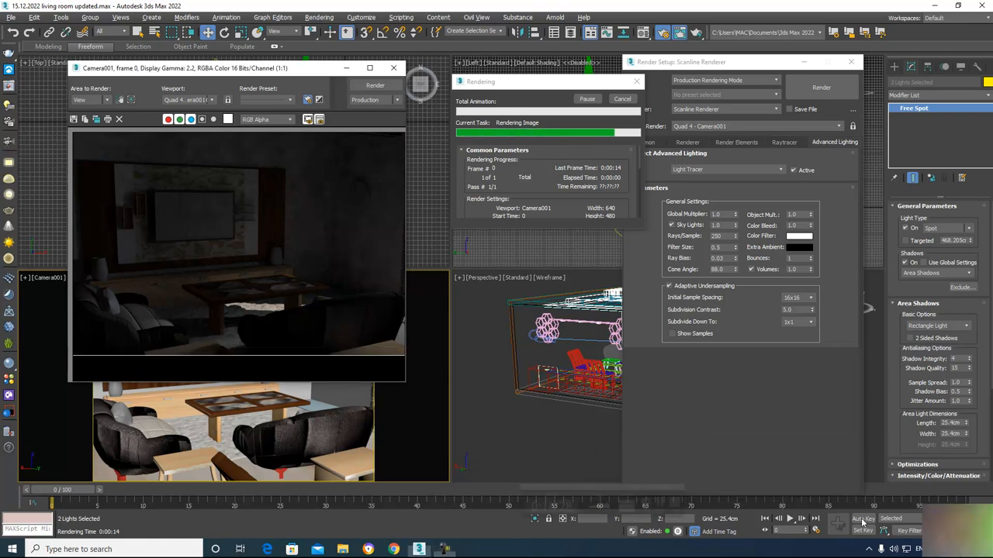
{"action": "left_click", "coordinate": [444, 549]}
{"action": "left_click", "coordinate": [854, 471]}
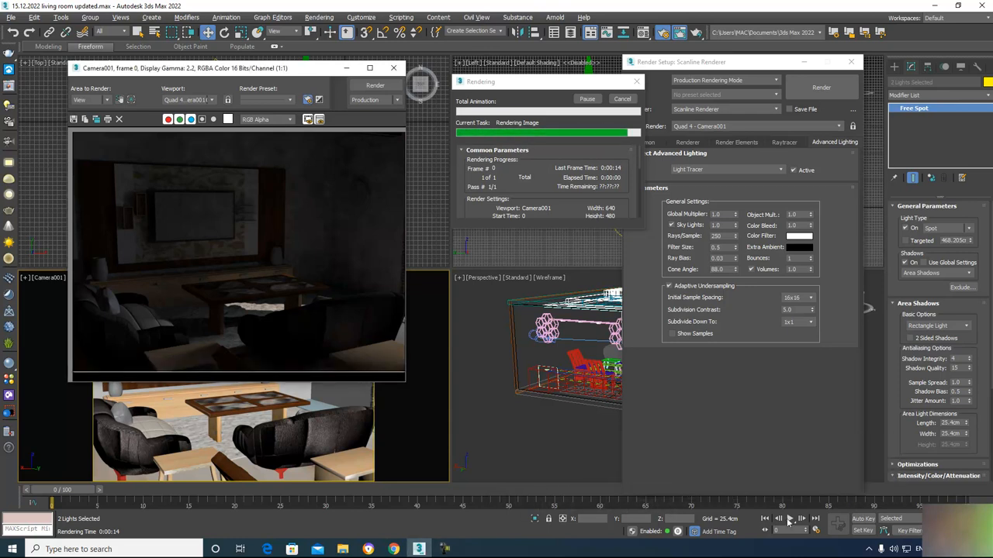
{"action": "mouse_move", "coordinate": [448, 550]}
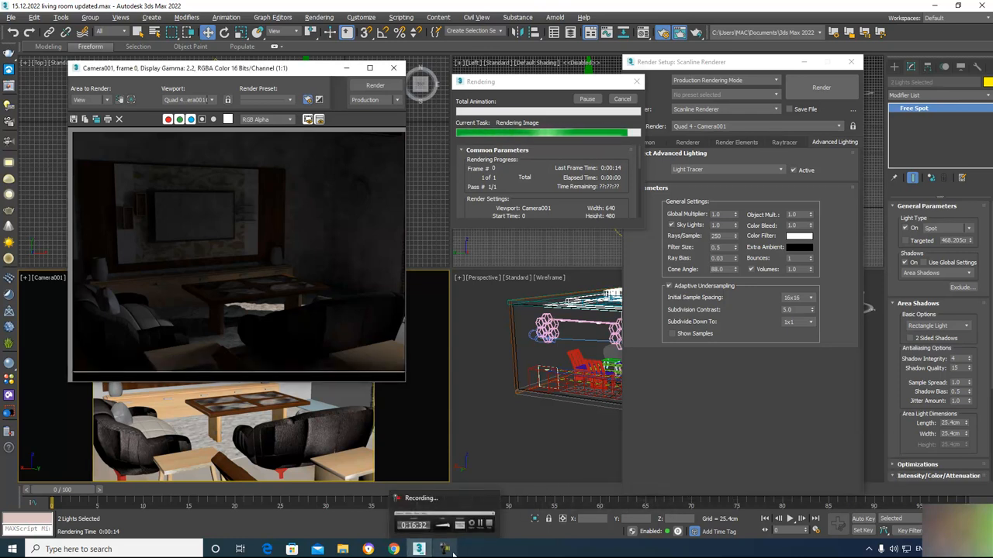
{"action": "left_click", "coordinate": [468, 531]}
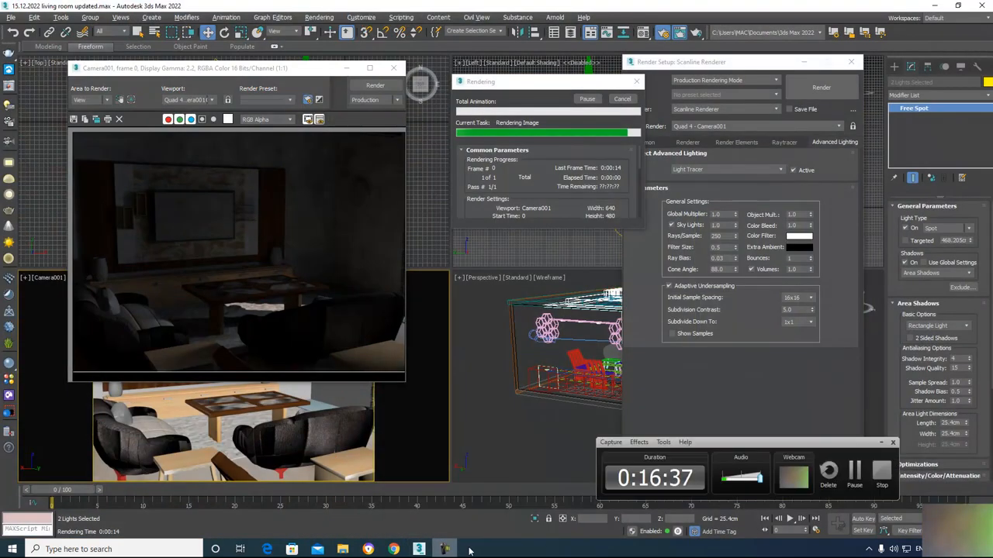
{"action": "left_click", "coordinate": [860, 475]}
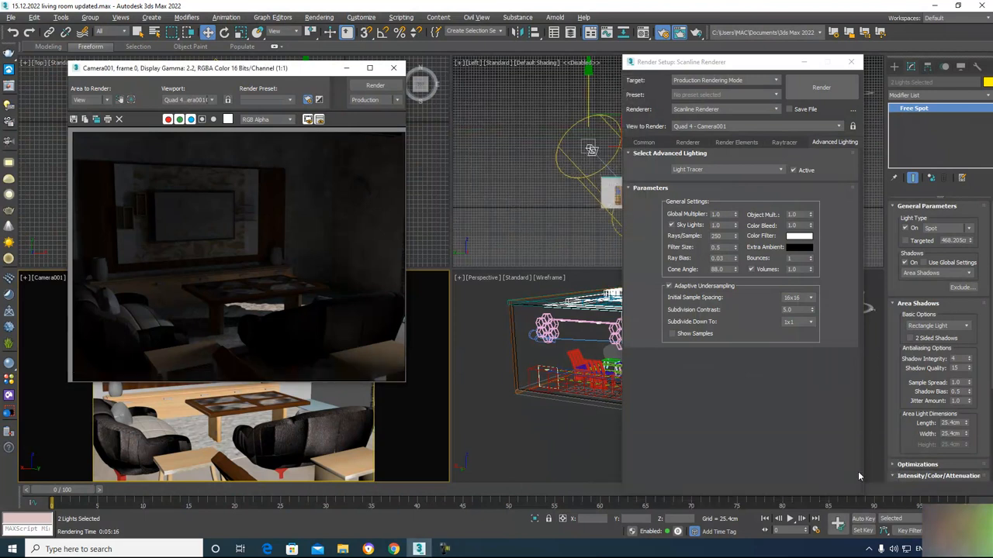
Step: Load the last rendered Camera001 image into channel A of the RAM Player and minimize the player
{"action": "mouse_move", "coordinate": [448, 549]}
{"action": "left_click", "coordinate": [319, 18]}
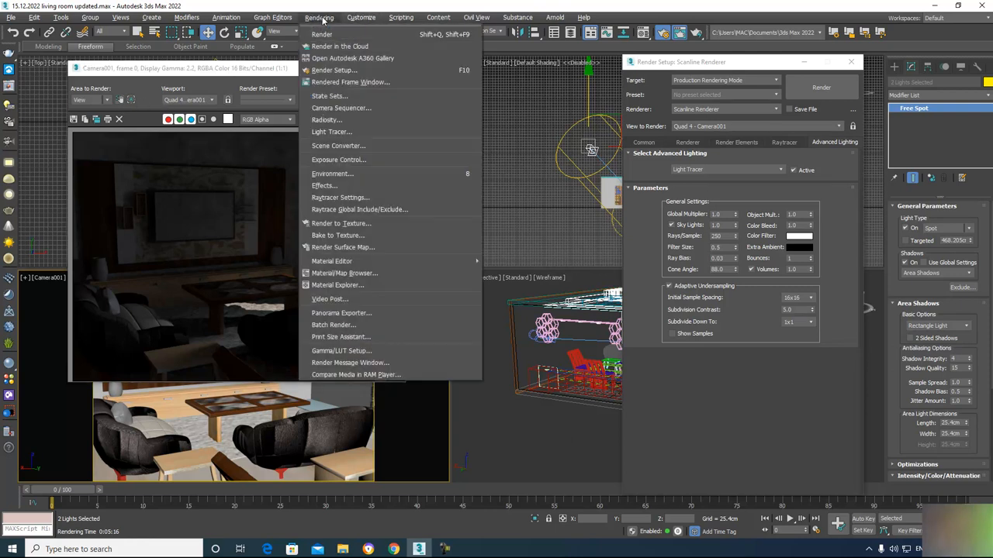
{"action": "left_click", "coordinate": [355, 374]}
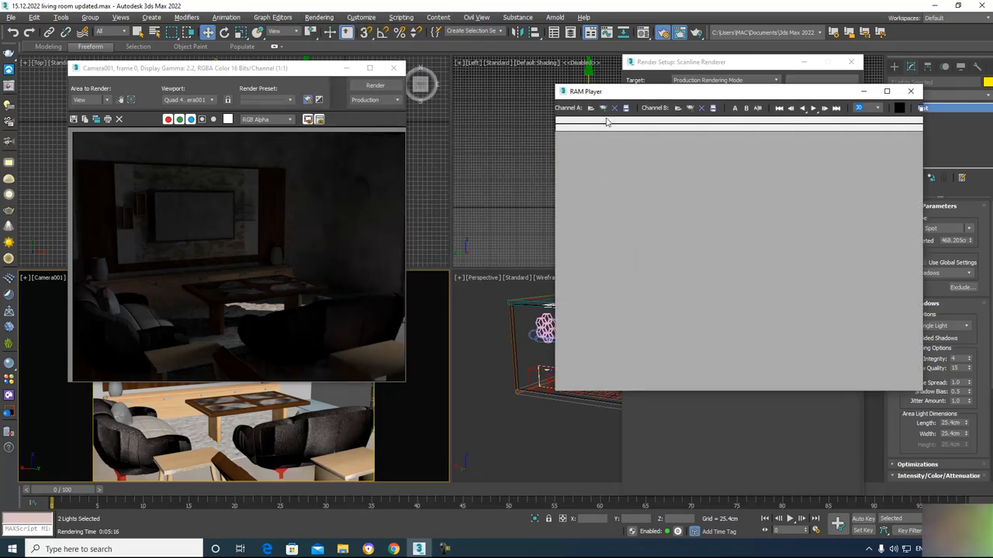
{"action": "left_click", "coordinate": [604, 108]}
{"action": "left_click", "coordinate": [758, 293]}
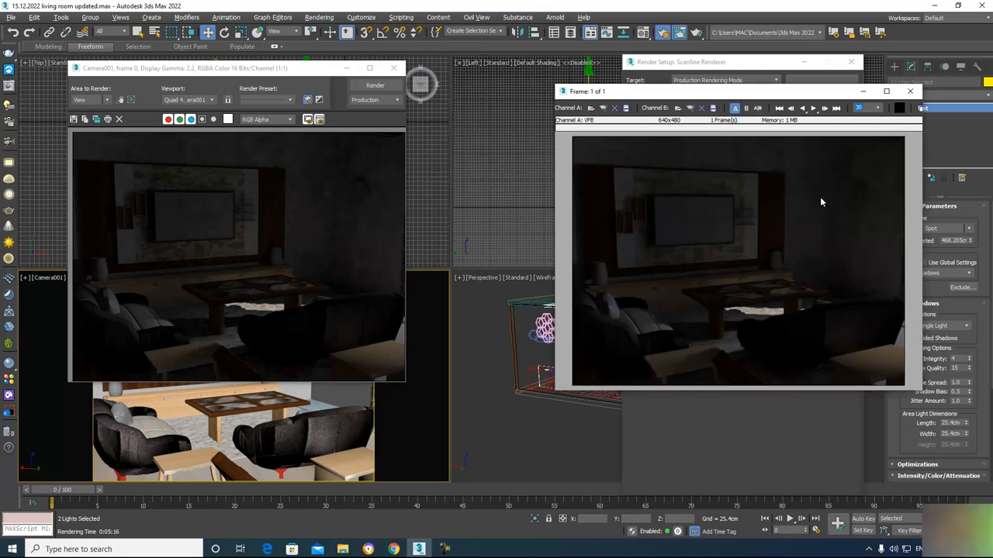
{"action": "left_click_drag", "start_coordinate": [815, 97], "coordinate": [628, 326]}
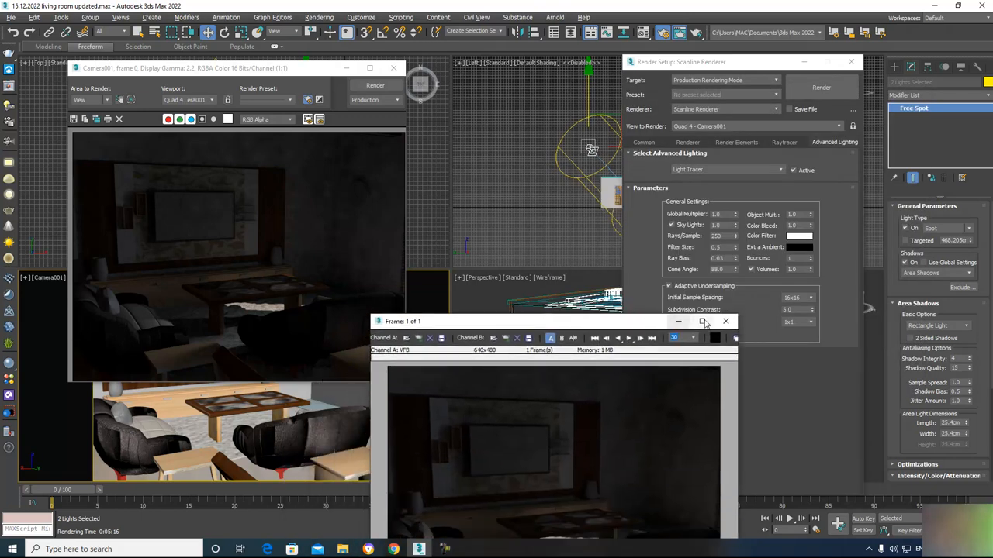
{"action": "left_click", "coordinate": [721, 321]}
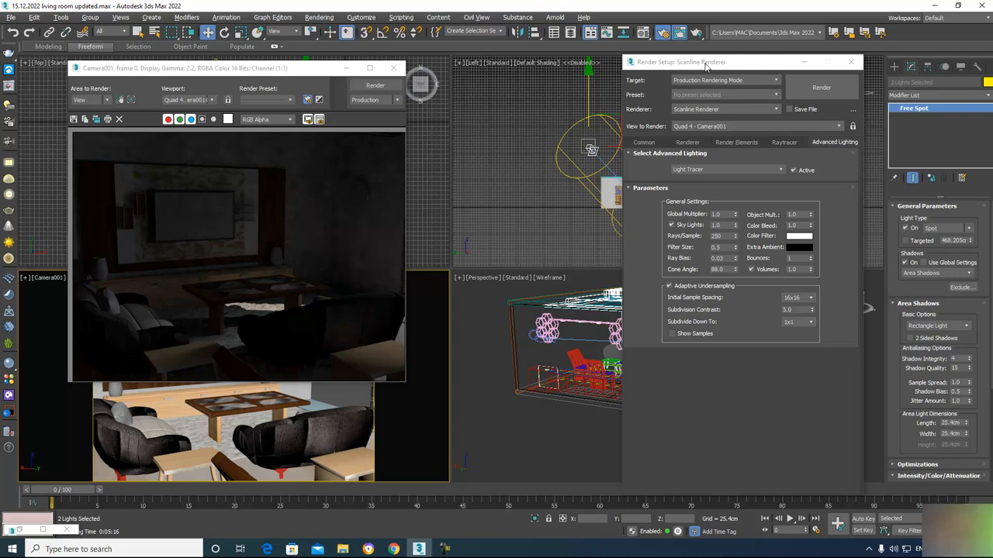
Step: Set the Light Tracer to 640 rays per sample, filter size 1.0, global multiplier 2.0 and 2 bounces
{"action": "left_click_drag", "start_coordinate": [708, 63], "coordinate": [678, 60]}
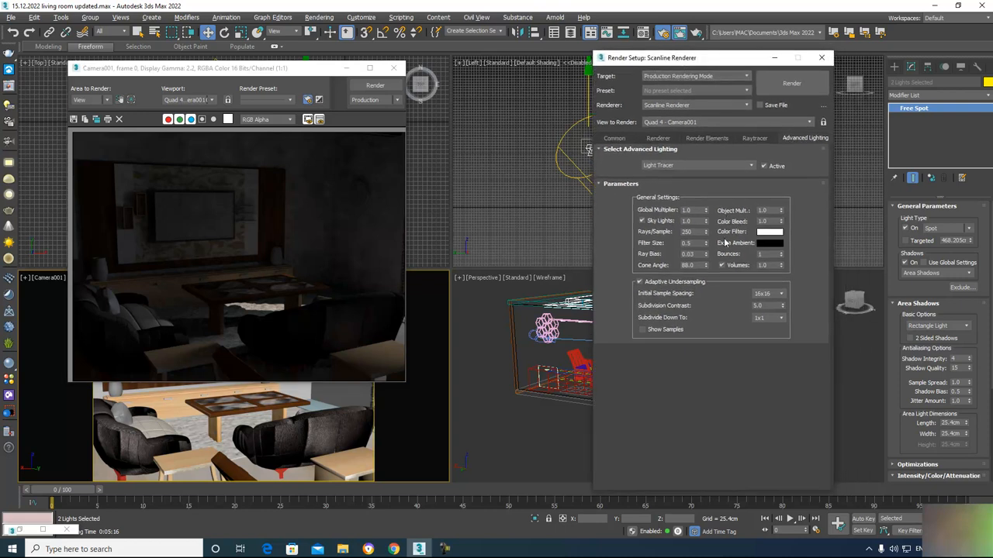
{"action": "double_click", "coordinate": [686, 232]}
{"action": "type", "text": "640"}
{"action": "key", "text": "Tab"}
{"action": "left_click", "coordinate": [770, 210]}
{"action": "left_click", "coordinate": [684, 211]}
{"action": "key", "text": "BackSpace"}
{"action": "left_click", "coordinate": [757, 253]}
{"action": "type", "text": "2"}
Step: Set the adaptive undersampling's initial sample spacing to 32x32 and its subdivision limit to 4x4
{"action": "left_click", "coordinate": [781, 294]}
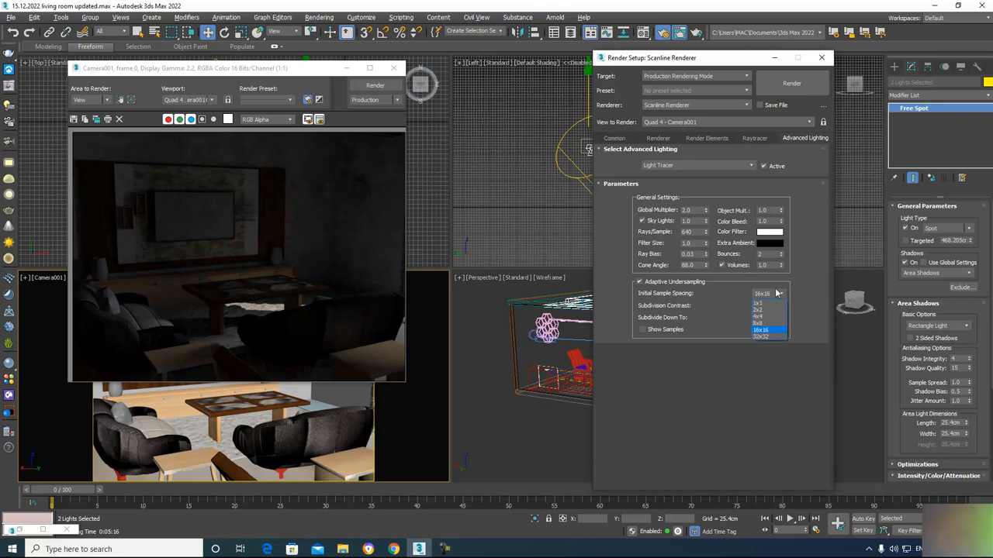
{"action": "left_click", "coordinate": [766, 337]}
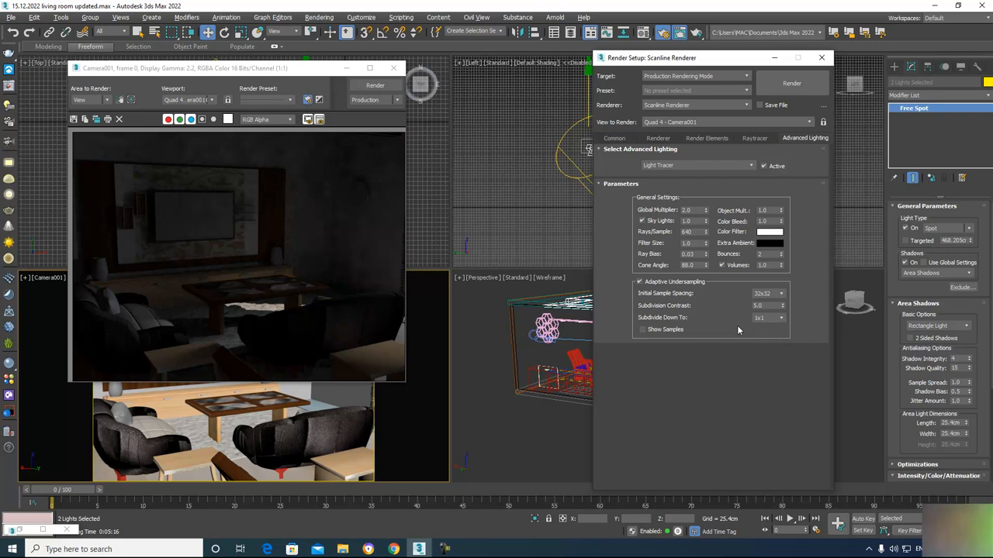
{"action": "left_click", "coordinate": [772, 320]}
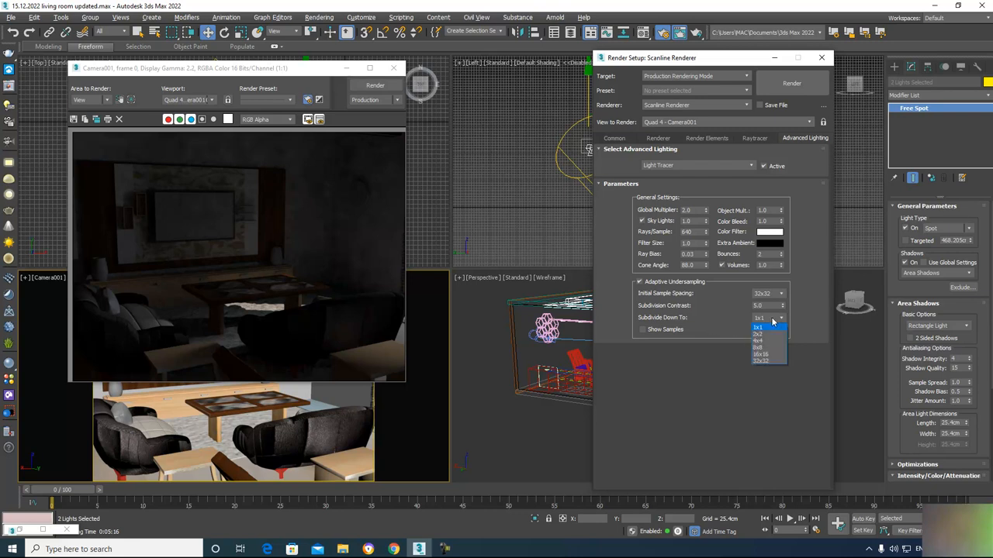
{"action": "left_click", "coordinate": [772, 342]}
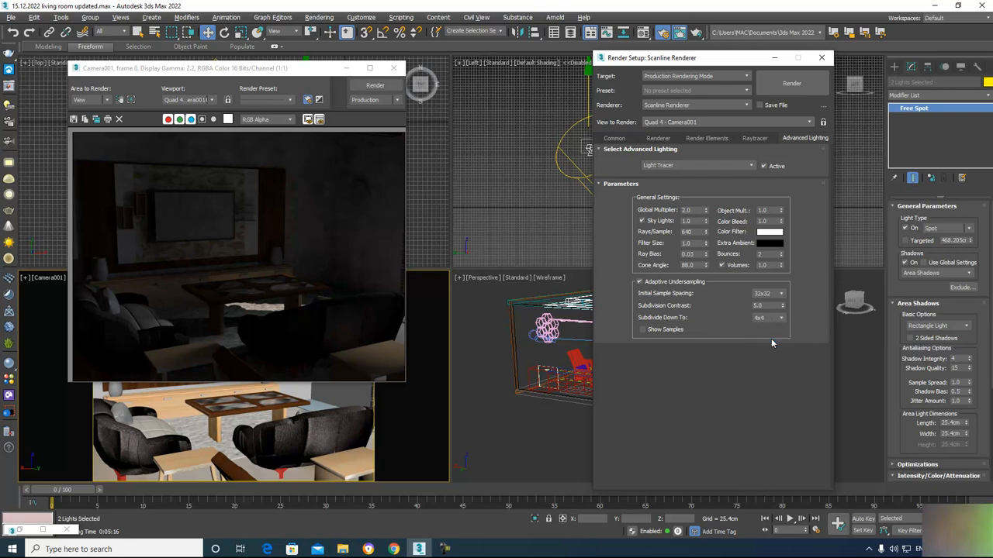
{"action": "double_click", "coordinate": [768, 305]}
Step: Change the Light Tracer's Extra Ambient color to a very dark grey
{"action": "left_click", "coordinate": [770, 244]}
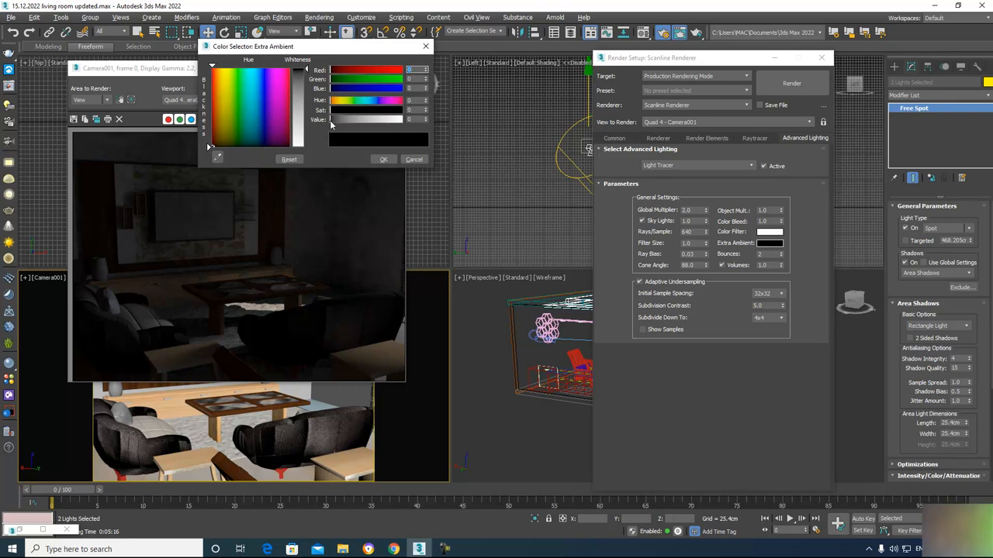
{"action": "left_click_drag", "start_coordinate": [330, 121], "coordinate": [331, 122]}
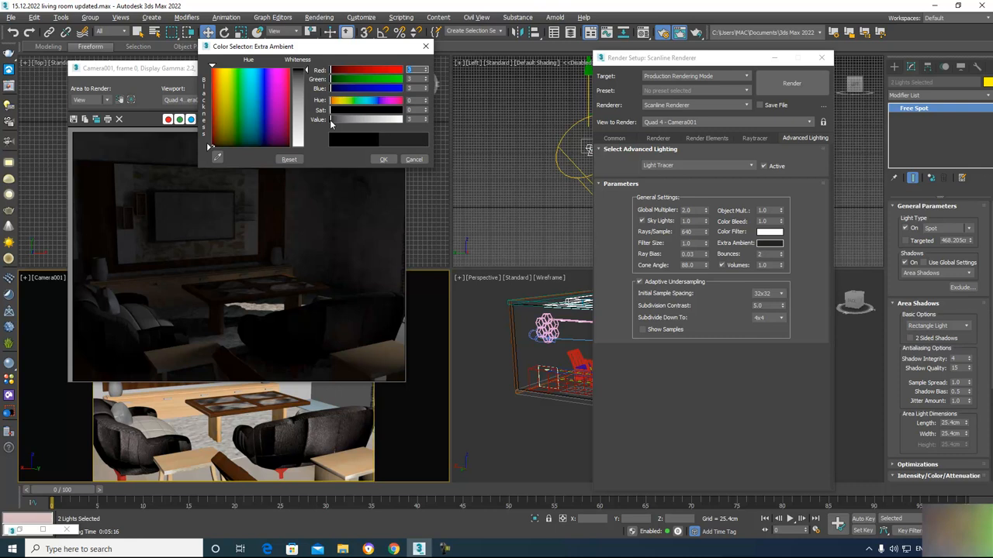
{"action": "left_click", "coordinate": [383, 159]}
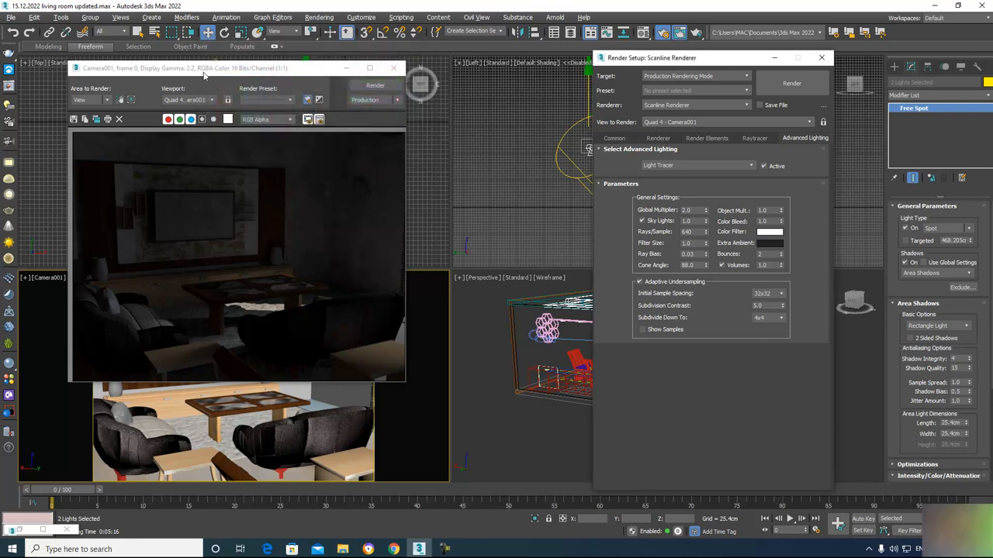
Step: Define a render region over the wall area behind the black armchair beside the coffee table and render it
{"action": "left_click_drag", "start_coordinate": [203, 71], "coordinate": [236, 61]}
{"action": "left_click", "coordinate": [140, 91]}
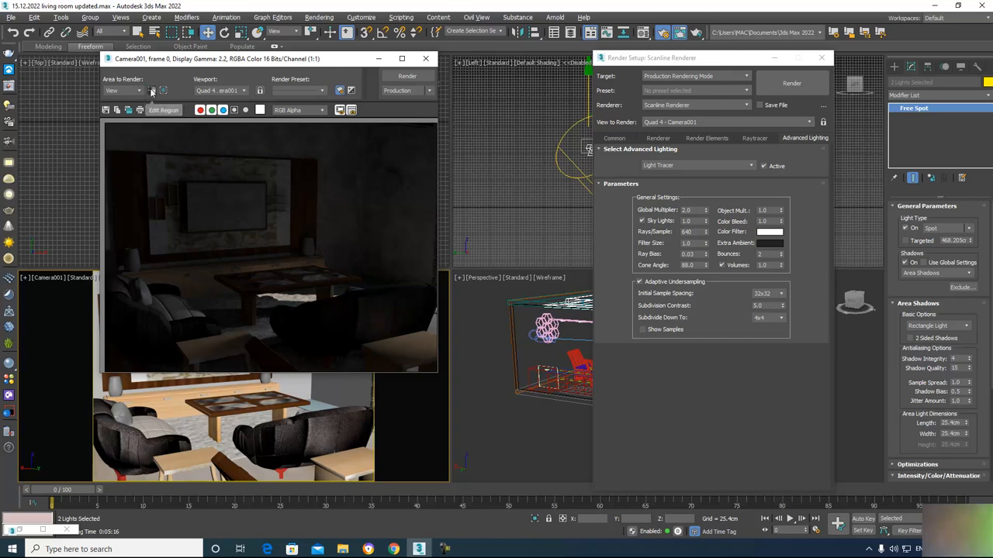
{"action": "left_click", "coordinate": [155, 113]}
{"action": "left_click_drag", "start_coordinate": [314, 231], "coordinate": [335, 249]}
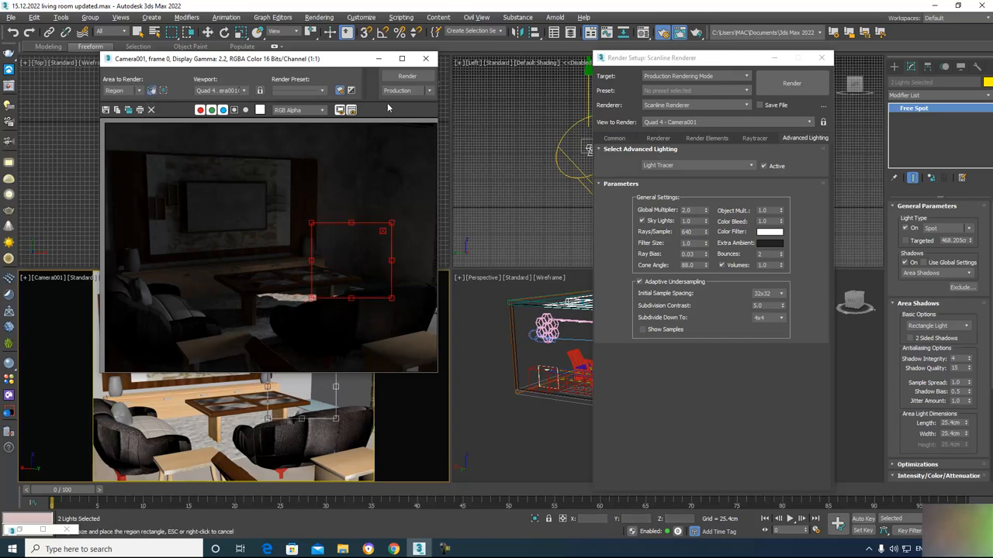
{"action": "left_click", "coordinate": [397, 80]}
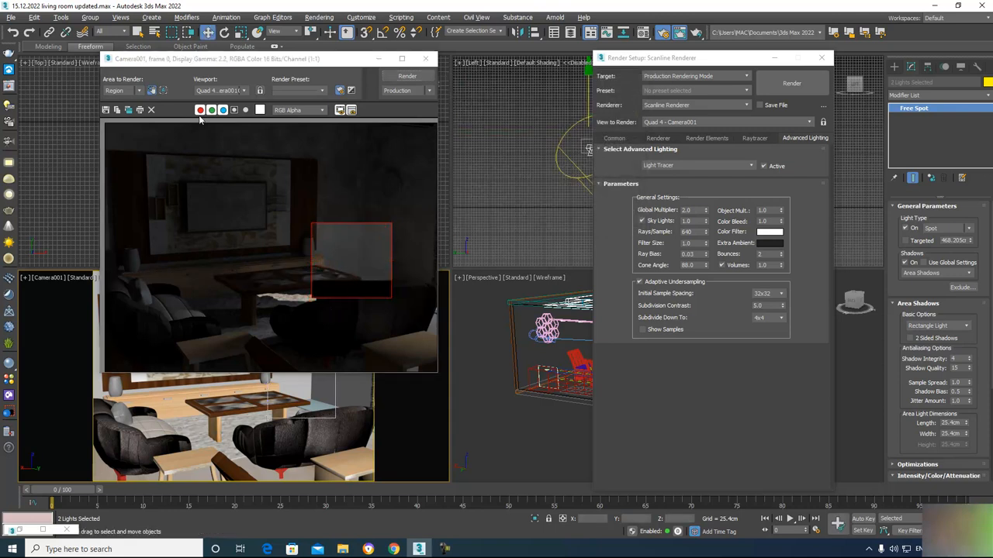
Step: Move the render region onto the black armchair beside the coffee table and render that area
{"action": "left_click", "coordinate": [151, 91]}
{"action": "left_click_drag", "start_coordinate": [361, 271], "coordinate": [338, 325]}
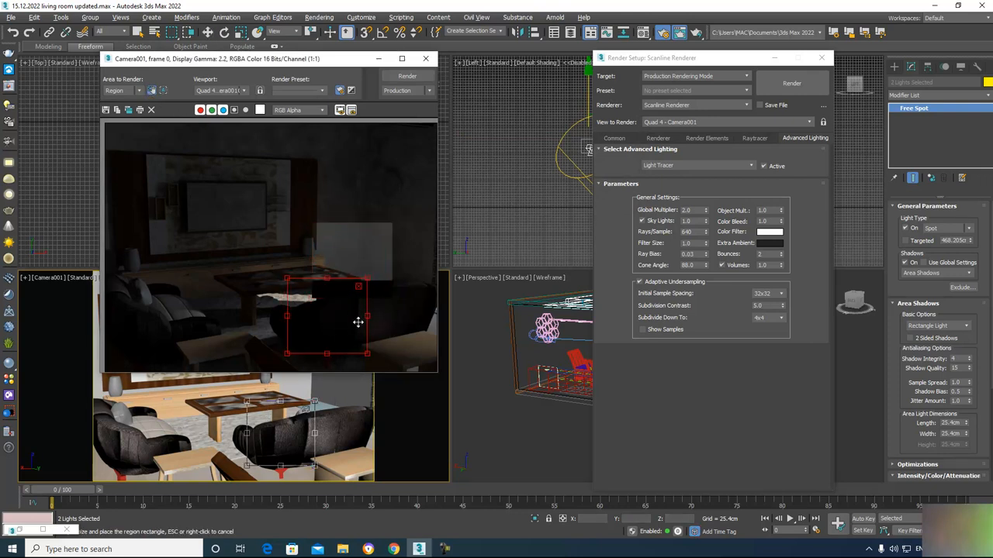
{"action": "left_click", "coordinate": [407, 76]}
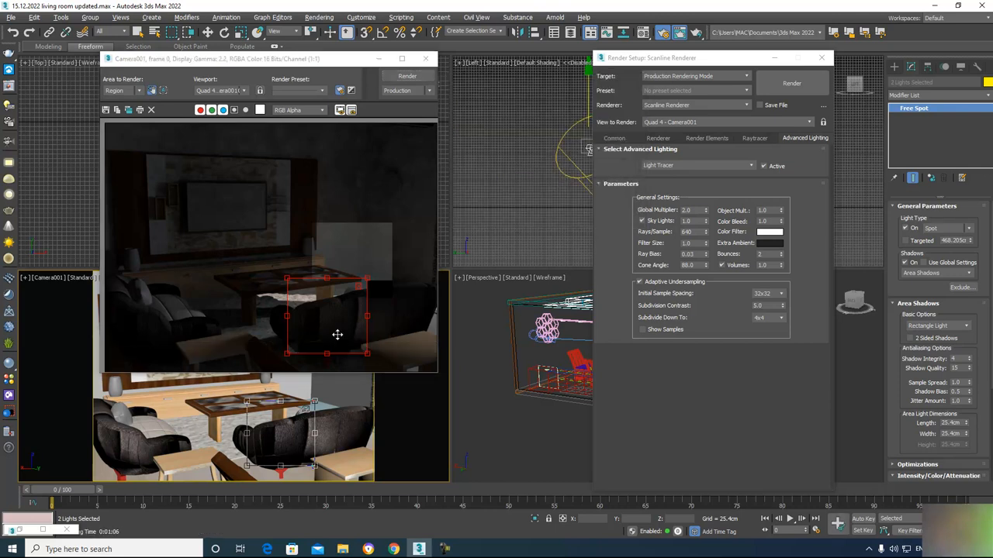
Step: Switch the area to render from Region to View and render the full Camera001 frame
{"action": "left_click_drag", "start_coordinate": [338, 332], "coordinate": [306, 332]}
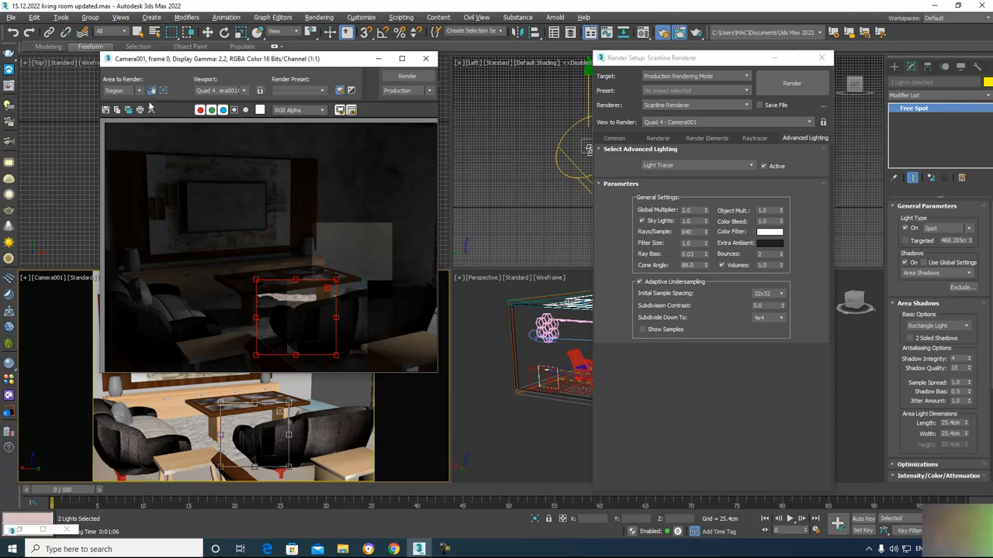
{"action": "left_click", "coordinate": [122, 91]}
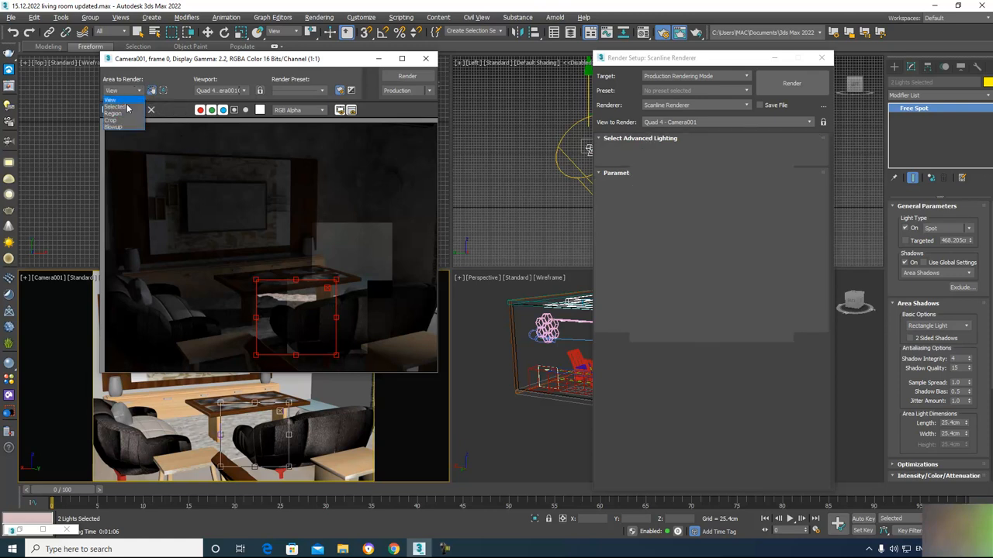
{"action": "left_click", "coordinate": [118, 100]}
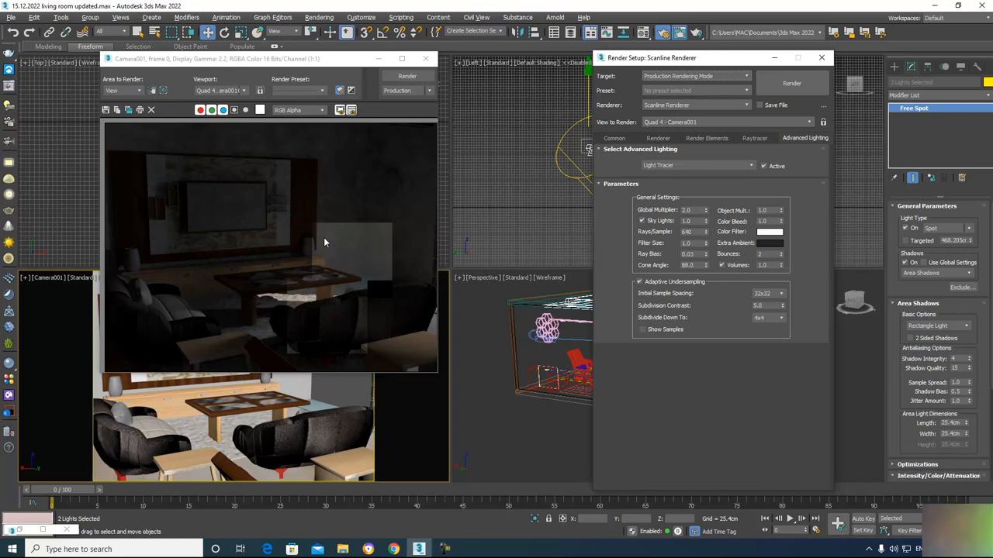
{"action": "left_click", "coordinate": [407, 77]}
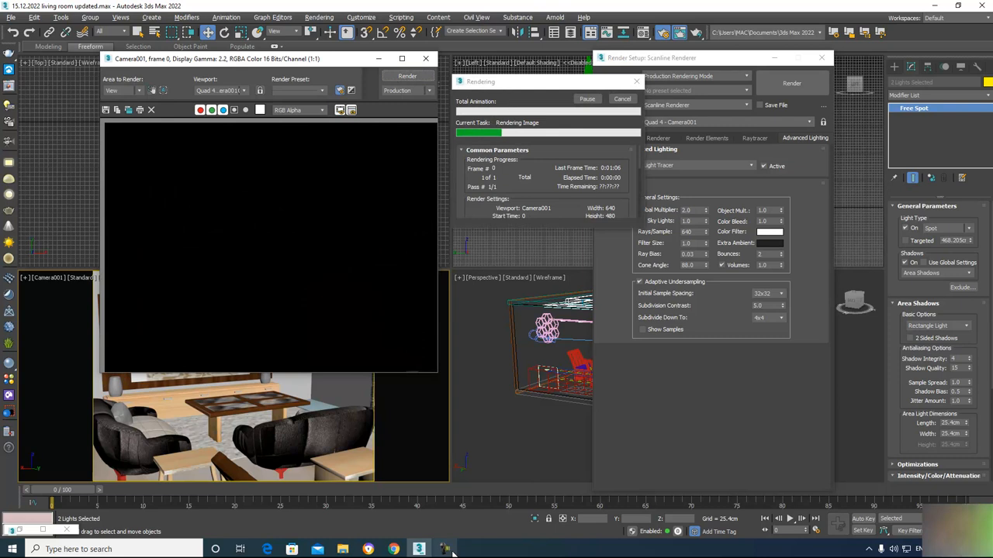
{"action": "mouse_move", "coordinate": [453, 553]}
{"action": "left_click", "coordinate": [445, 549]}
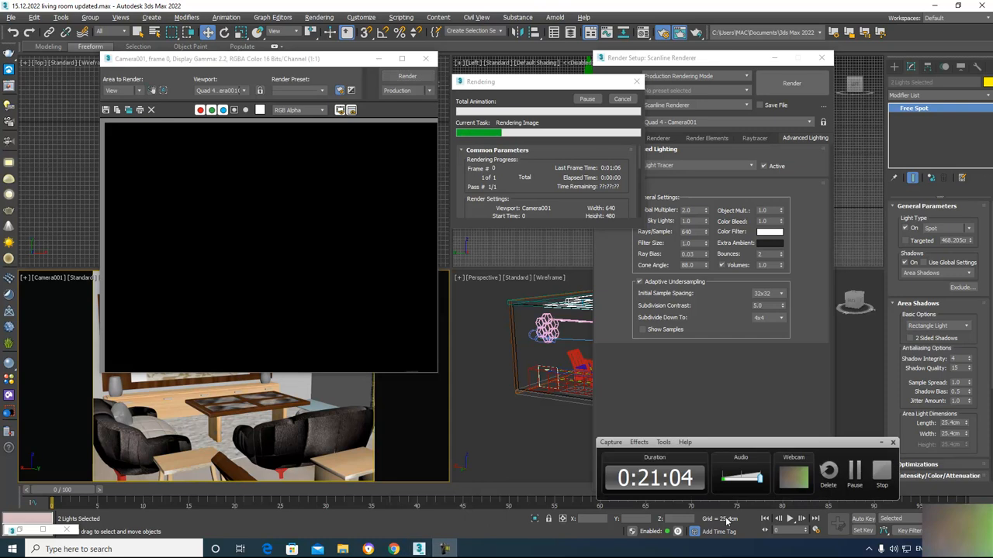
{"action": "left_click", "coordinate": [853, 474]}
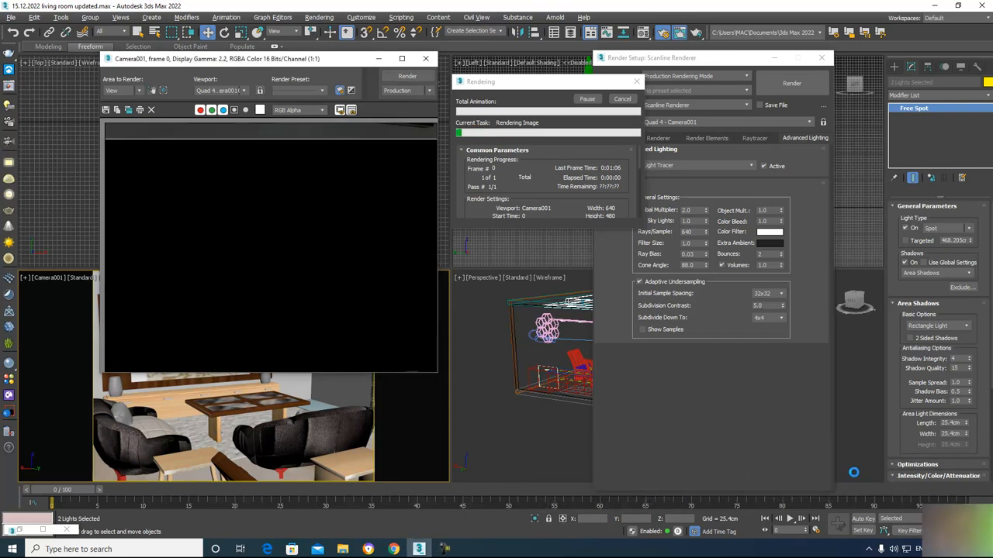
{"action": "mouse_move", "coordinate": [447, 550]}
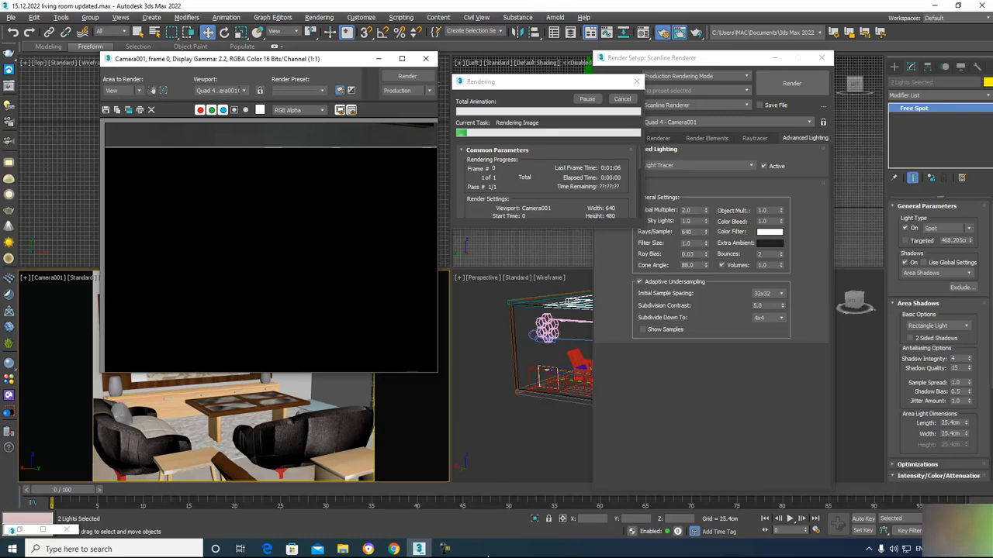
{"action": "left_click", "coordinate": [445, 548]}
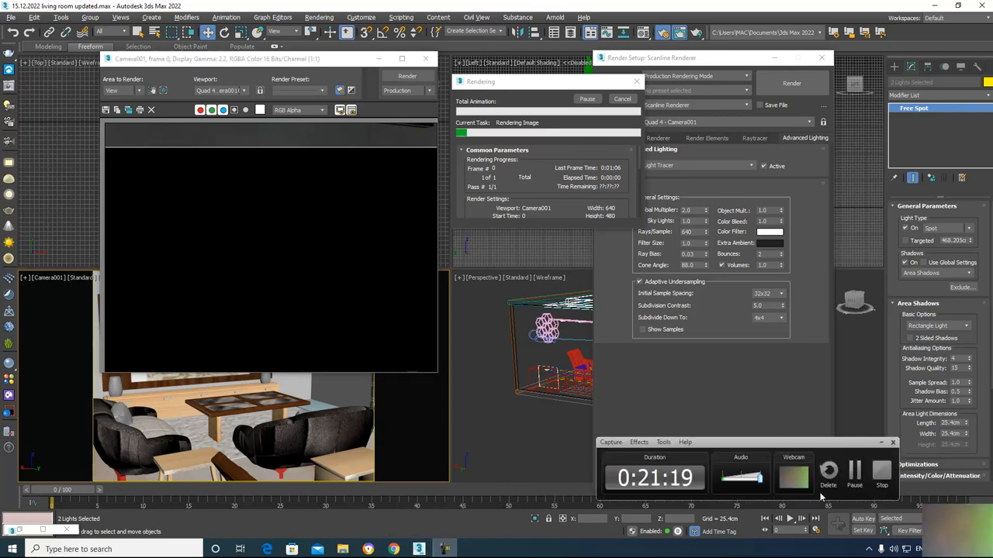
{"action": "left_click", "coordinate": [854, 475]}
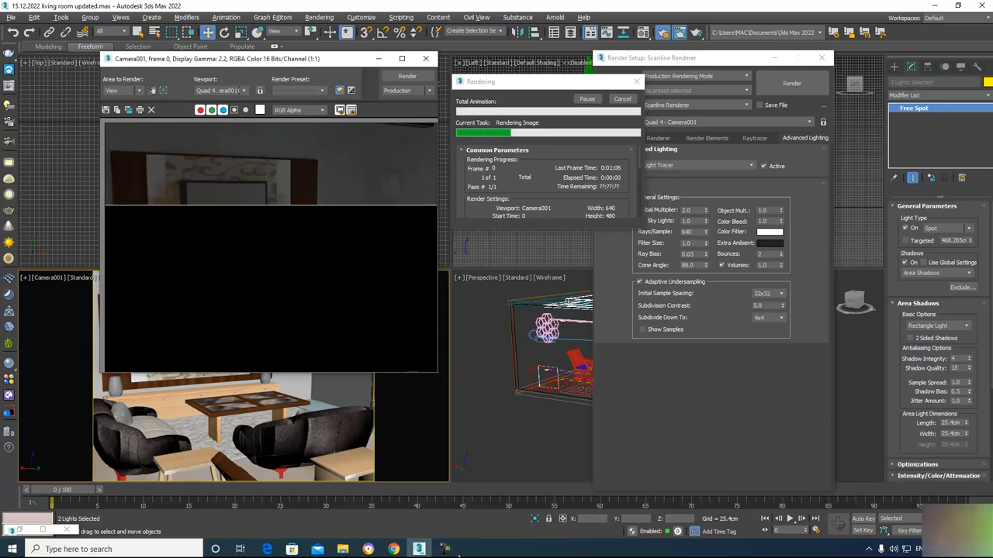
{"action": "mouse_move", "coordinate": [454, 551]}
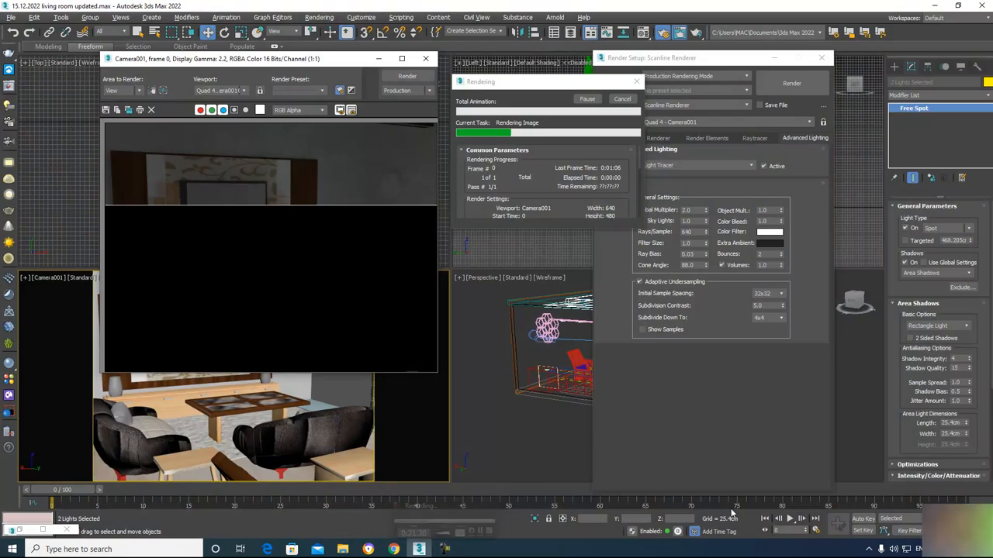
{"action": "left_click", "coordinate": [444, 549]}
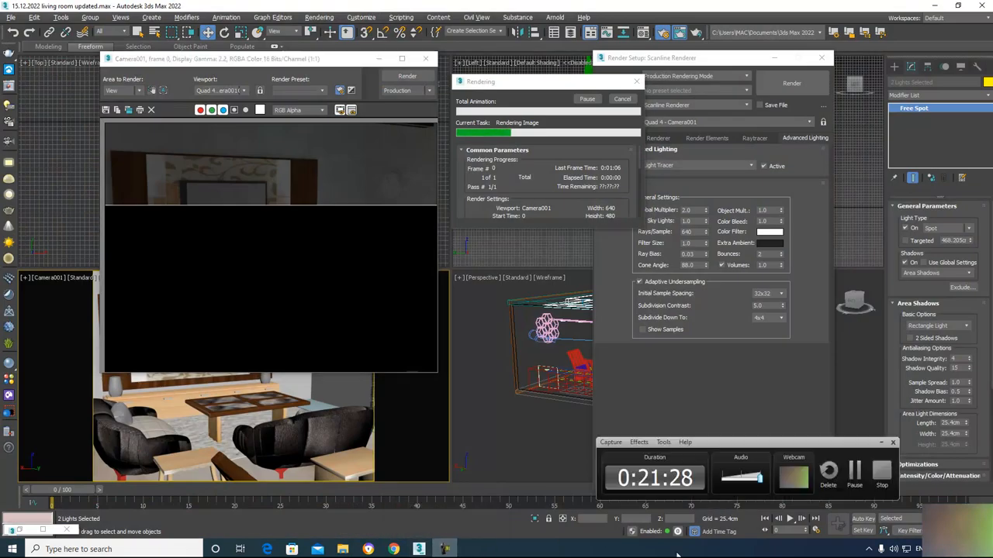
{"action": "left_click", "coordinate": [855, 473]}
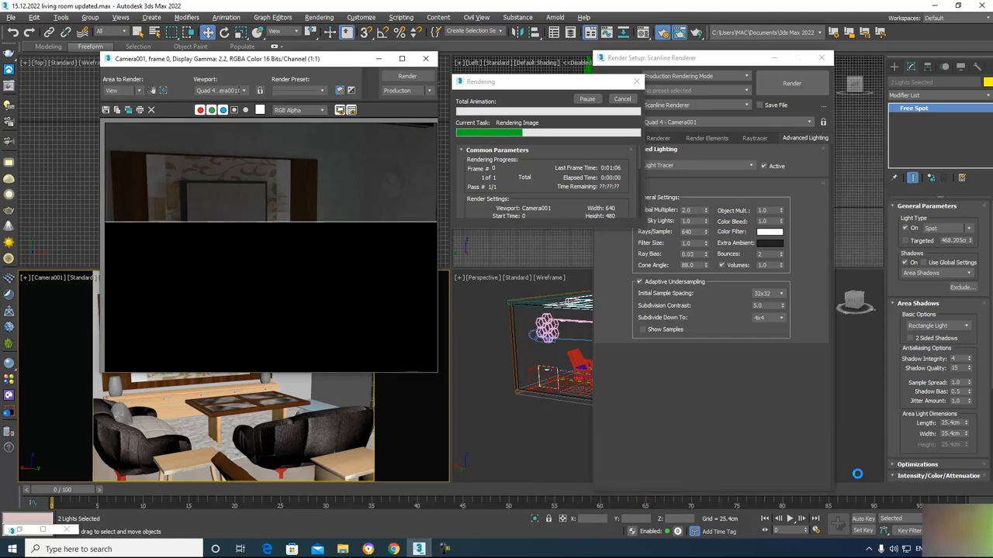
{"action": "mouse_move", "coordinate": [454, 549]}
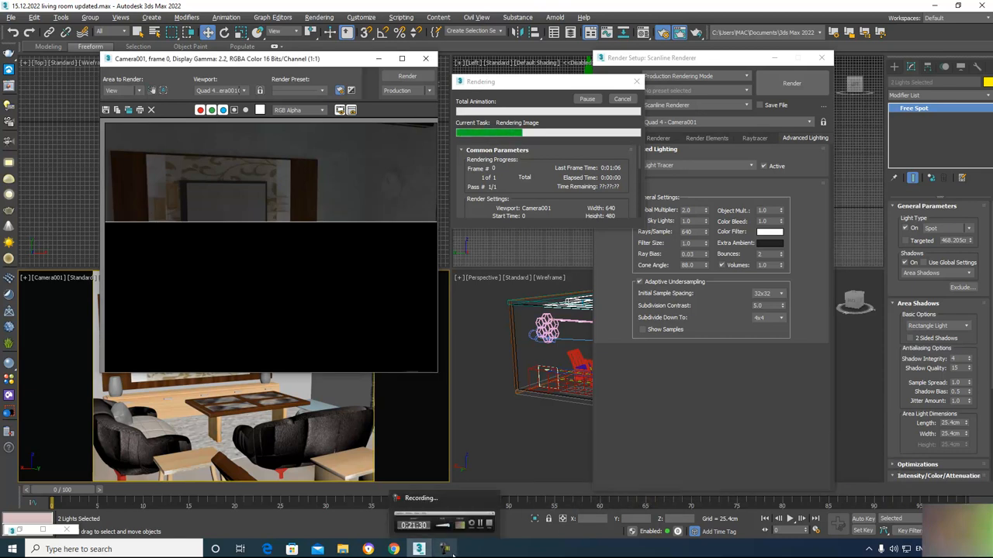
{"action": "left_click", "coordinate": [474, 527]}
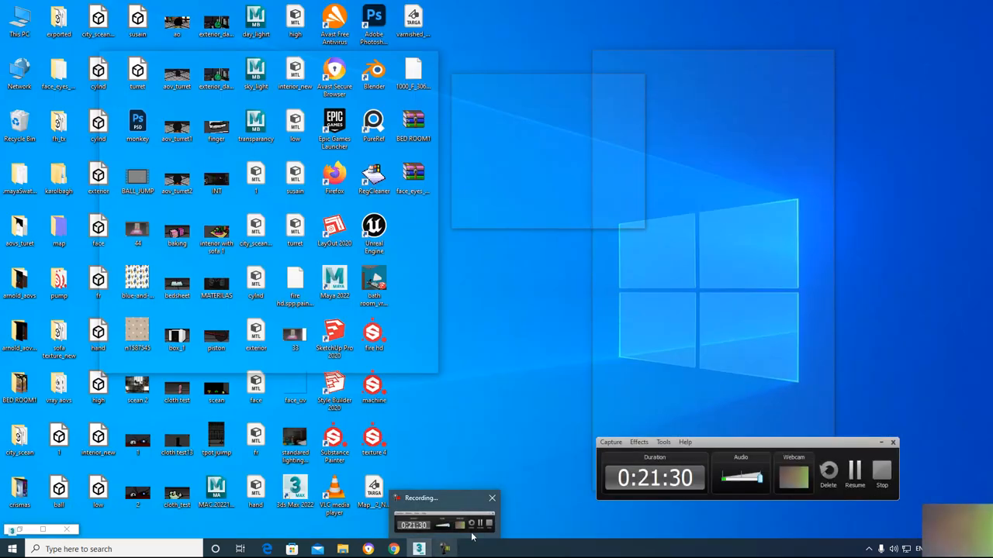
{"action": "left_click", "coordinate": [854, 473]}
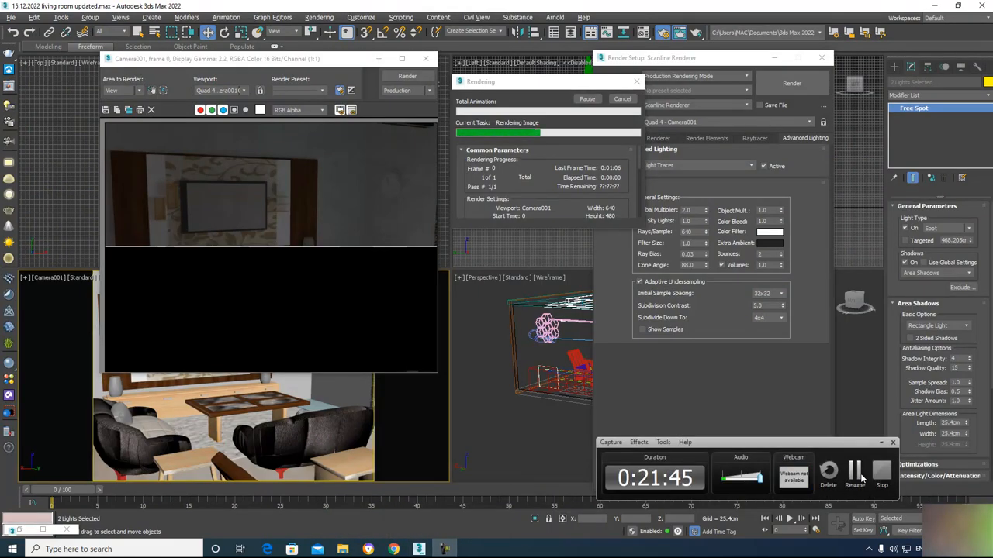
{"action": "left_click", "coordinate": [445, 549]}
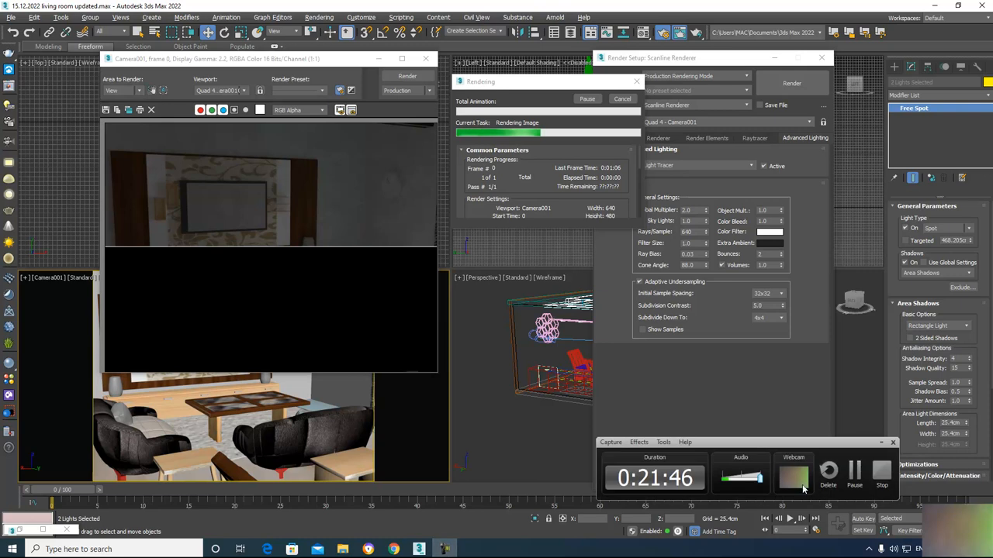
{"action": "left_click", "coordinate": [854, 473]}
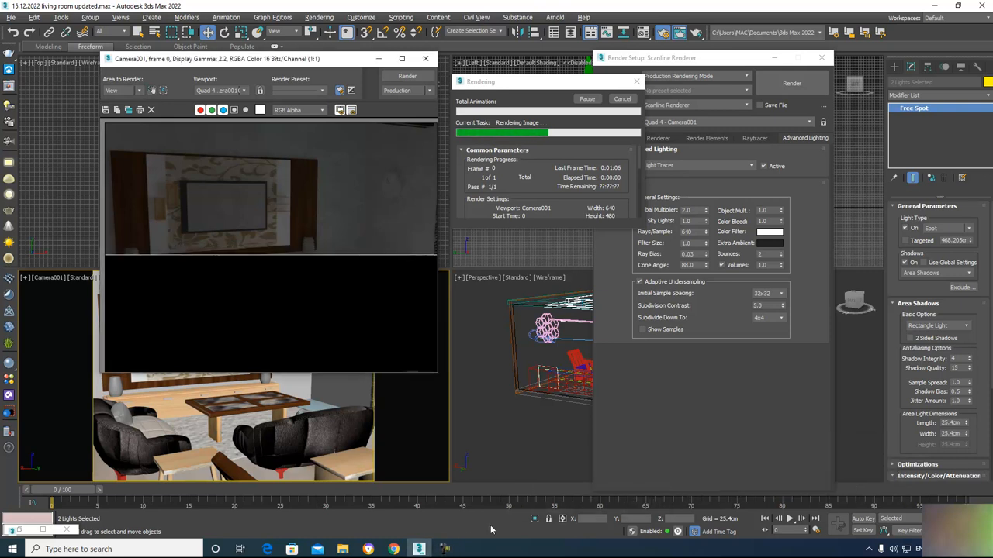
{"action": "left_click", "coordinate": [445, 550]}
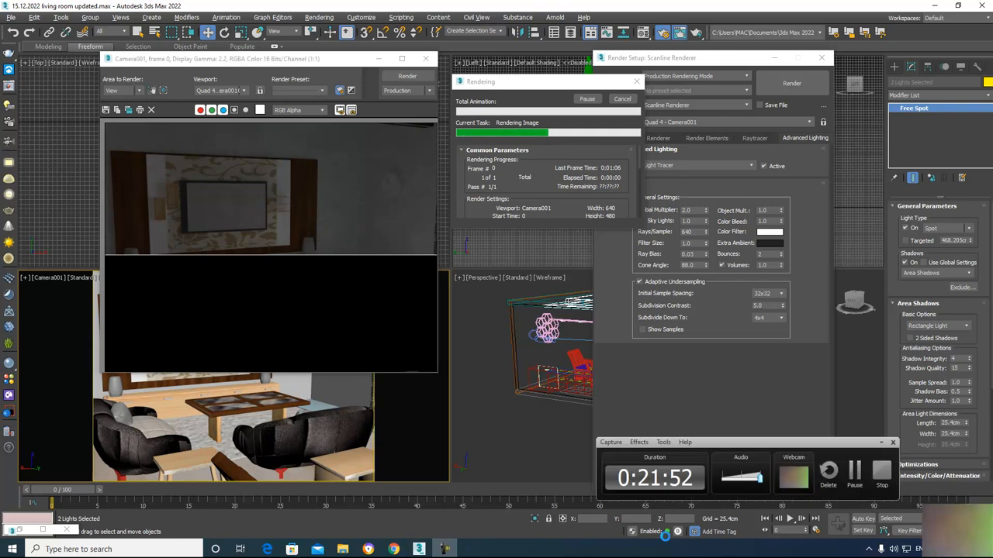
{"action": "left_click", "coordinate": [854, 474]}
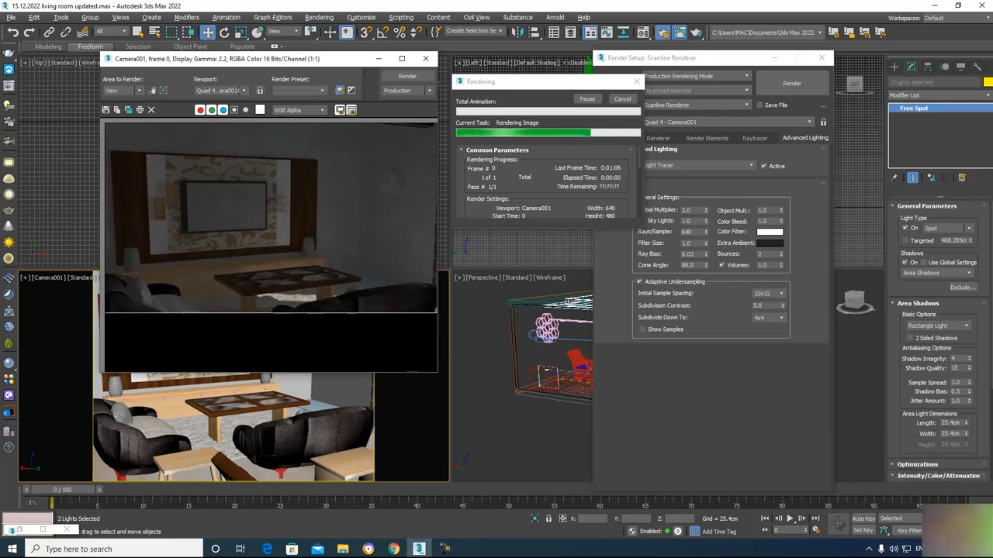
{"action": "left_click", "coordinate": [445, 549]}
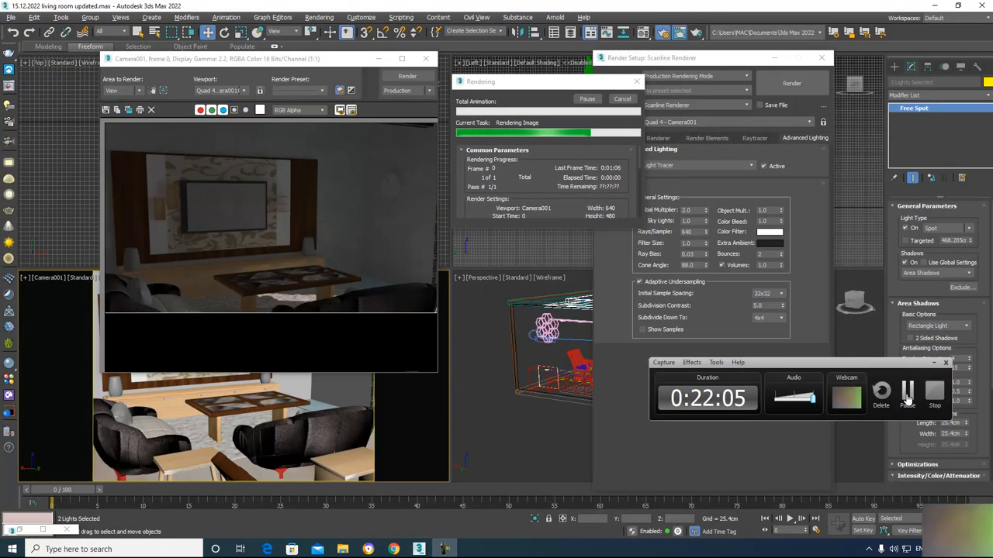
{"action": "left_click", "coordinate": [908, 395]}
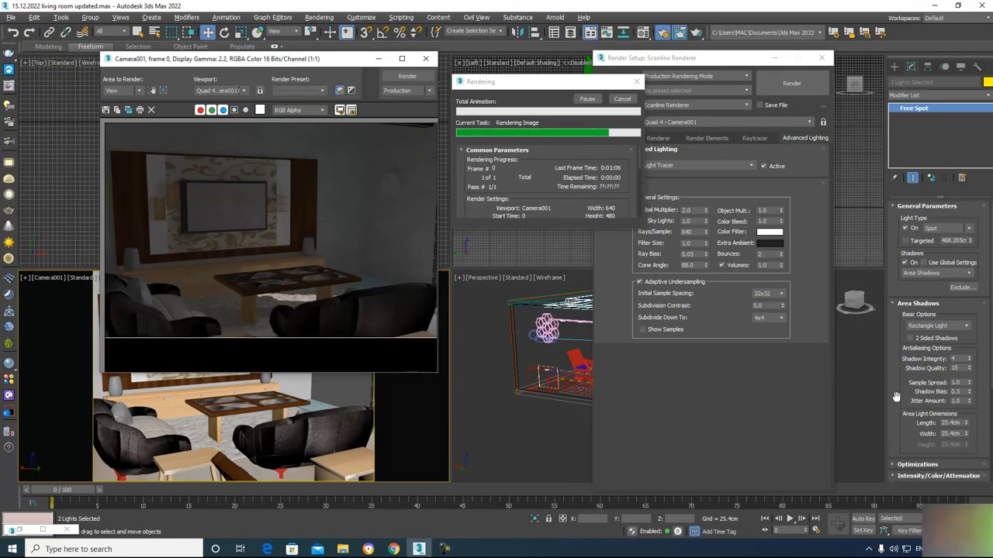
{"action": "left_click", "coordinate": [446, 549]}
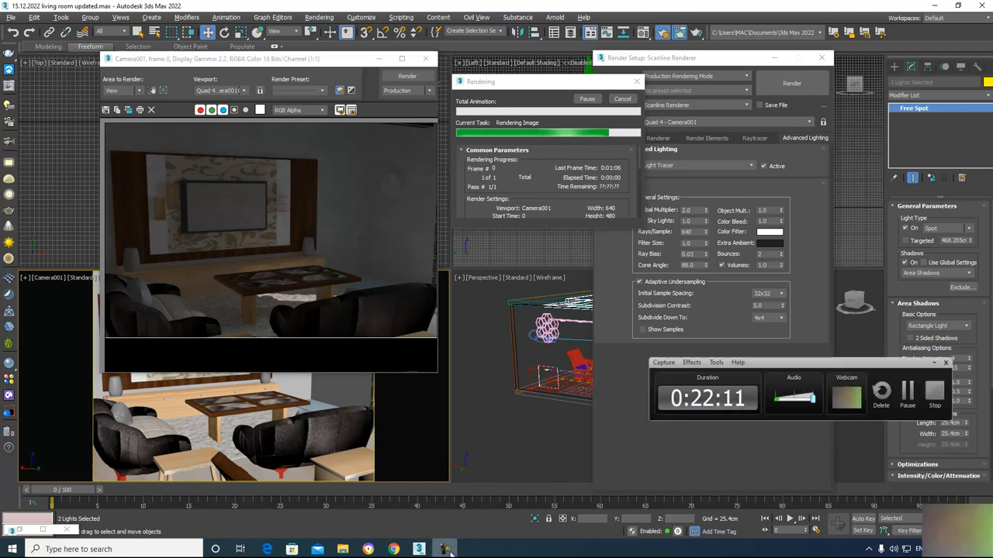
{"action": "left_click", "coordinate": [909, 397]}
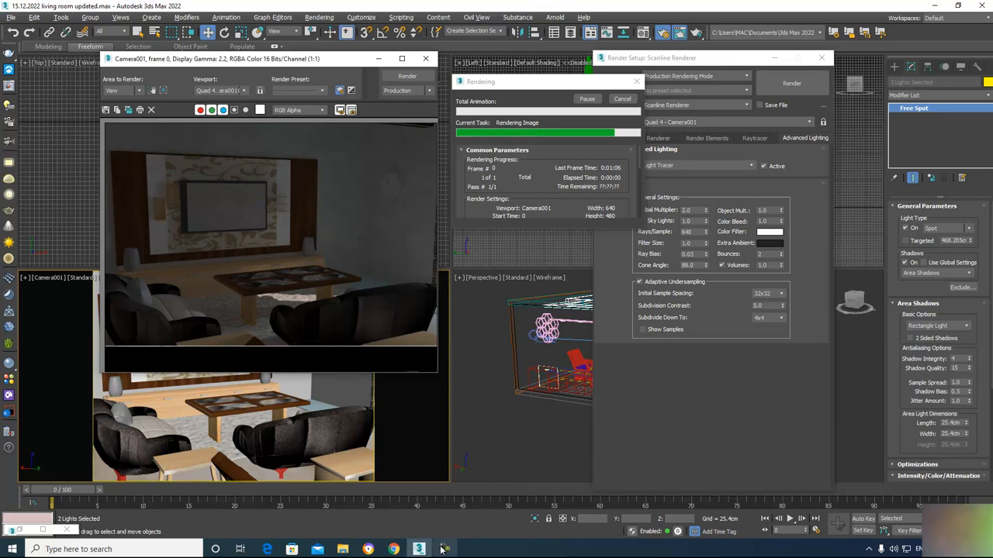
{"action": "mouse_move", "coordinate": [444, 549]}
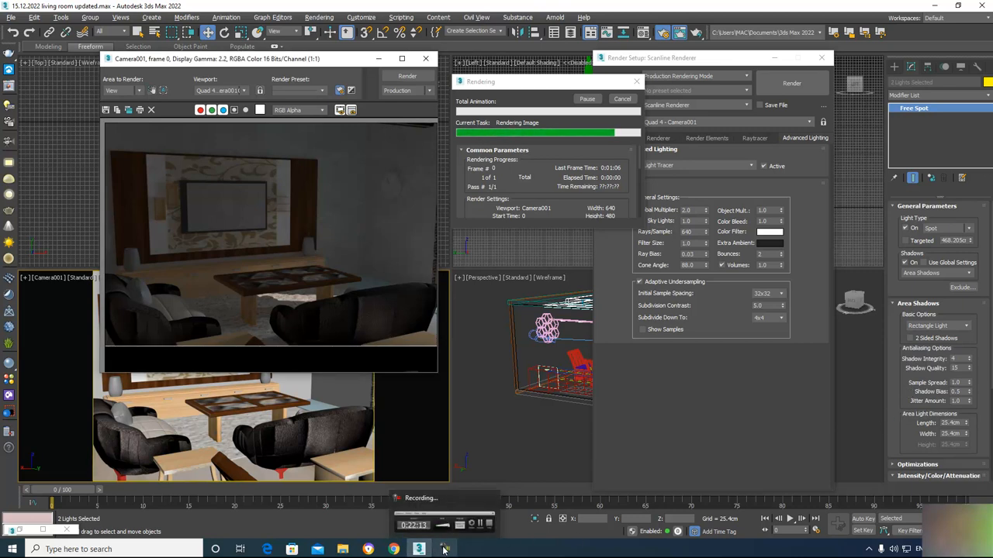
{"action": "left_click", "coordinate": [444, 549]}
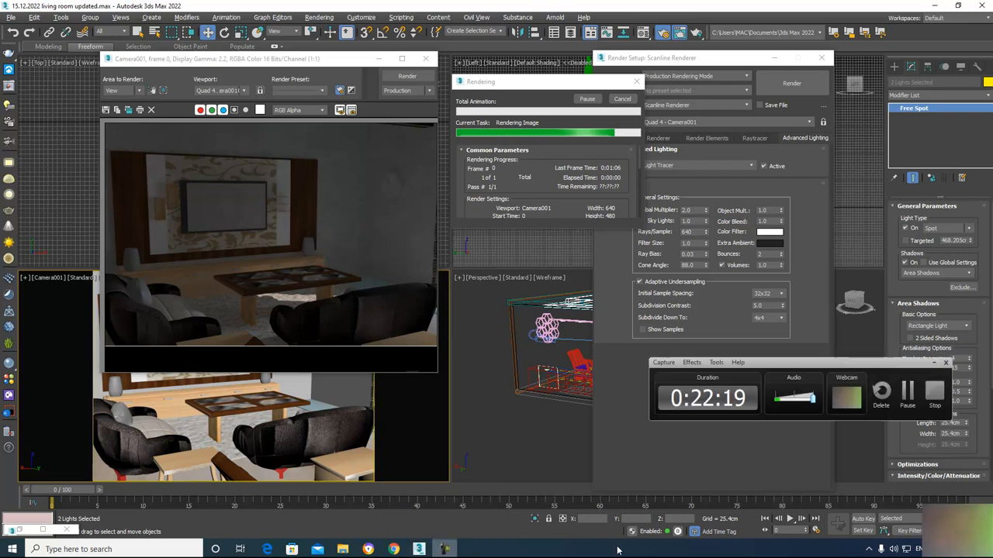
{"action": "left_click", "coordinate": [907, 392]}
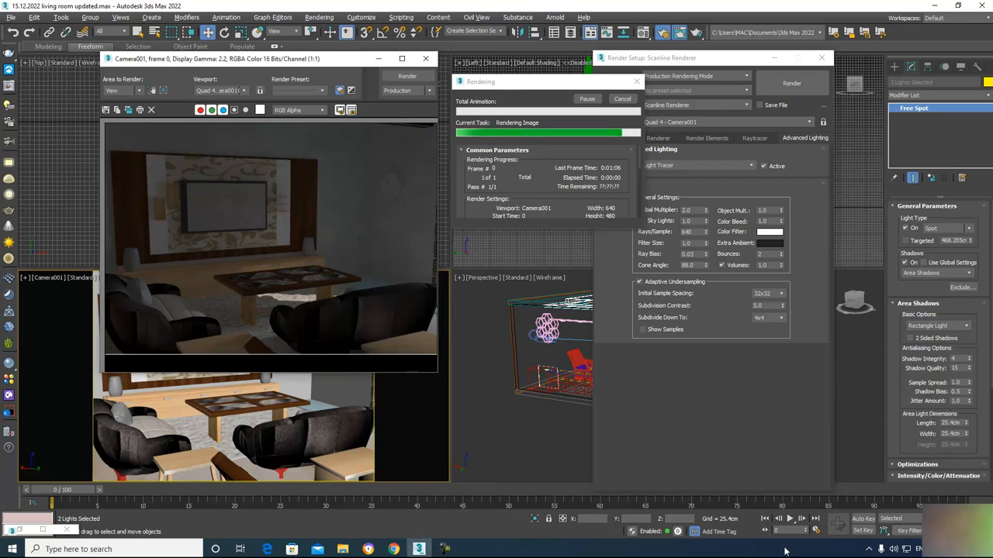
{"action": "mouse_move", "coordinate": [443, 549]}
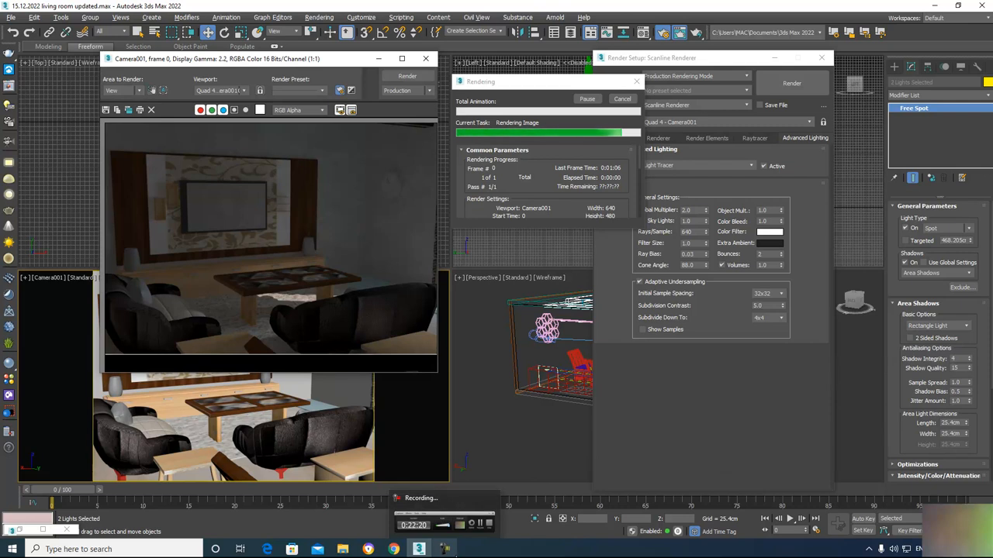
{"action": "left_click", "coordinate": [448, 549]}
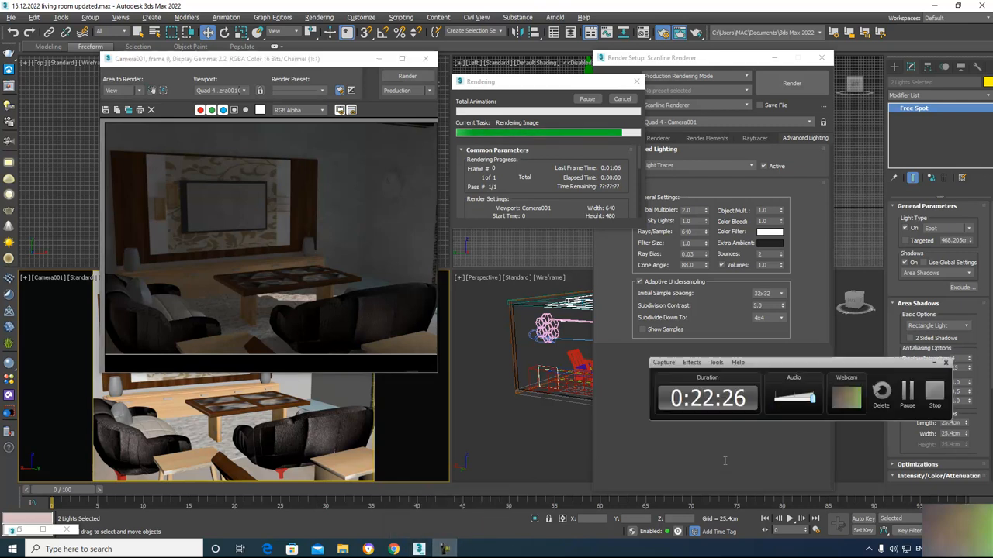
{"action": "left_click", "coordinate": [905, 392]}
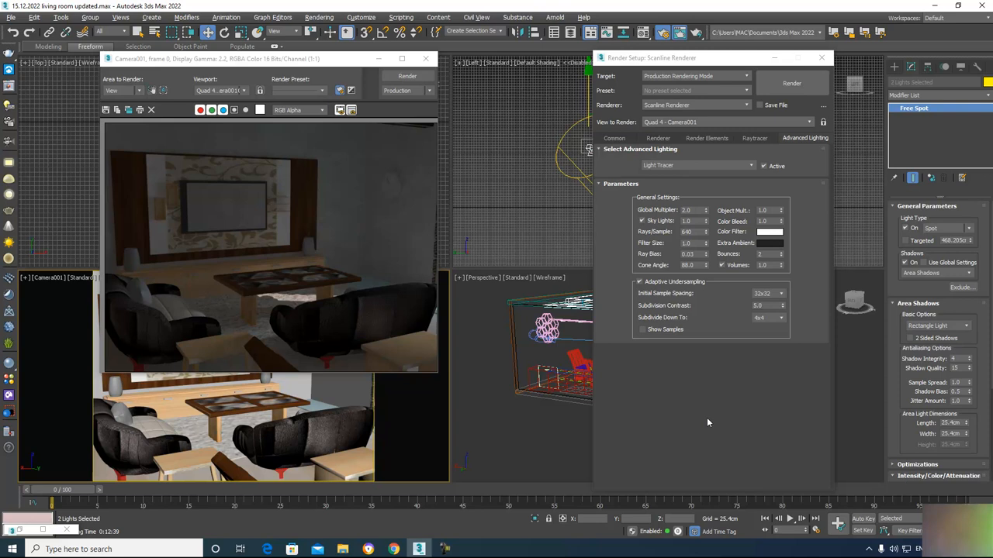
Step: Bring up the RAM Player holding the earlier render, close the empty player, and place the remaining one beside the new Camera001 render
{"action": "left_click", "coordinate": [318, 17]}
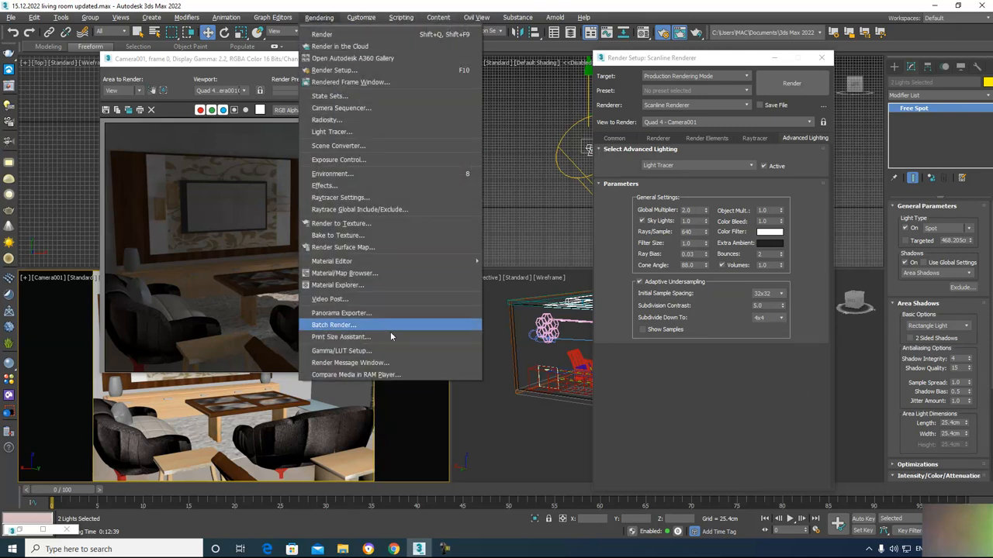
{"action": "left_click", "coordinate": [395, 373]}
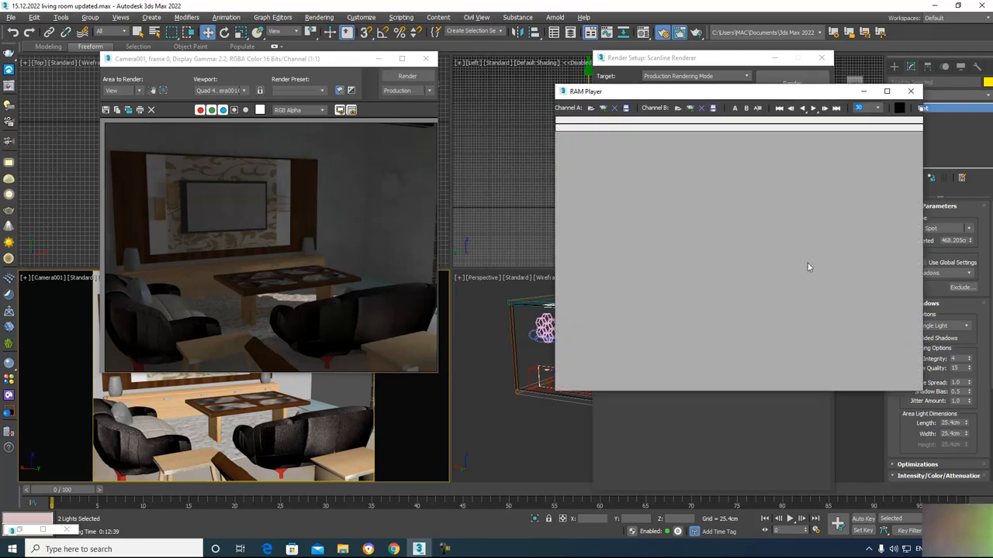
{"action": "mouse_move", "coordinate": [654, 103]}
{"action": "left_mouse_down"}
{"action": "mouse_move", "coordinate": [575, 200]}
{"action": "mouse_move", "coordinate": [582, 249]}
{"action": "mouse_move", "coordinate": [580, 164]}
{"action": "left_mouse_up"}
{"action": "left_click", "coordinate": [530, 169]}
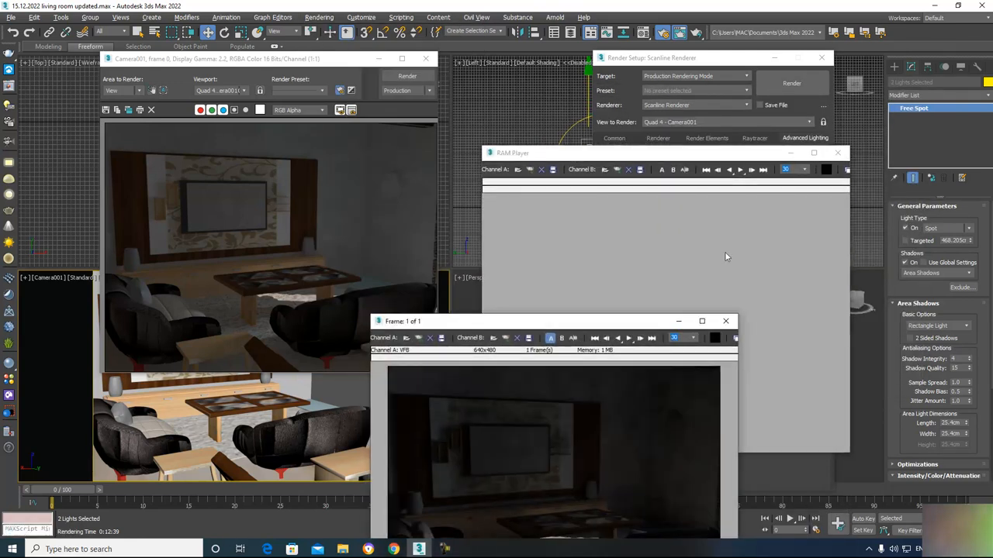
{"action": "left_click", "coordinate": [837, 153]}
{"action": "left_click_drag", "start_coordinate": [546, 324], "coordinate": [633, 166]}
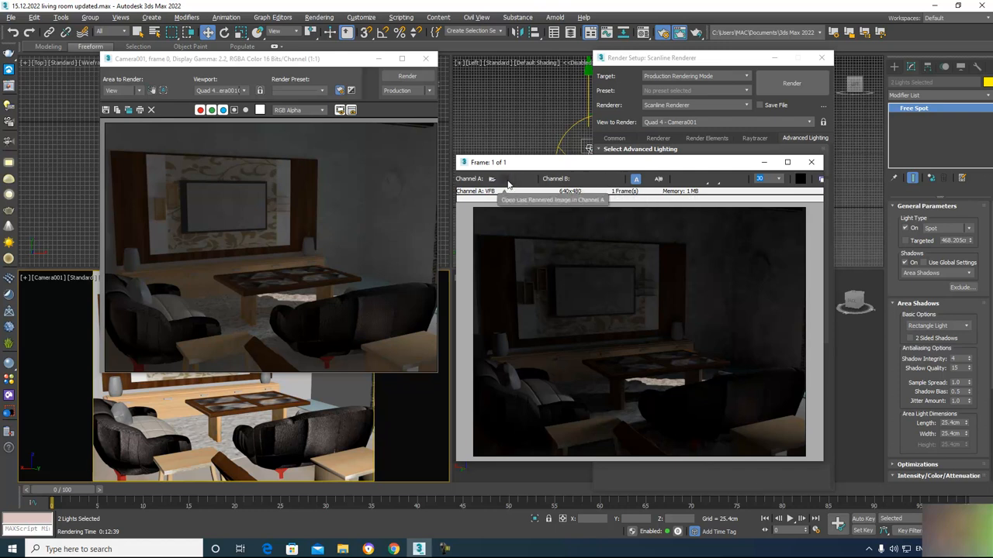
Step: Load the last rendered image into Channel B of the RAM Player and move the player clear of the Camera001 render
{"action": "left_click", "coordinate": [593, 185]}
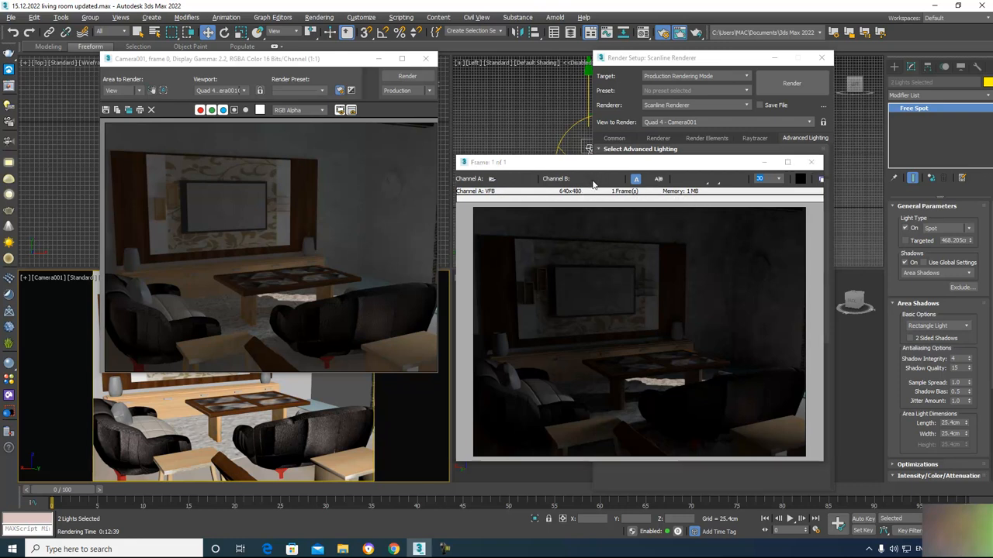
{"action": "key", "text": "Return"}
{"action": "left_click_drag", "start_coordinate": [630, 172], "coordinate": [706, 123]}
Step: Compare the two Camera001 renders in the RAM Player by sweeping the channel divider back and forth across the frame
{"action": "left_click_drag", "start_coordinate": [716, 163], "coordinate": [891, 178]}
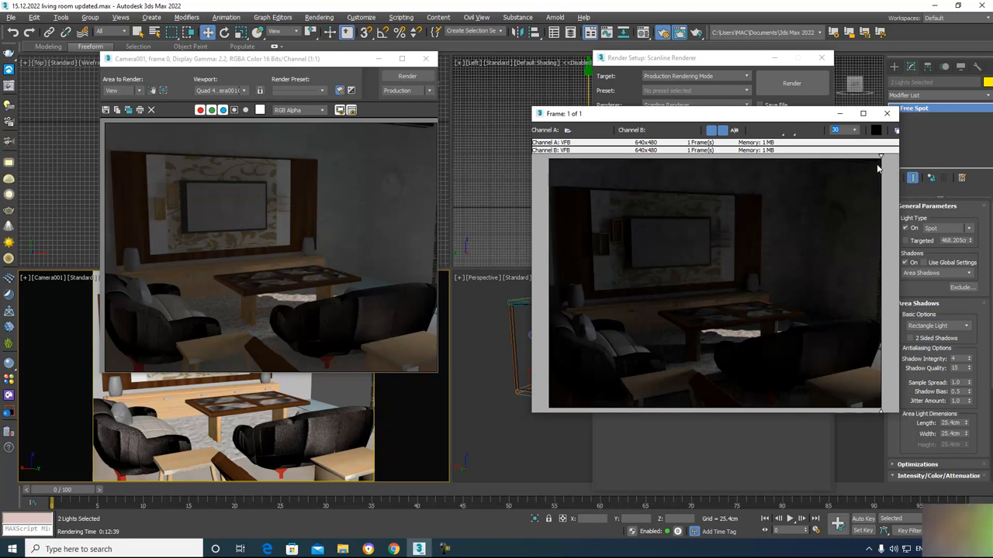
{"action": "left_click_drag", "start_coordinate": [880, 157], "coordinate": [695, 179]}
{"action": "left_click_drag", "start_coordinate": [660, 184], "coordinate": [552, 325]}
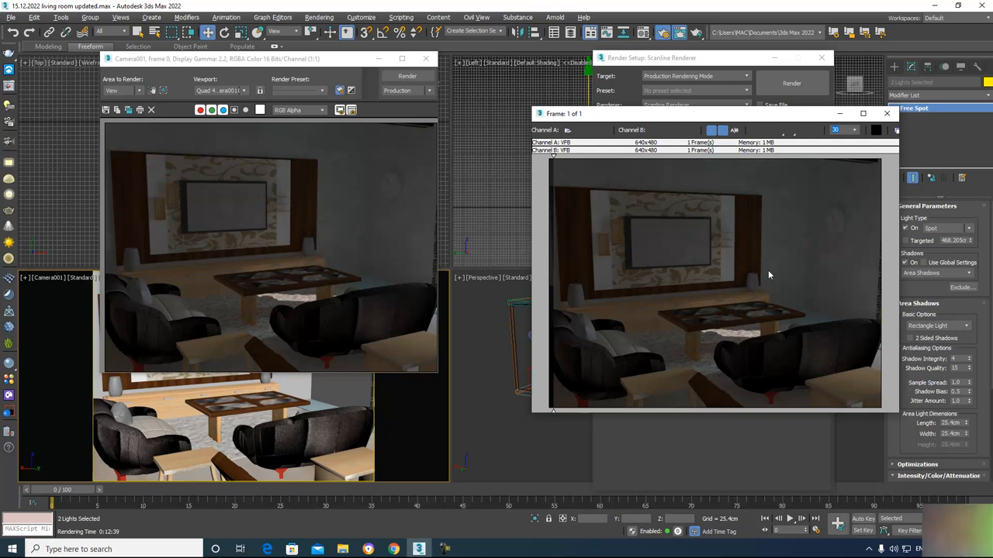
{"action": "left_click_drag", "start_coordinate": [713, 113], "coordinate": [635, 117]}
{"action": "left_click_drag", "start_coordinate": [579, 171], "coordinate": [620, 298]}
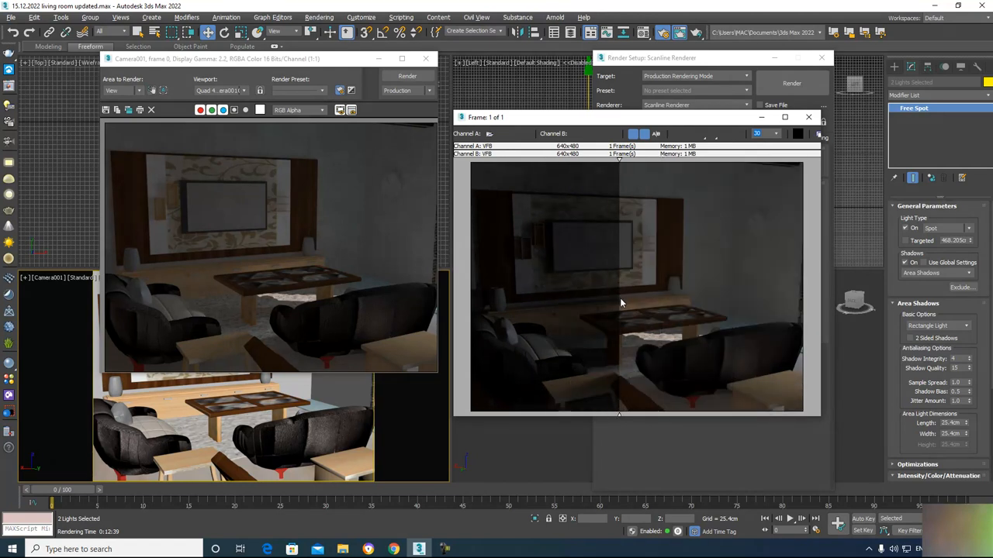
{"action": "left_click_drag", "start_coordinate": [620, 160], "coordinate": [559, 180]}
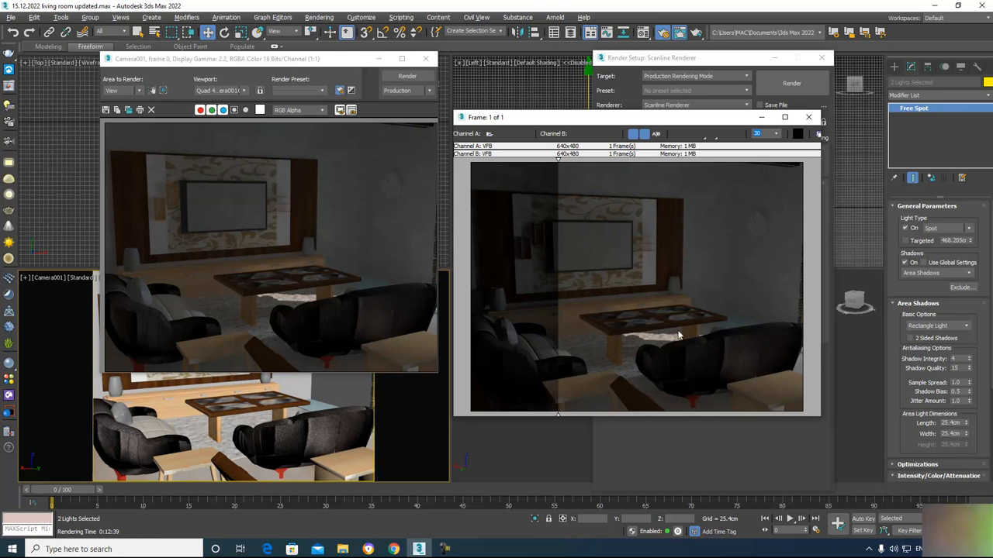
{"action": "left_click_drag", "start_coordinate": [619, 122], "coordinate": [606, 138]}
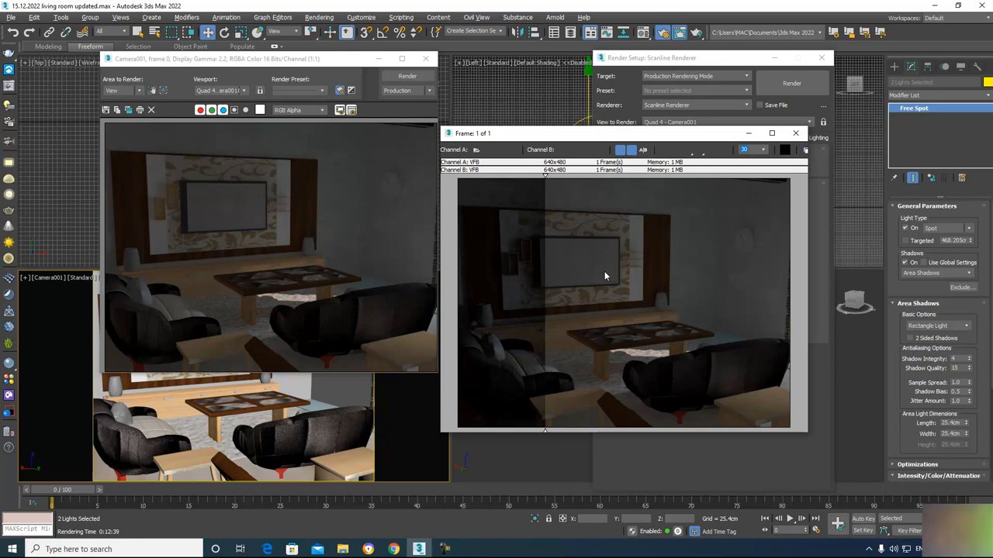
{"action": "left_click_drag", "start_coordinate": [547, 188], "coordinate": [606, 367]}
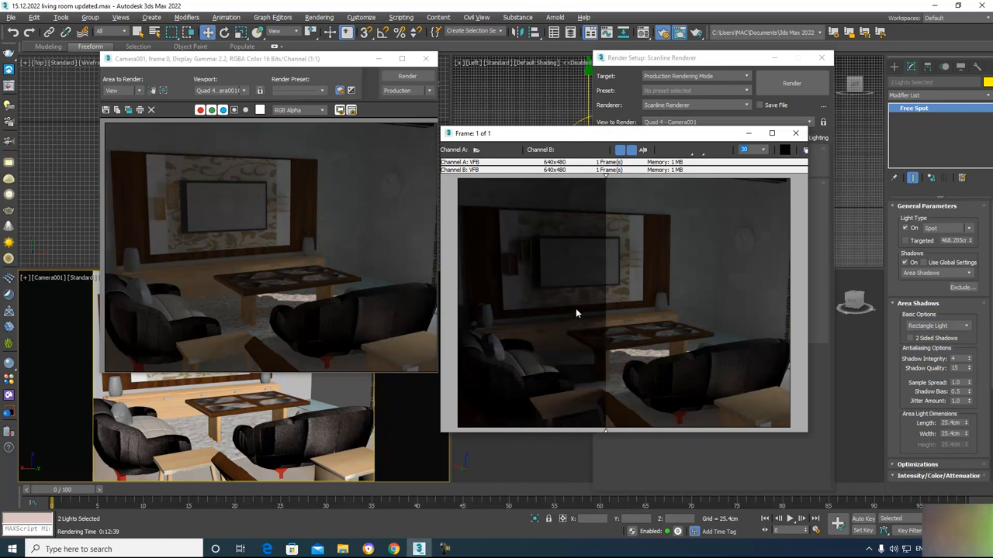
{"action": "right_click", "coordinate": [535, 94]}
{"action": "right_click", "coordinate": [411, 458]}
Step: In the Material Editor, change sub-material 9, Material #180, of the 20 - Default Multi/Sub-Object to a Physical Material
{"action": "left_click", "coordinate": [643, 32]}
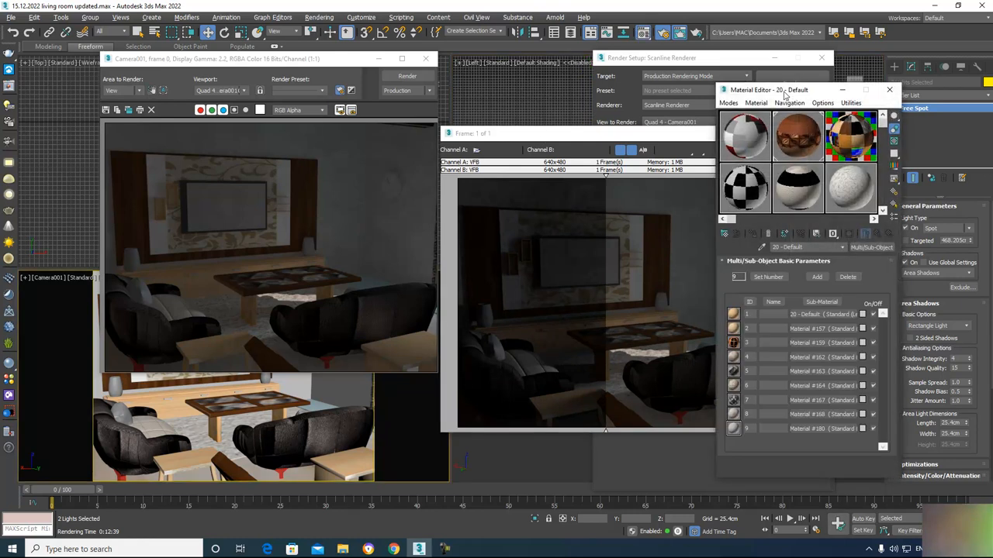
{"action": "left_click_drag", "start_coordinate": [785, 93], "coordinate": [706, 111]}
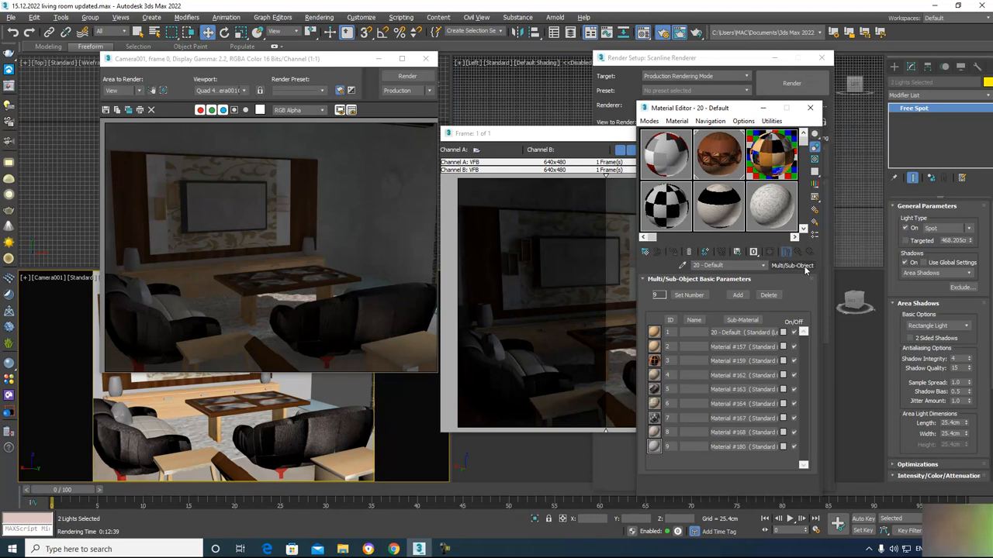
{"action": "left_click", "coordinate": [749, 447]}
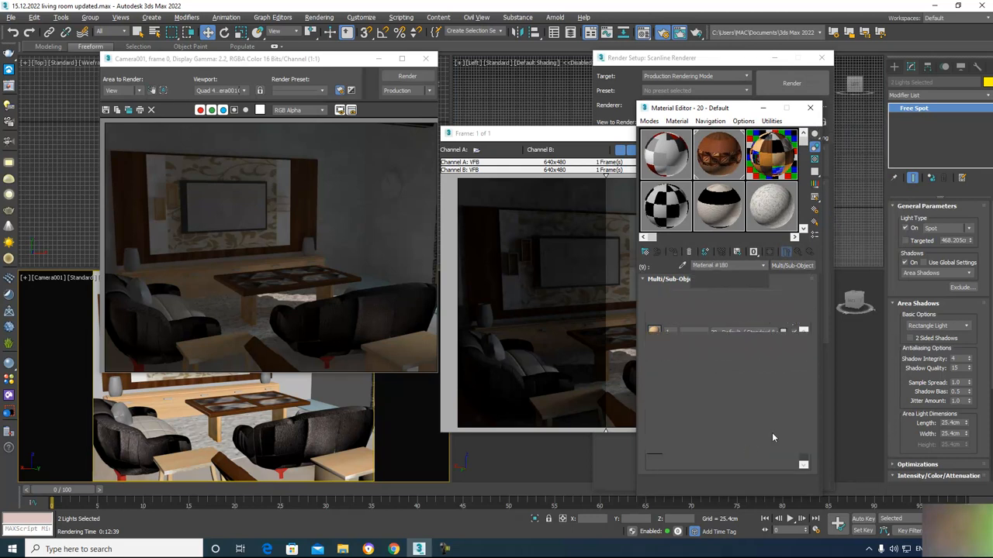
{"action": "left_click", "coordinate": [789, 268]}
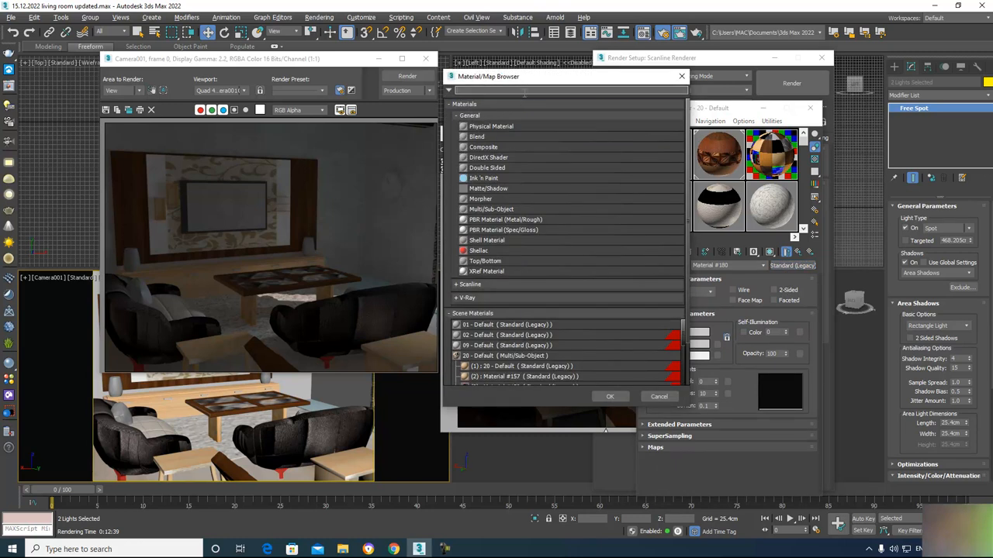
{"action": "type", "text": "phi"}
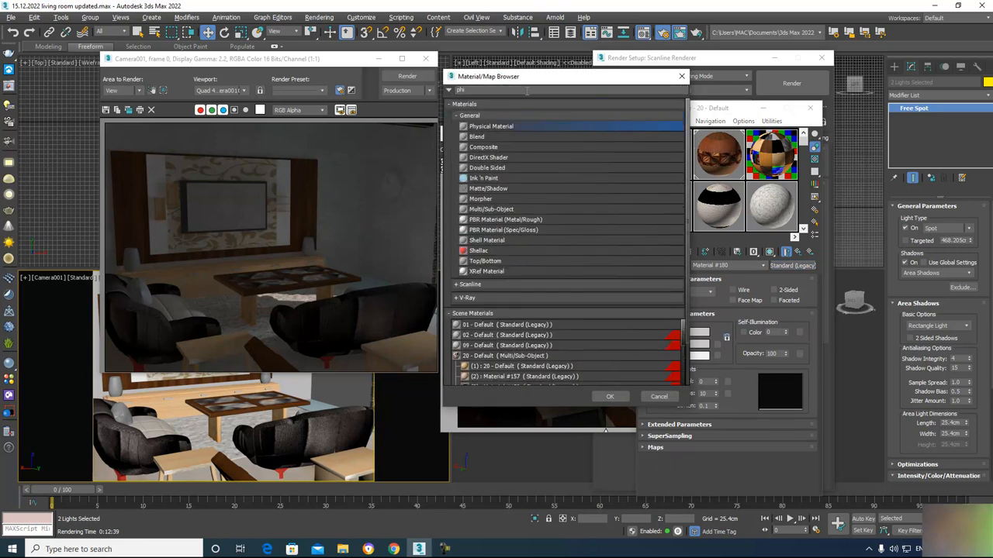
{"action": "key", "text": "Return"}
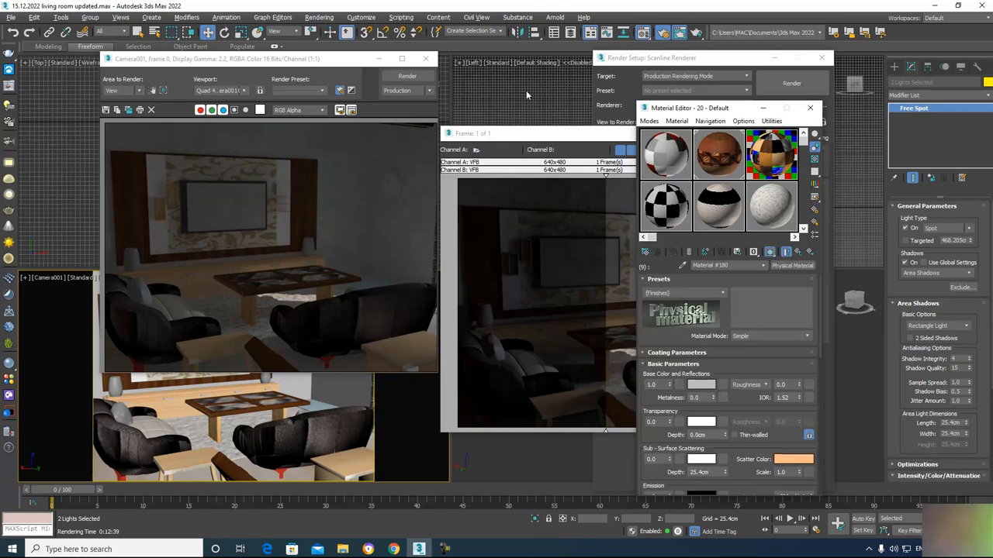
Step: Look through the Physical Material's preset list without choosing one, and expand its Coating Parameters
{"action": "left_click", "coordinate": [722, 296]}
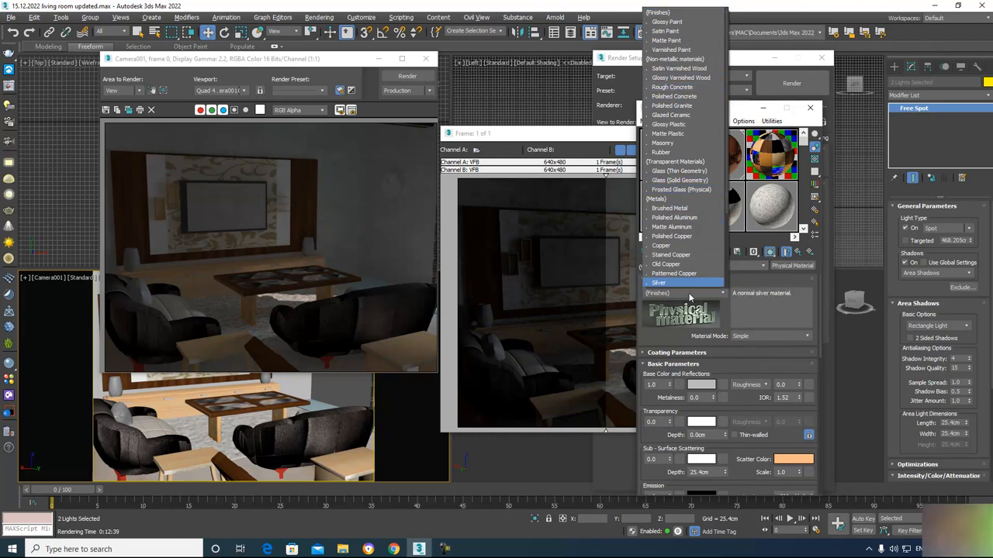
{"action": "left_click", "coordinate": [764, 349]}
{"action": "left_click", "coordinate": [763, 352]}
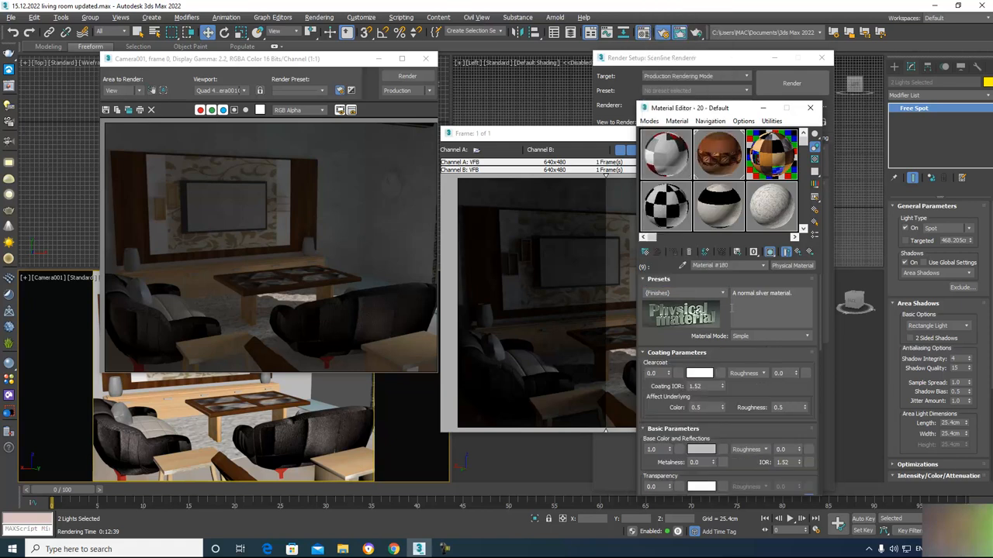
Step: Move the Material Editor clear of the RAM Player and shift the channel divider to compare the renders around the TV
{"action": "left_click_drag", "start_coordinate": [718, 111], "coordinate": [890, 90]}
{"action": "left_click_drag", "start_coordinate": [601, 182], "coordinate": [620, 207]}
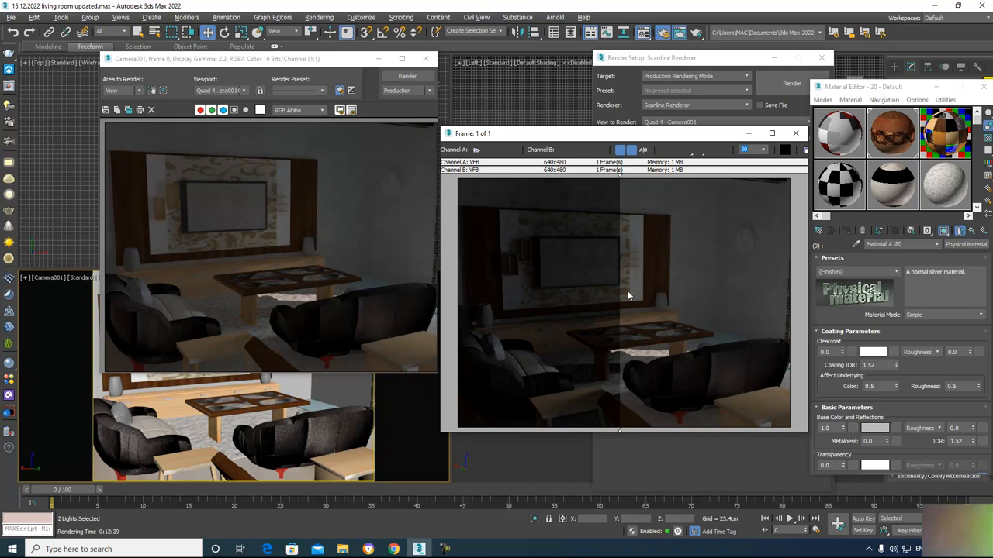
{"action": "left_click_drag", "start_coordinate": [736, 60], "coordinate": [738, 60]}
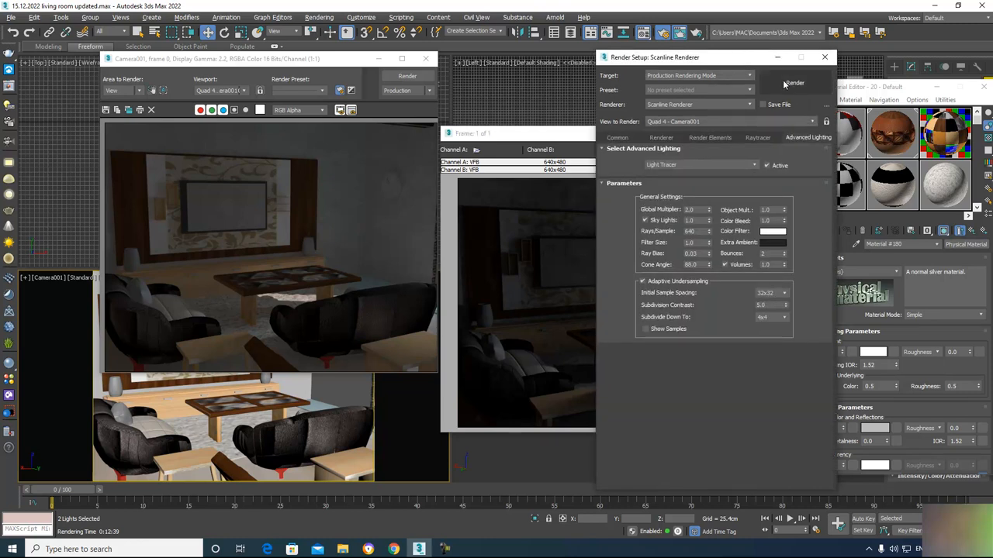
{"action": "left_click", "coordinate": [445, 549]}
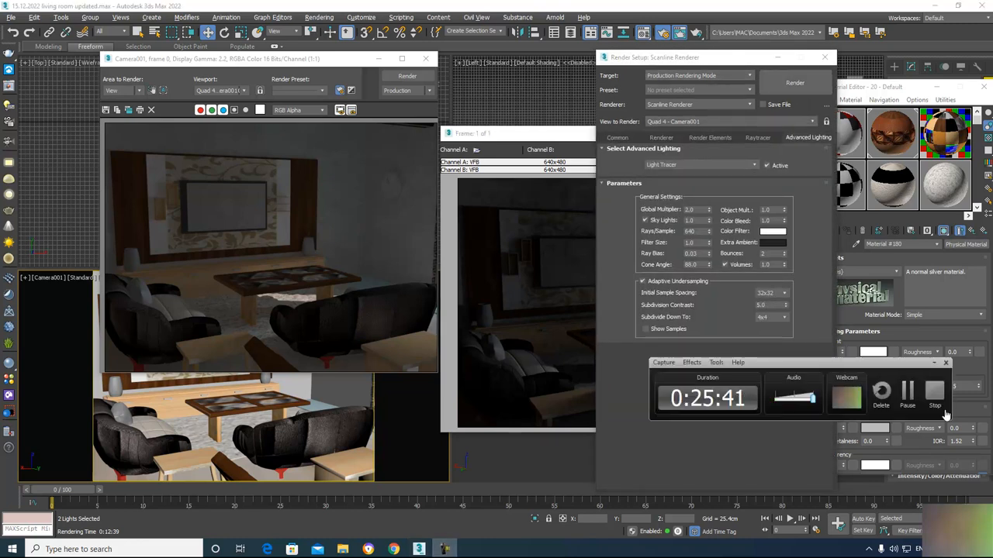